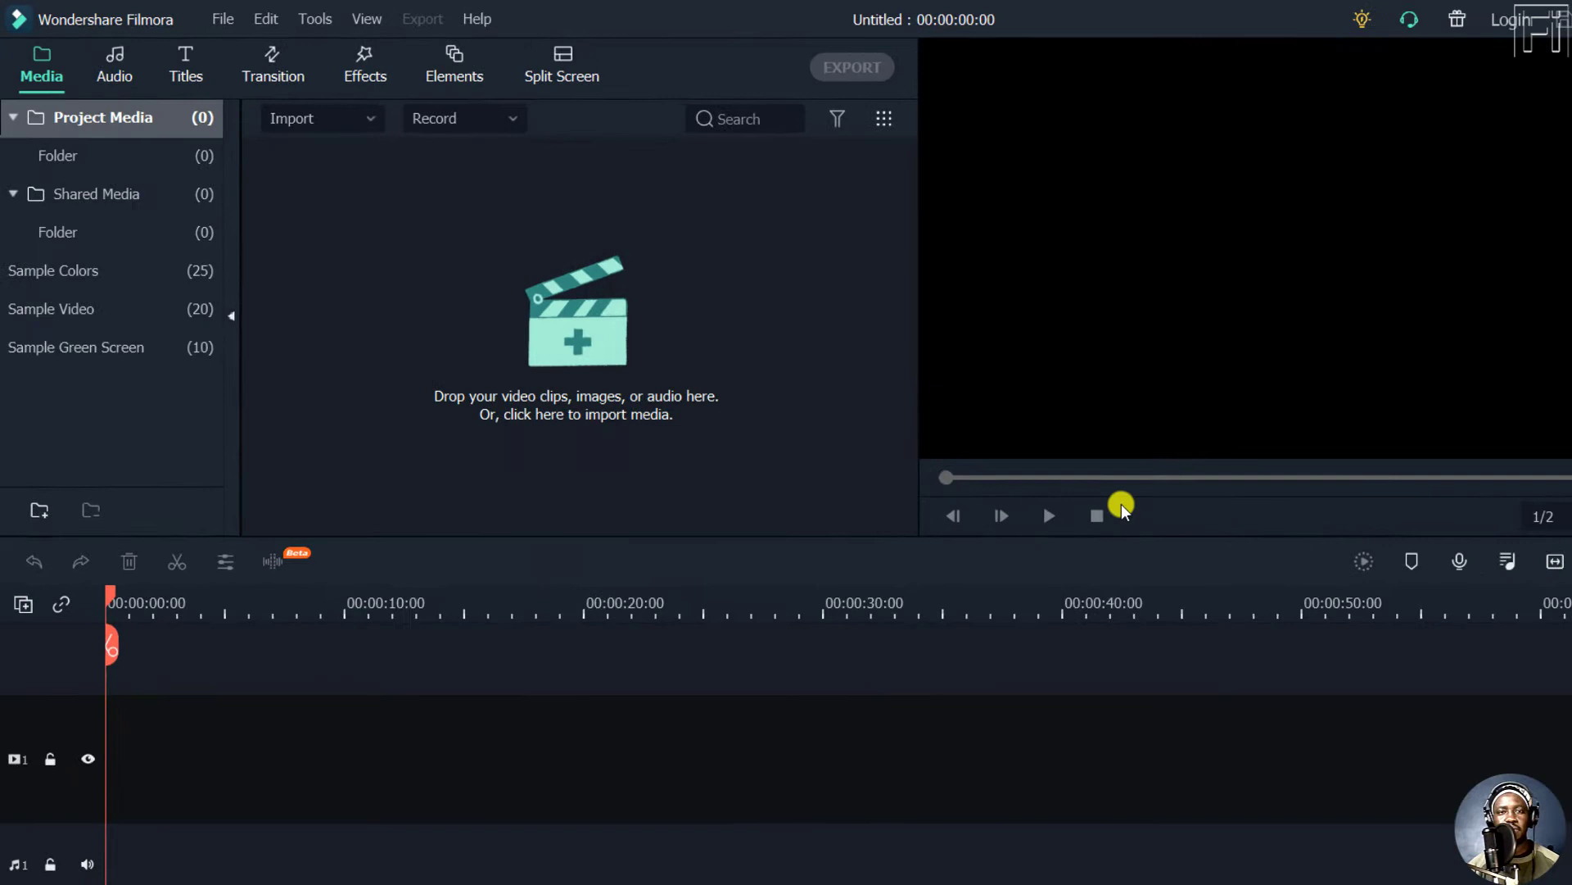
Import the YouTube-subtitles screen recording, insert it on the video track, and set the project to 1280 x 720 30fps.
click(606, 347)
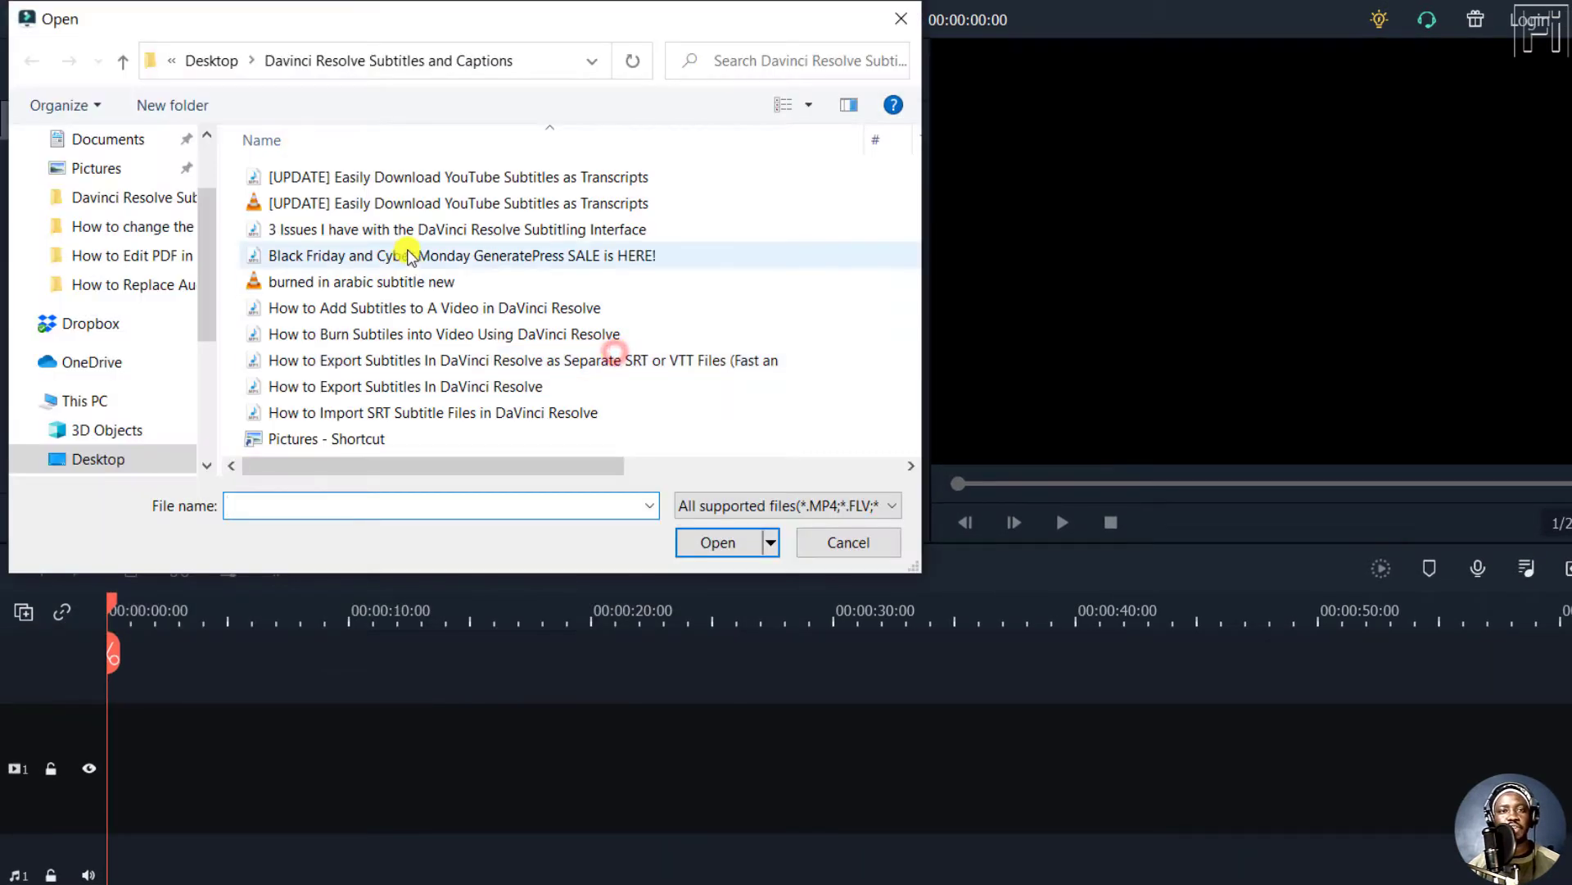
click(396, 203)
click(718, 543)
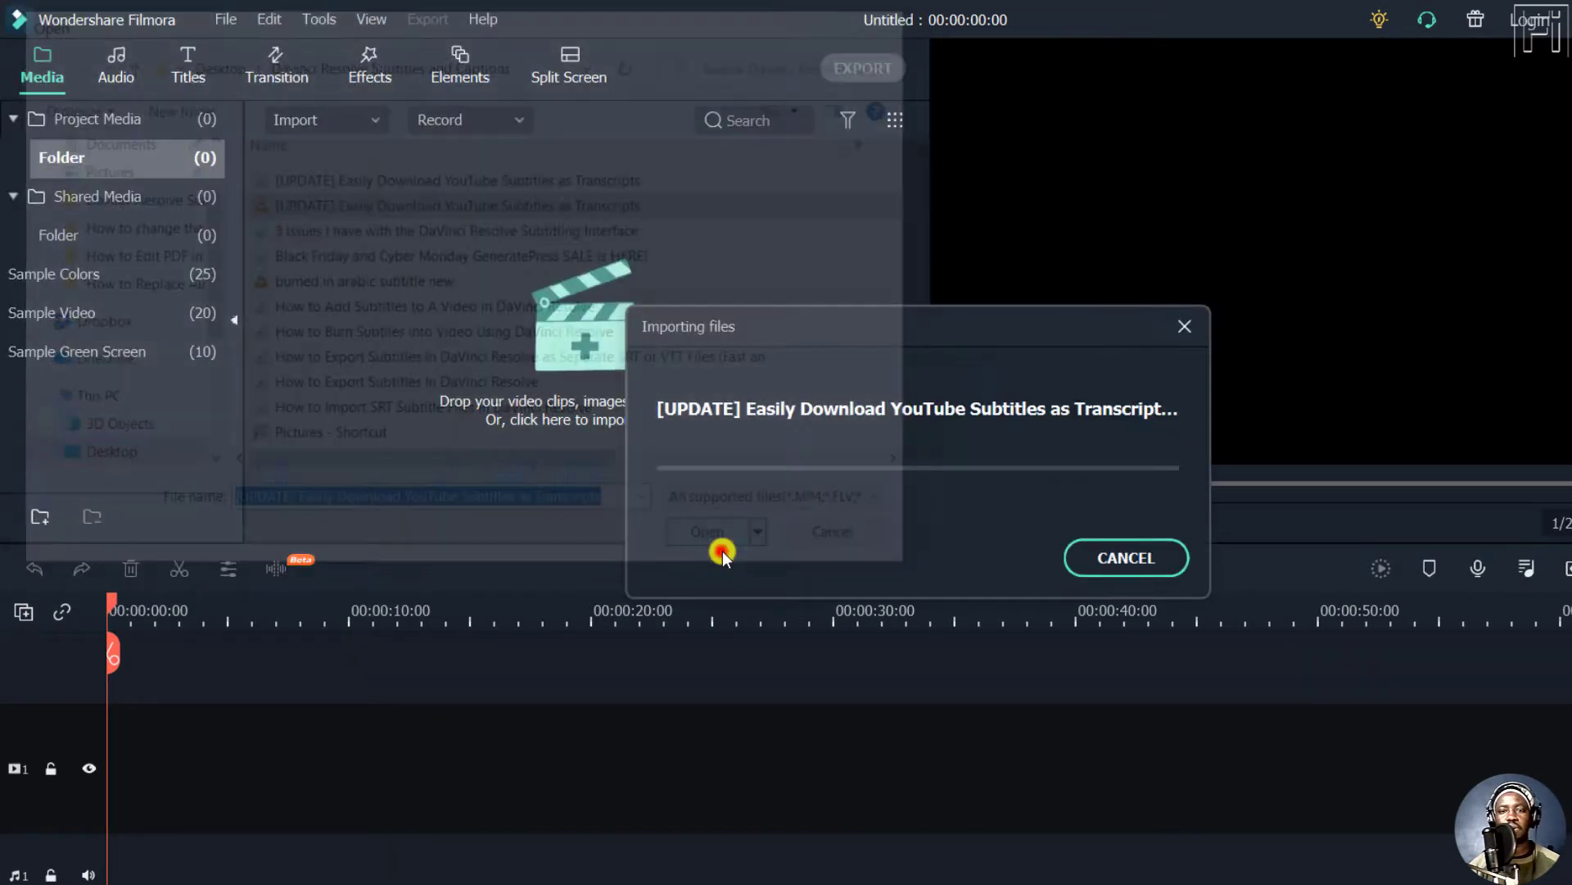
right_click(383, 200)
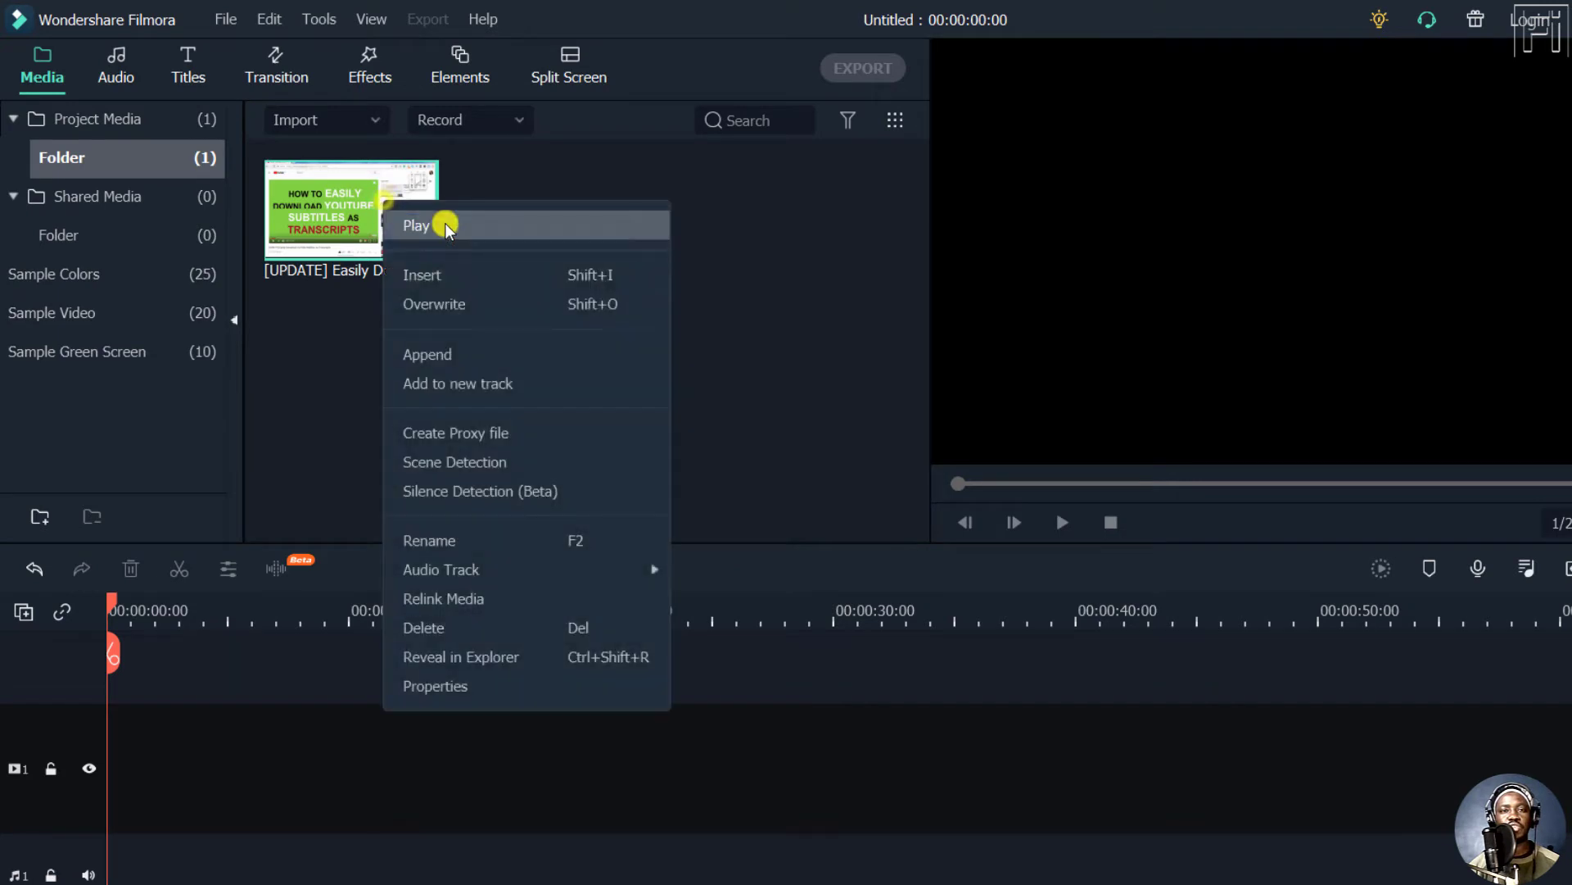
click(451, 274)
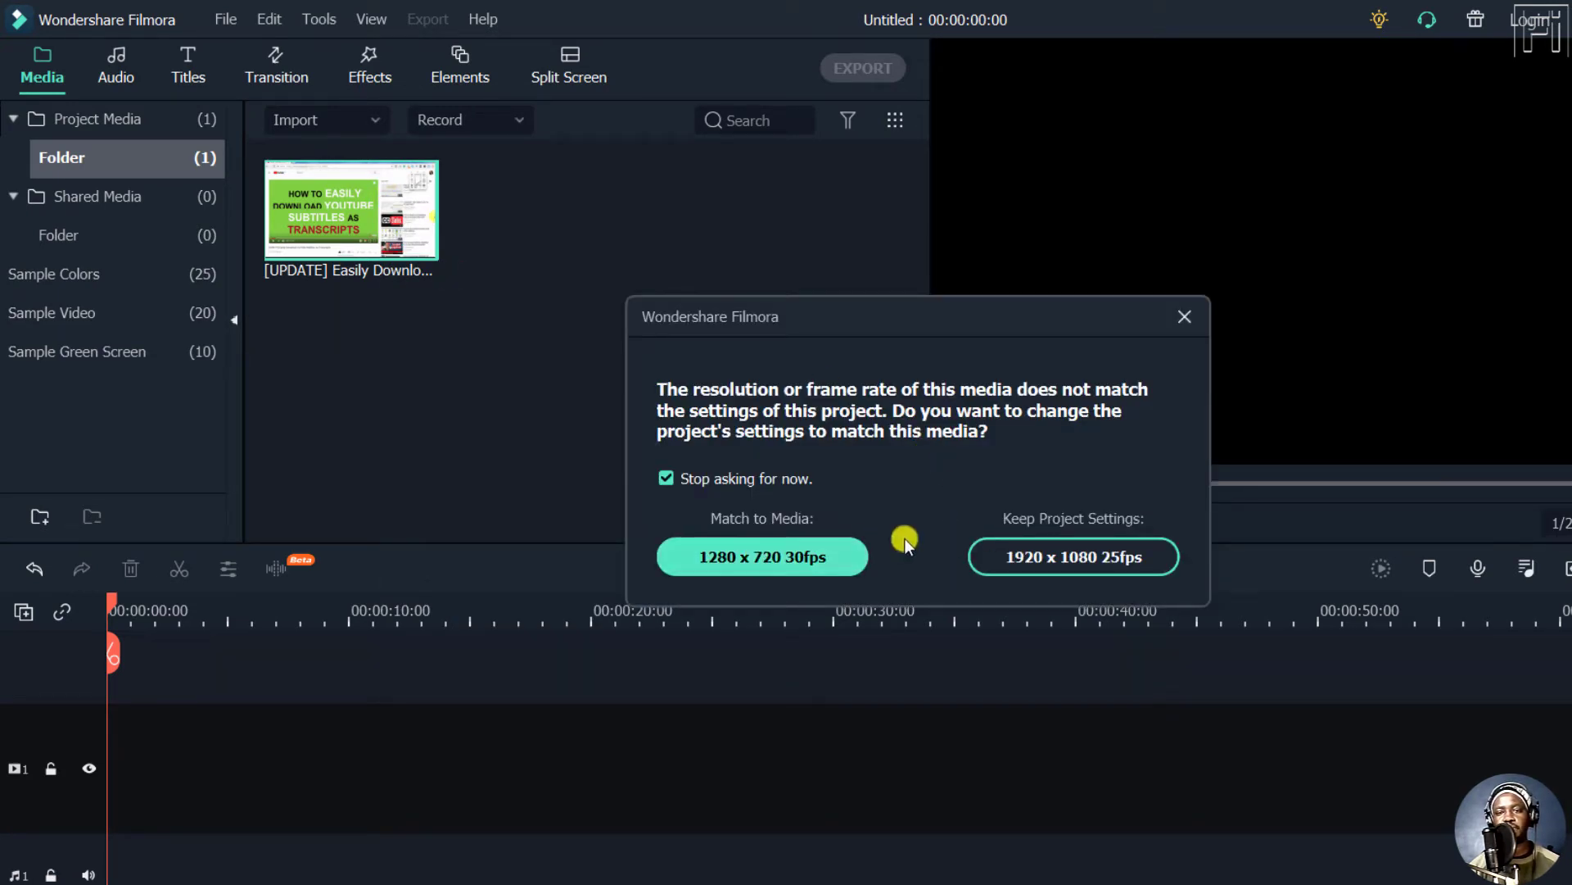
click(755, 556)
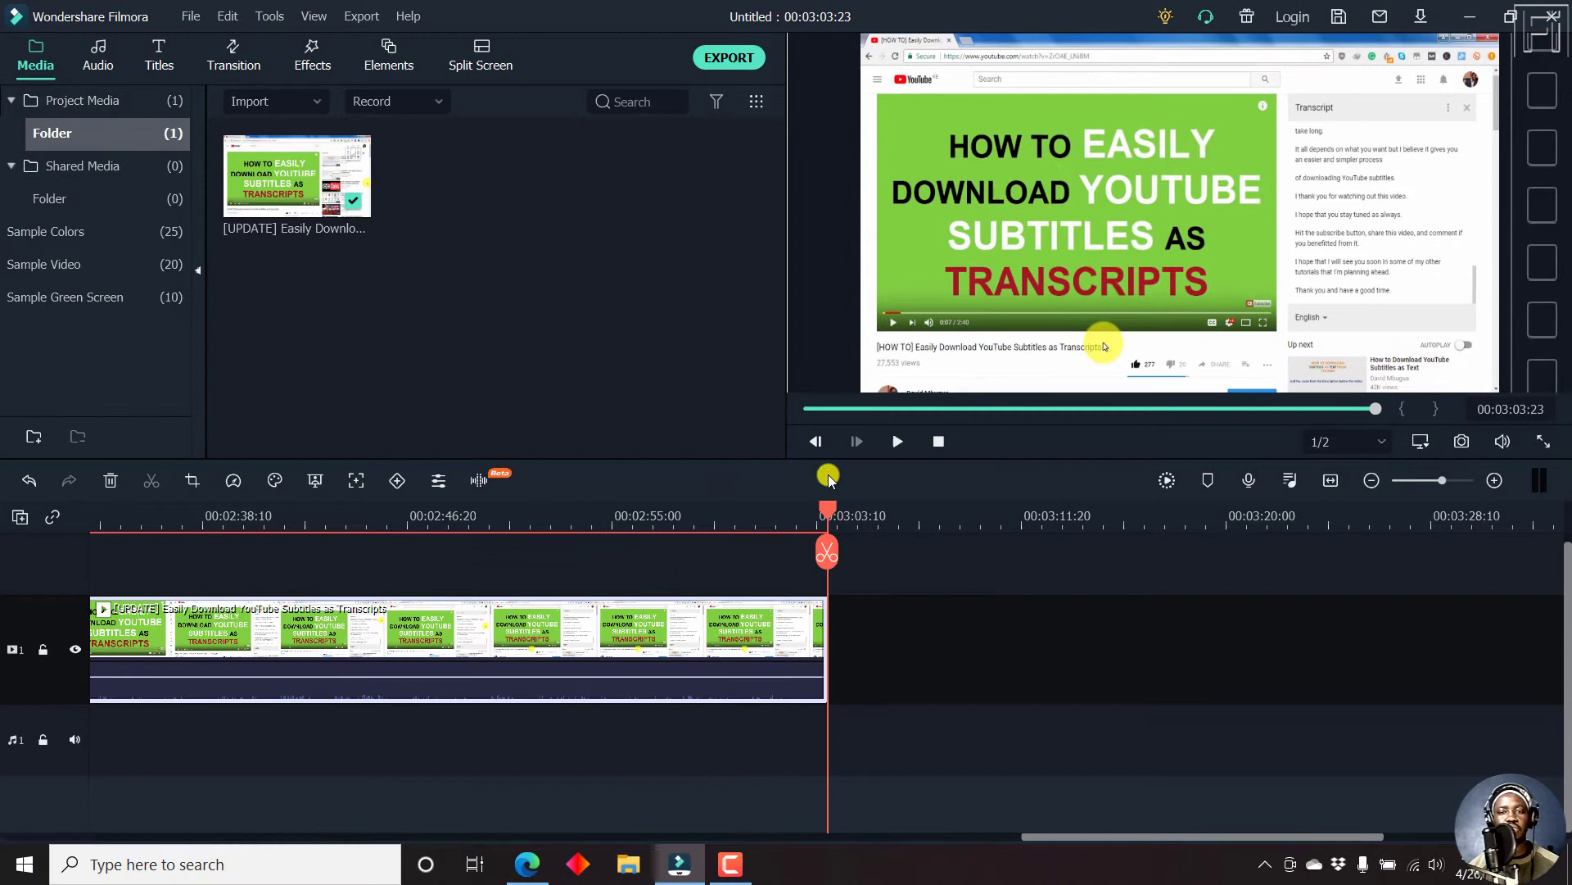
key(Home)
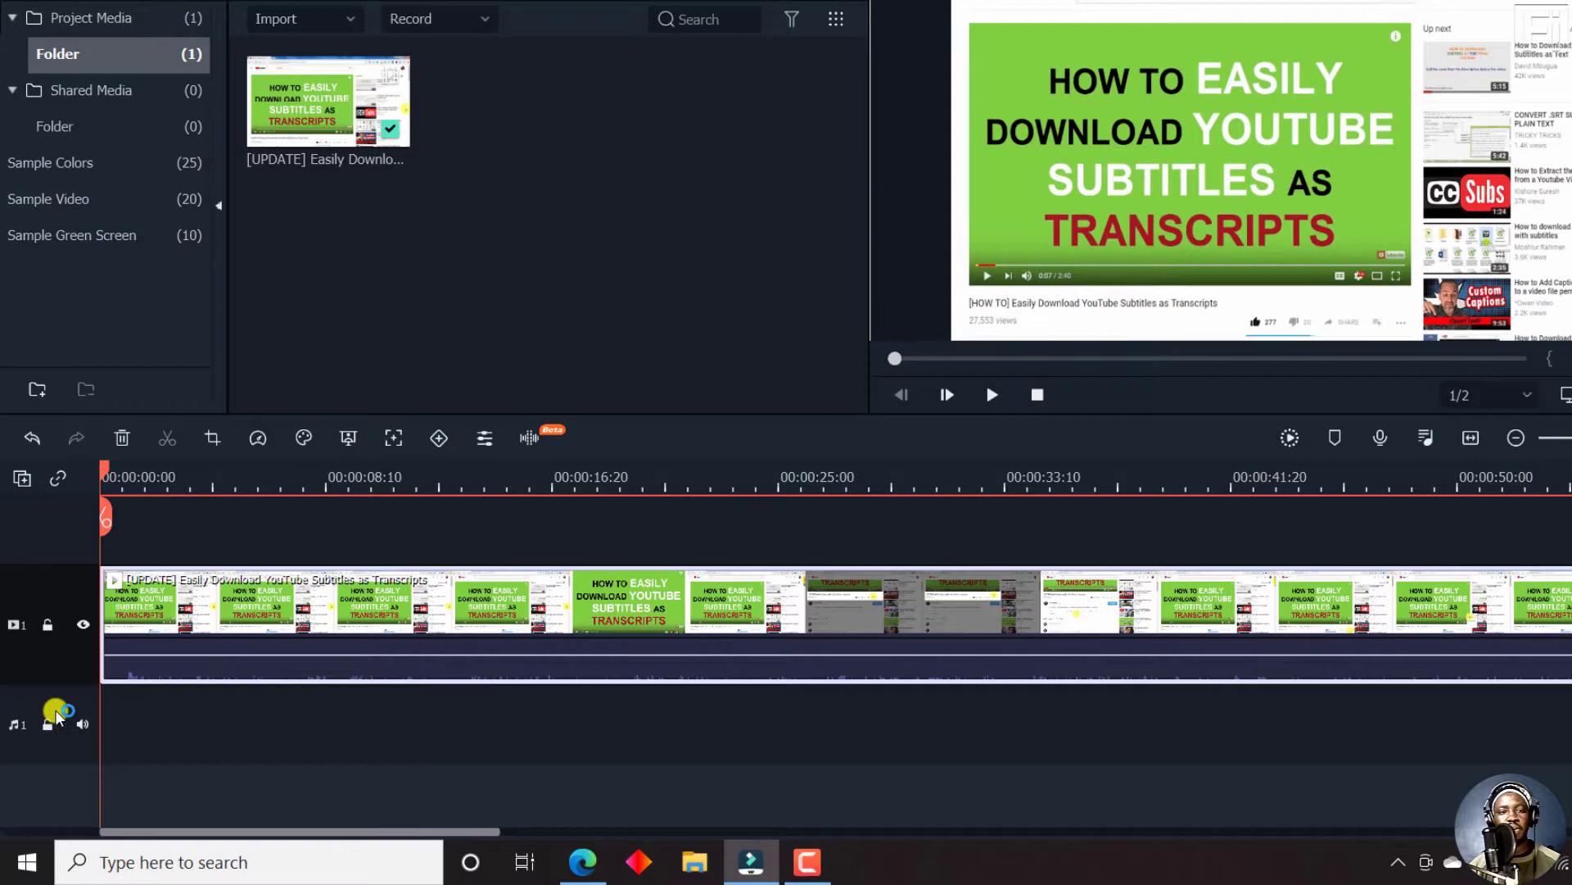
Make the video track taller, boost the clip's volume to 12.00 dB, and tag it green.
drag(72, 685, 61, 697)
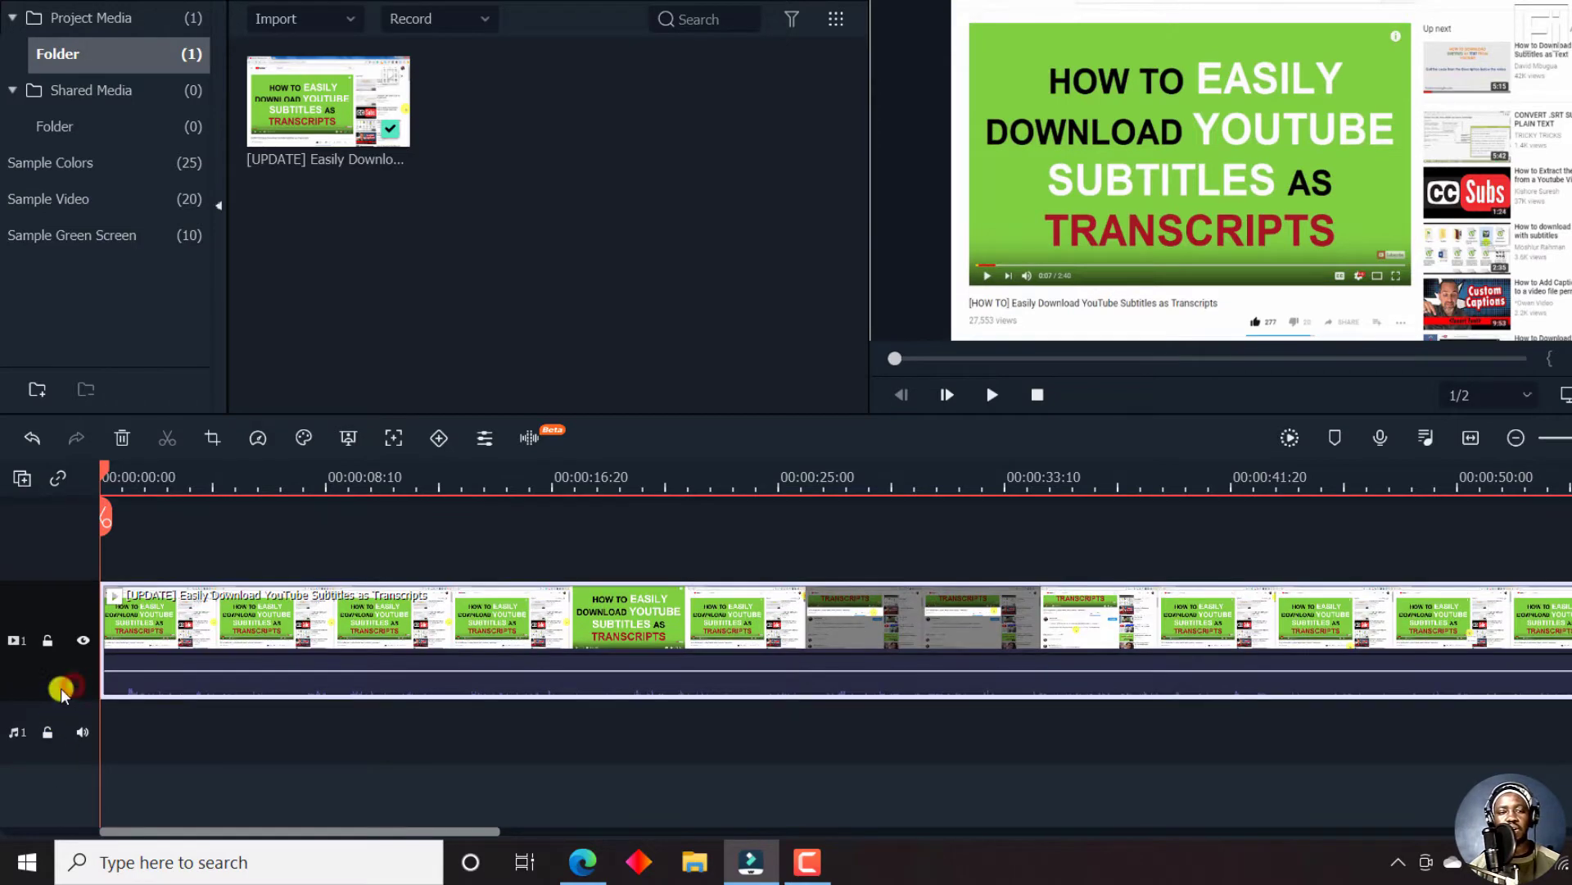
drag(63, 579, 63, 470)
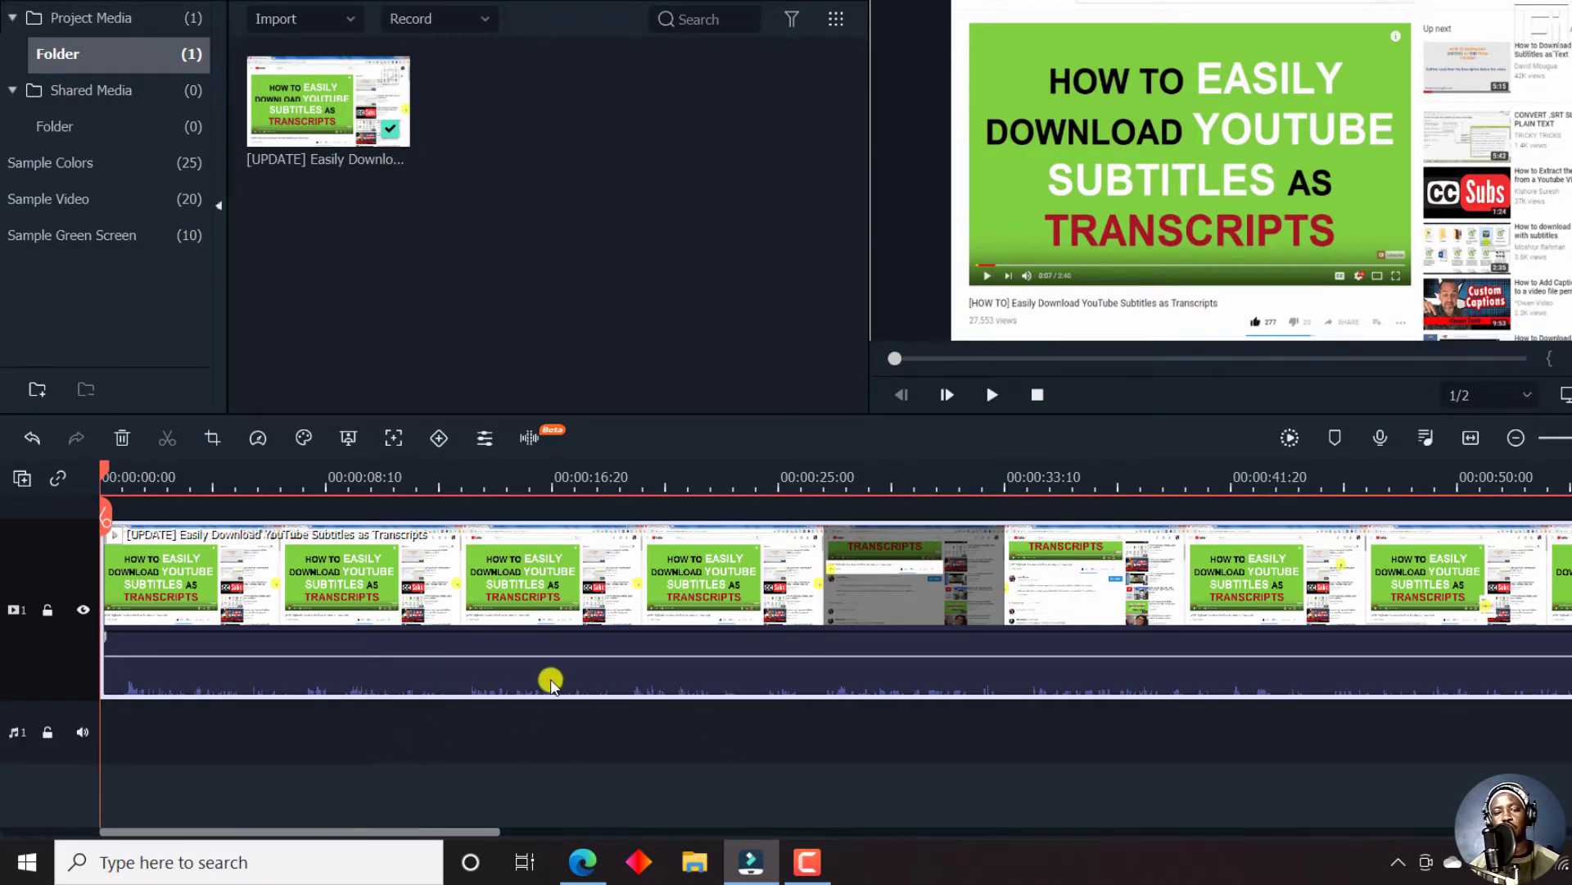
mouse_move(427, 661)
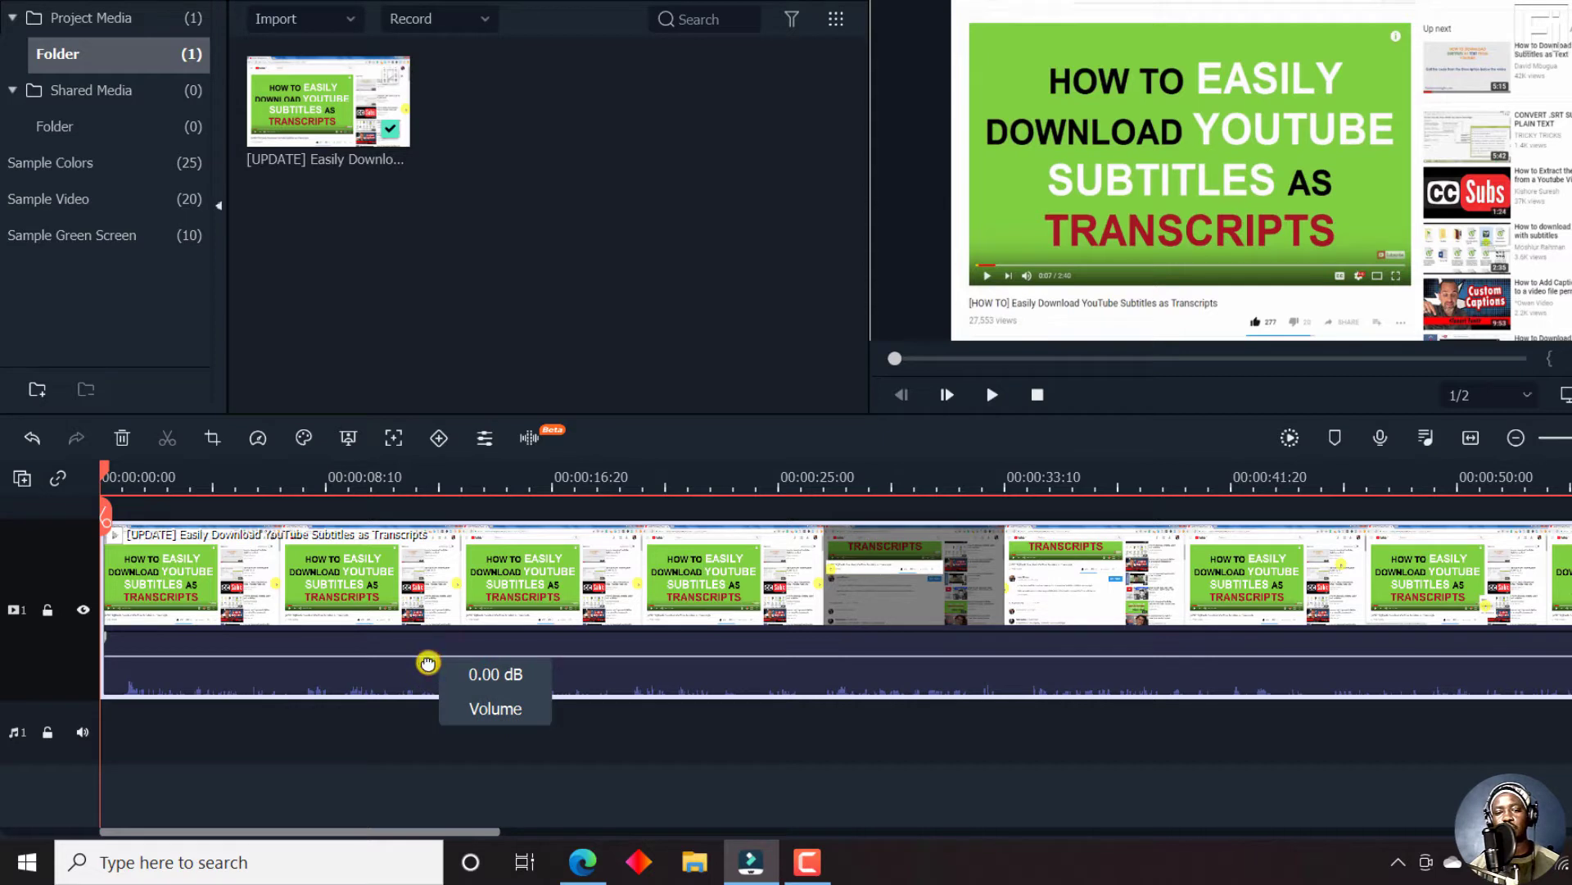
drag(443, 655, 442, 628)
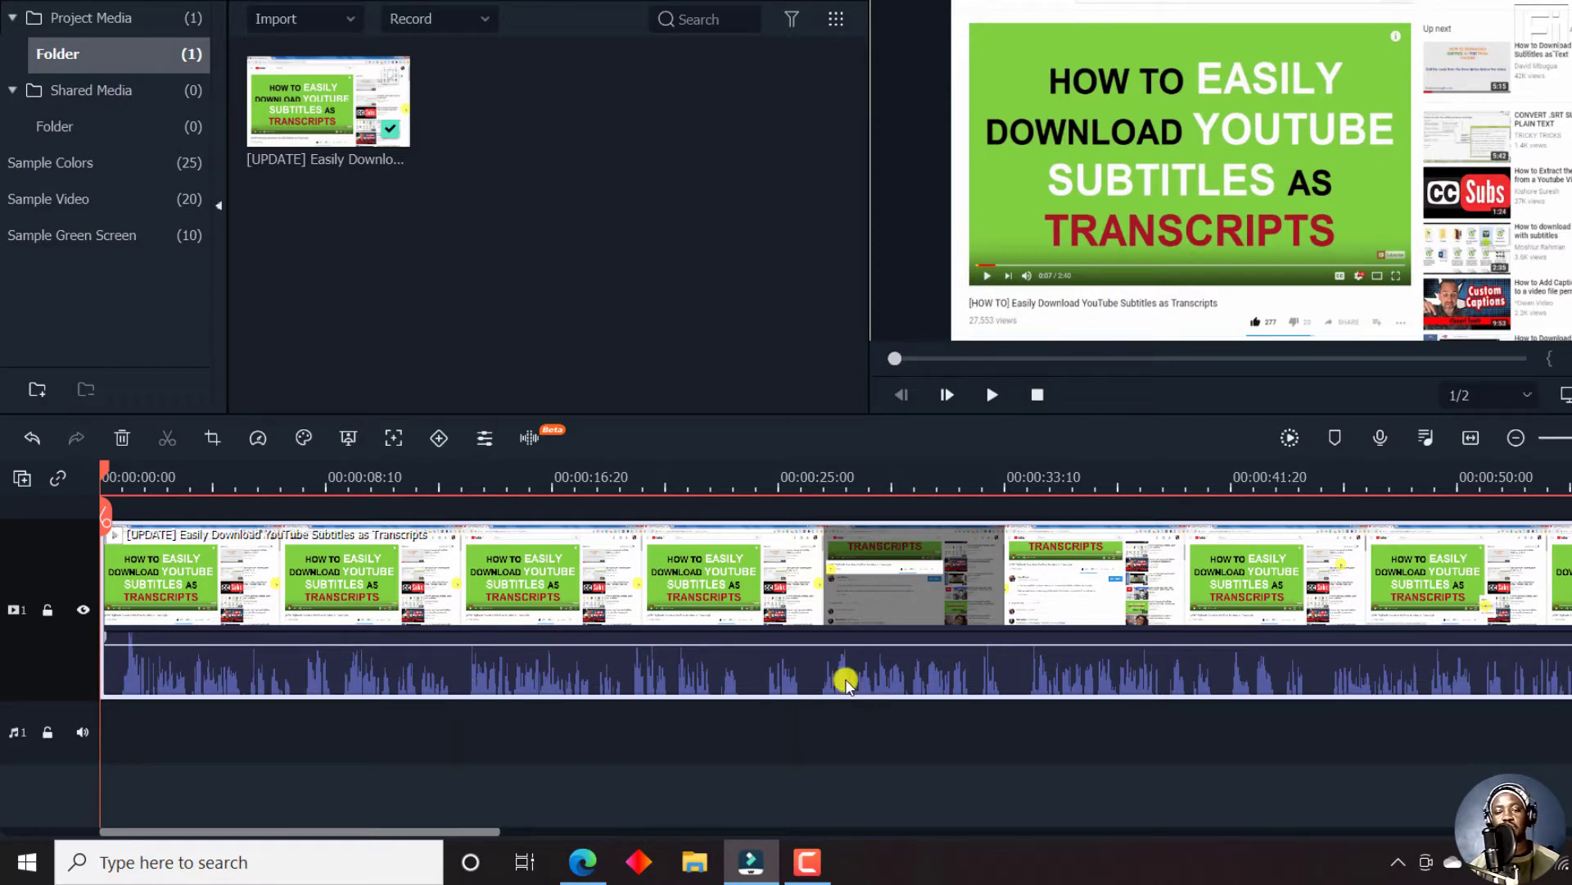
right_click(776, 676)
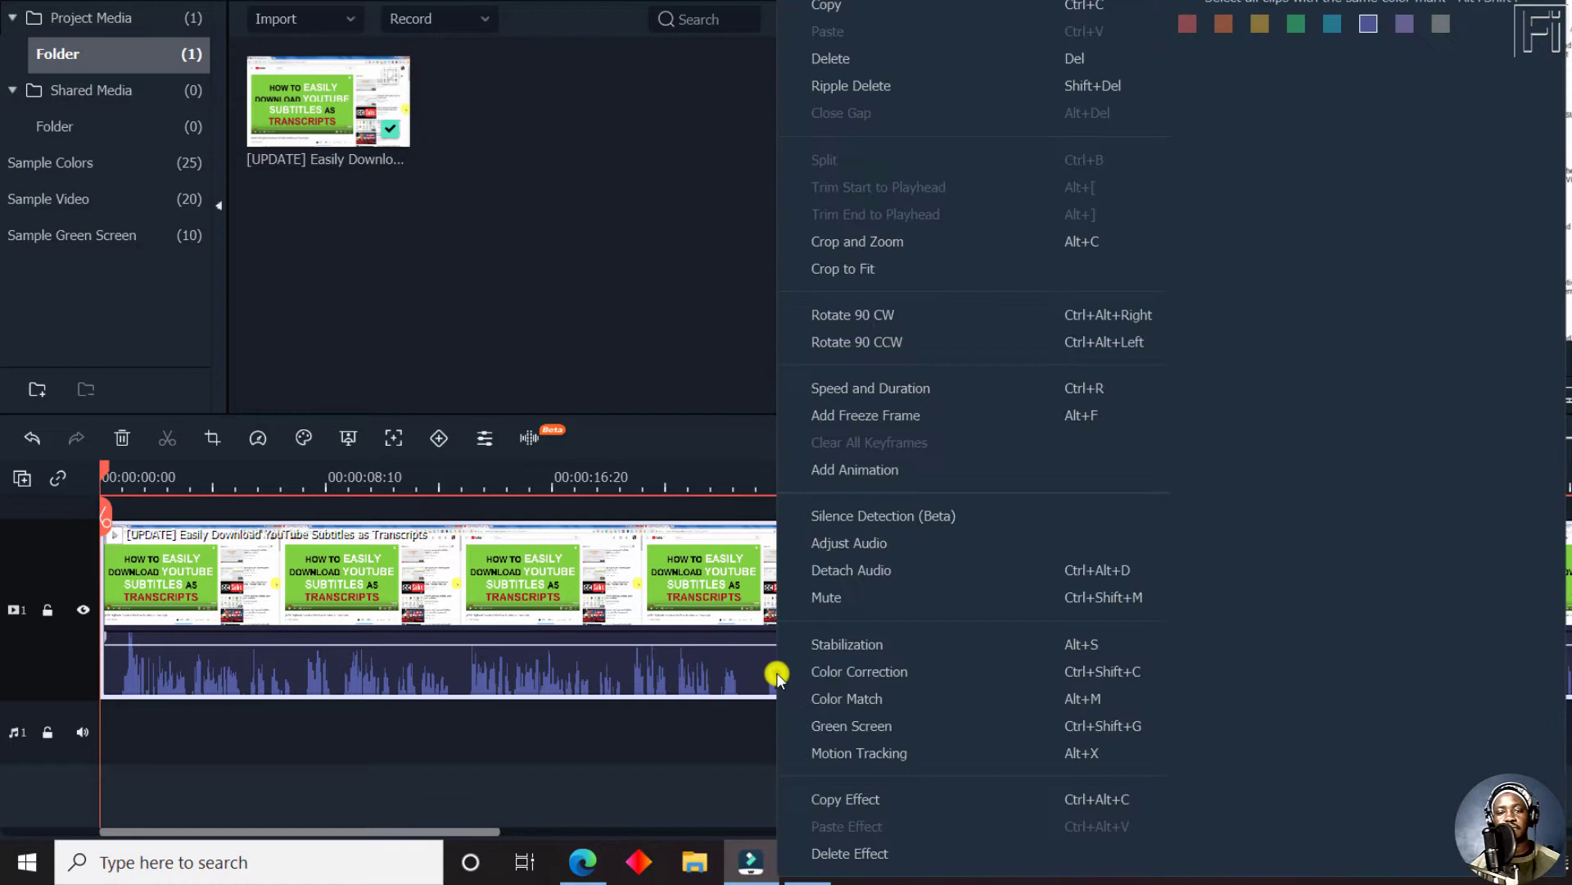
click(1301, 26)
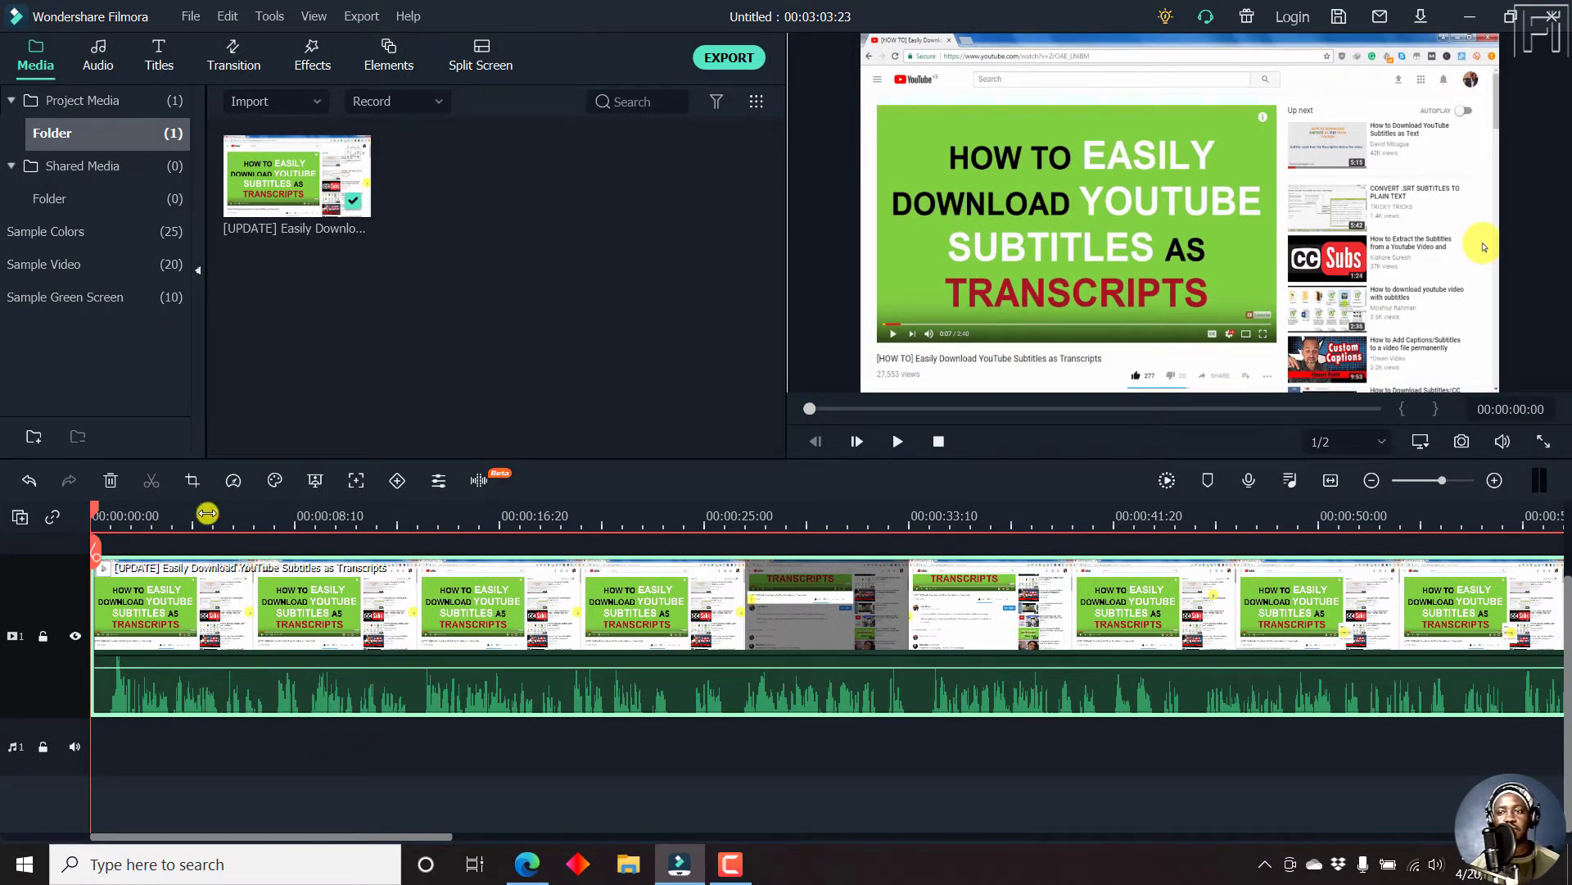
Zoom the timeline in, play the opening seconds, and park the playhead at 00:00:00:26.
click(1496, 482)
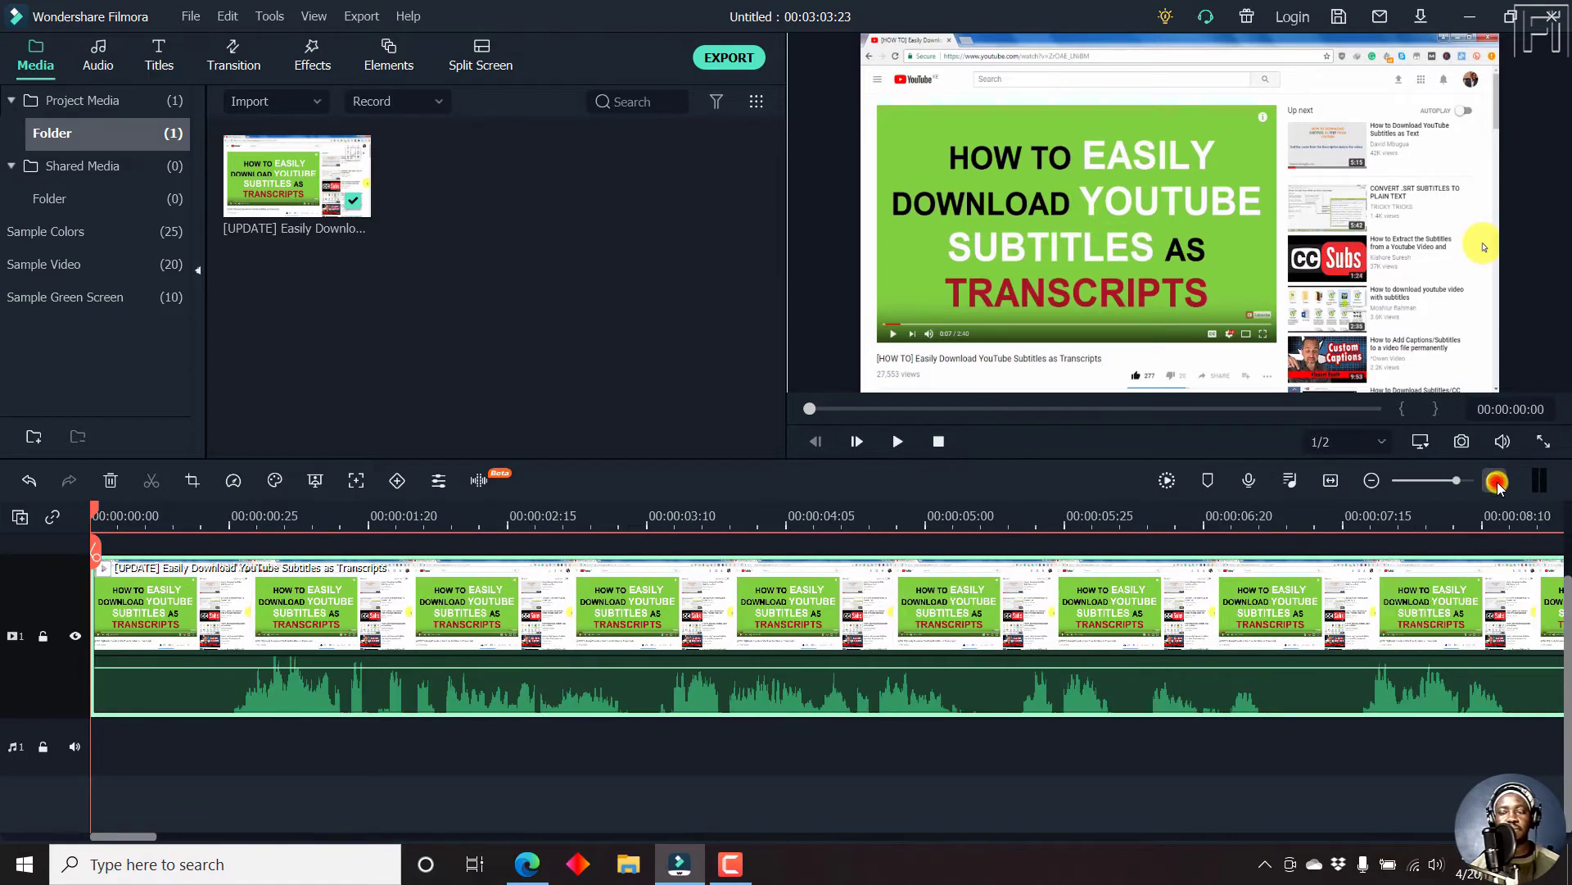
click(245, 523)
drag(251, 513, 243, 520)
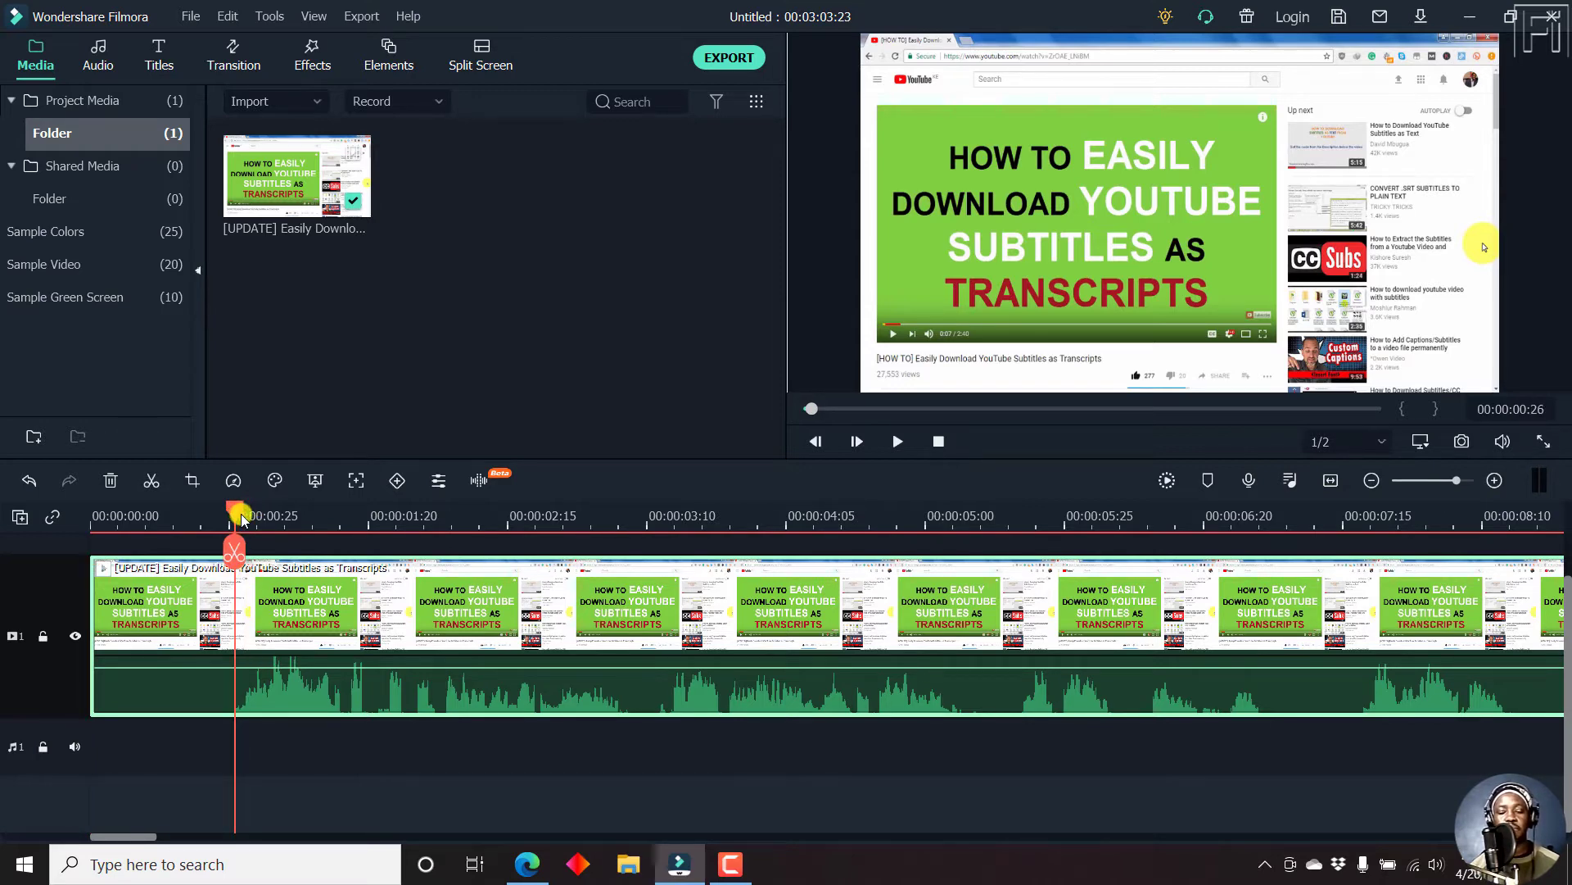
key(space)
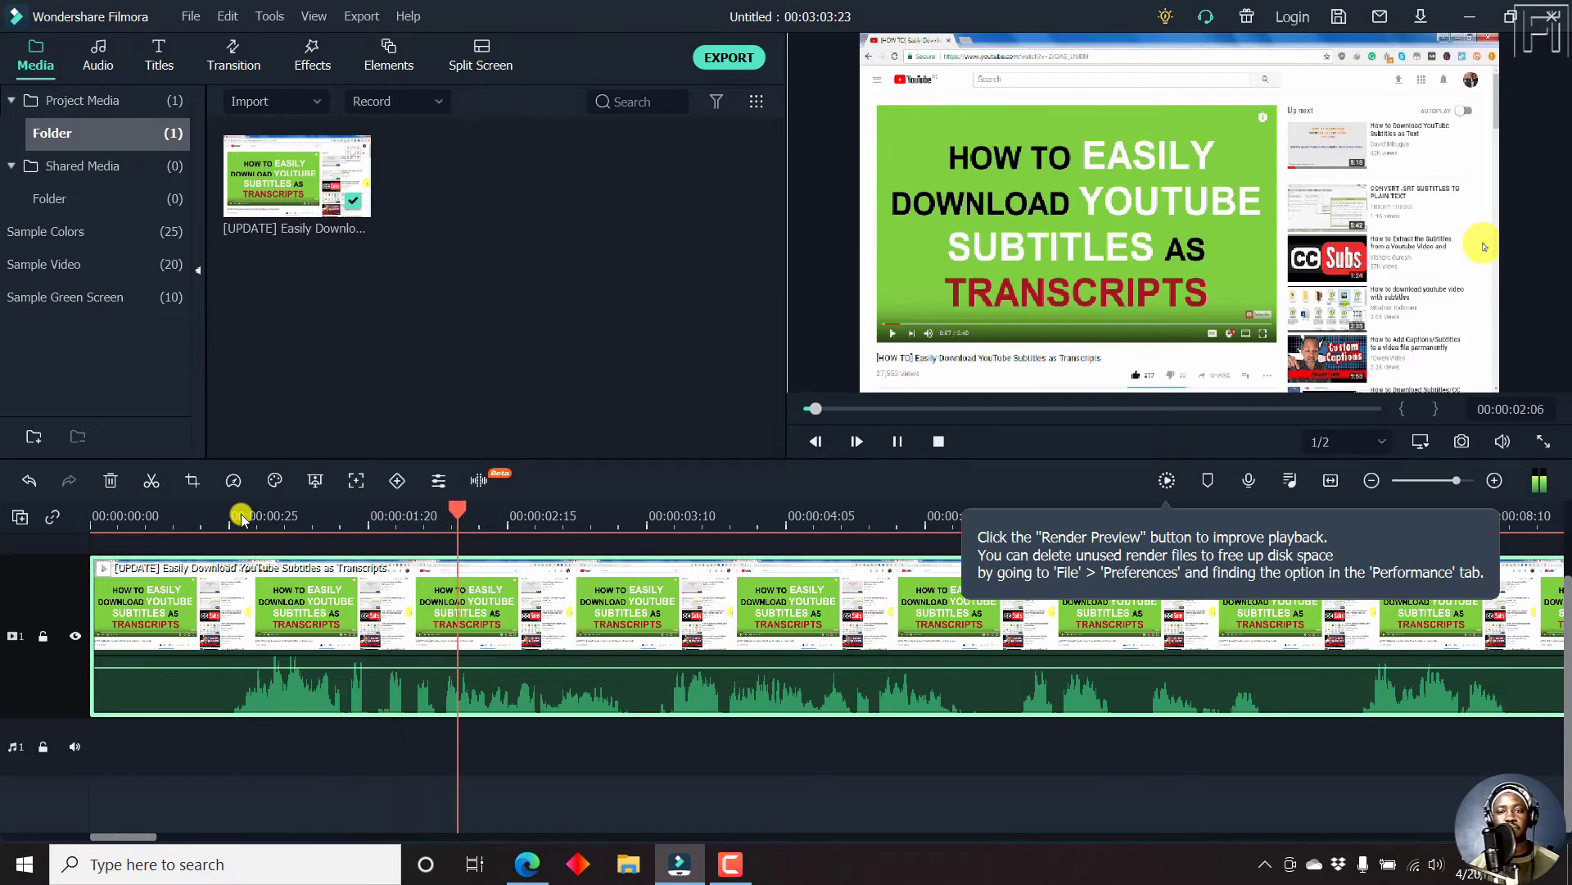
key(space)
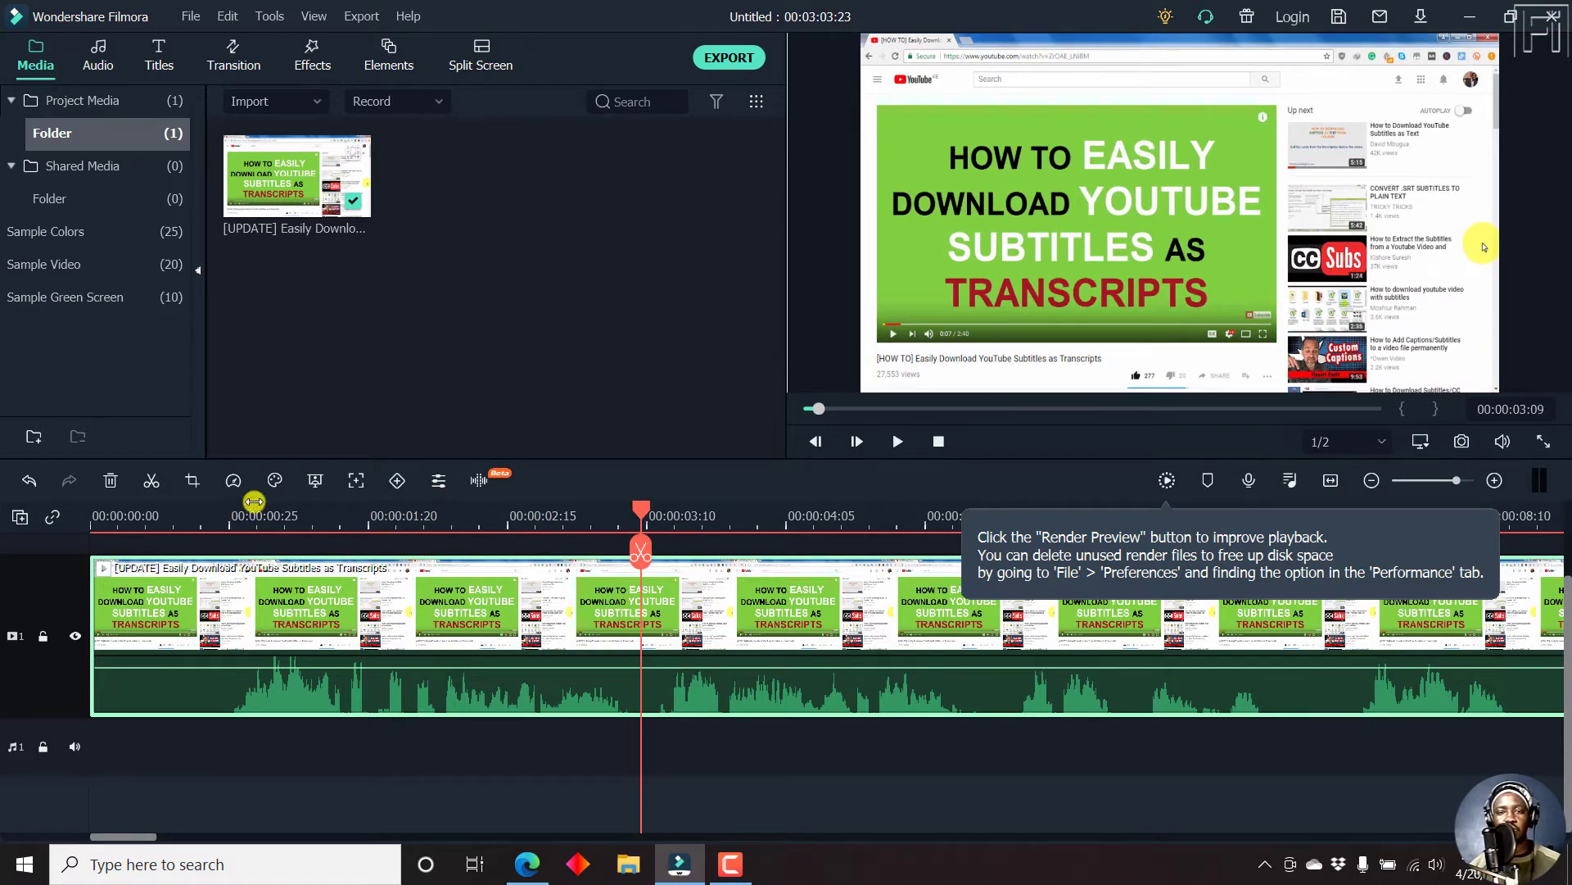
drag(643, 514, 232, 543)
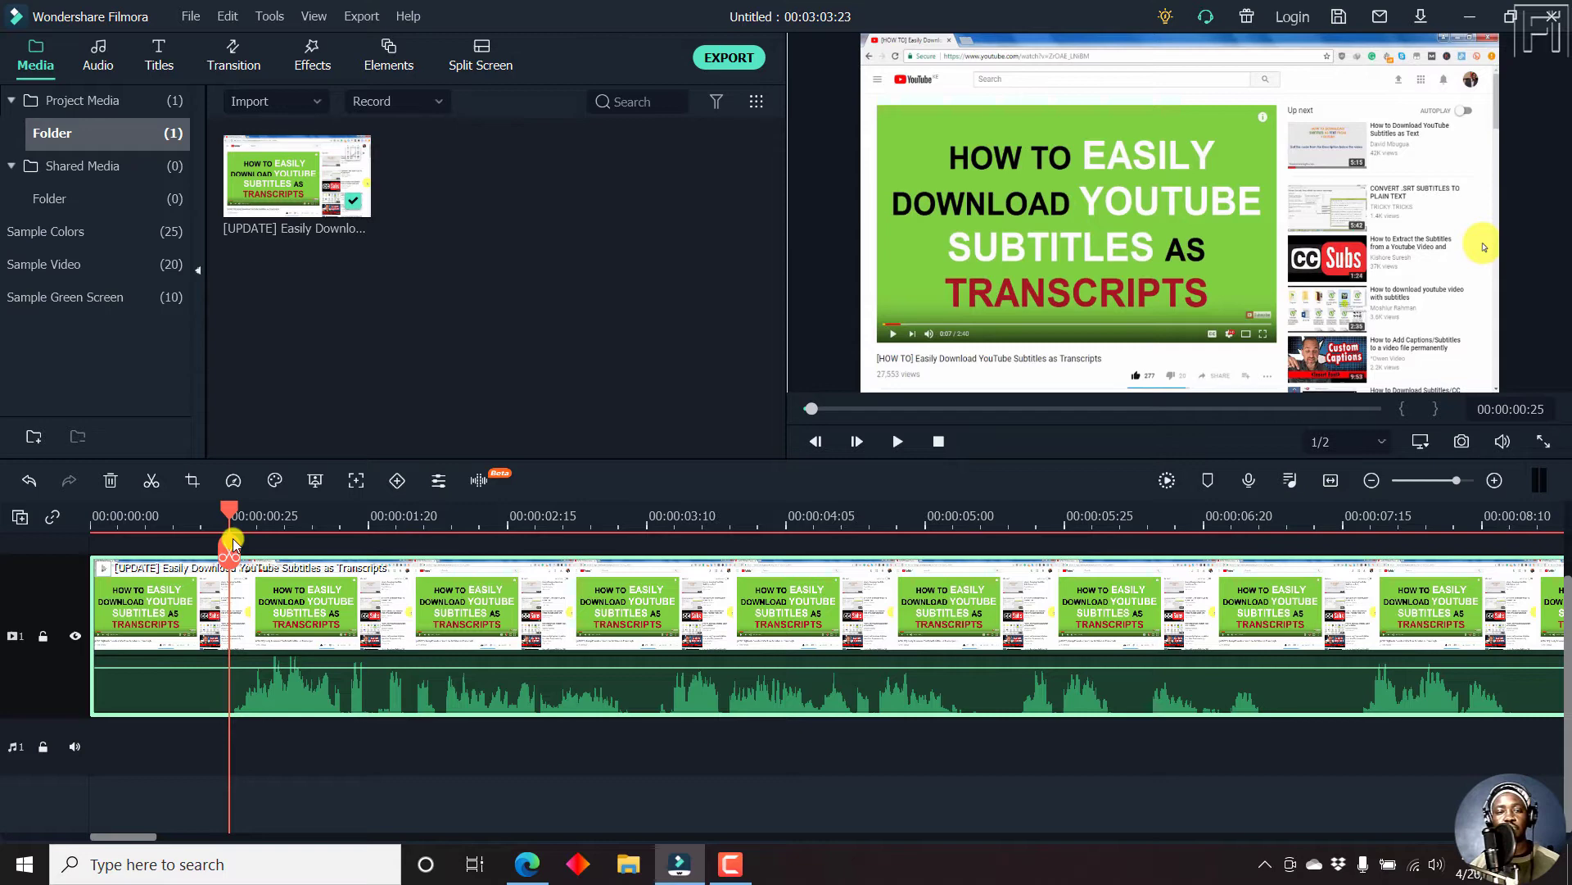
Open the Titles library and filter it to the Included Subtitles category.
click(158, 65)
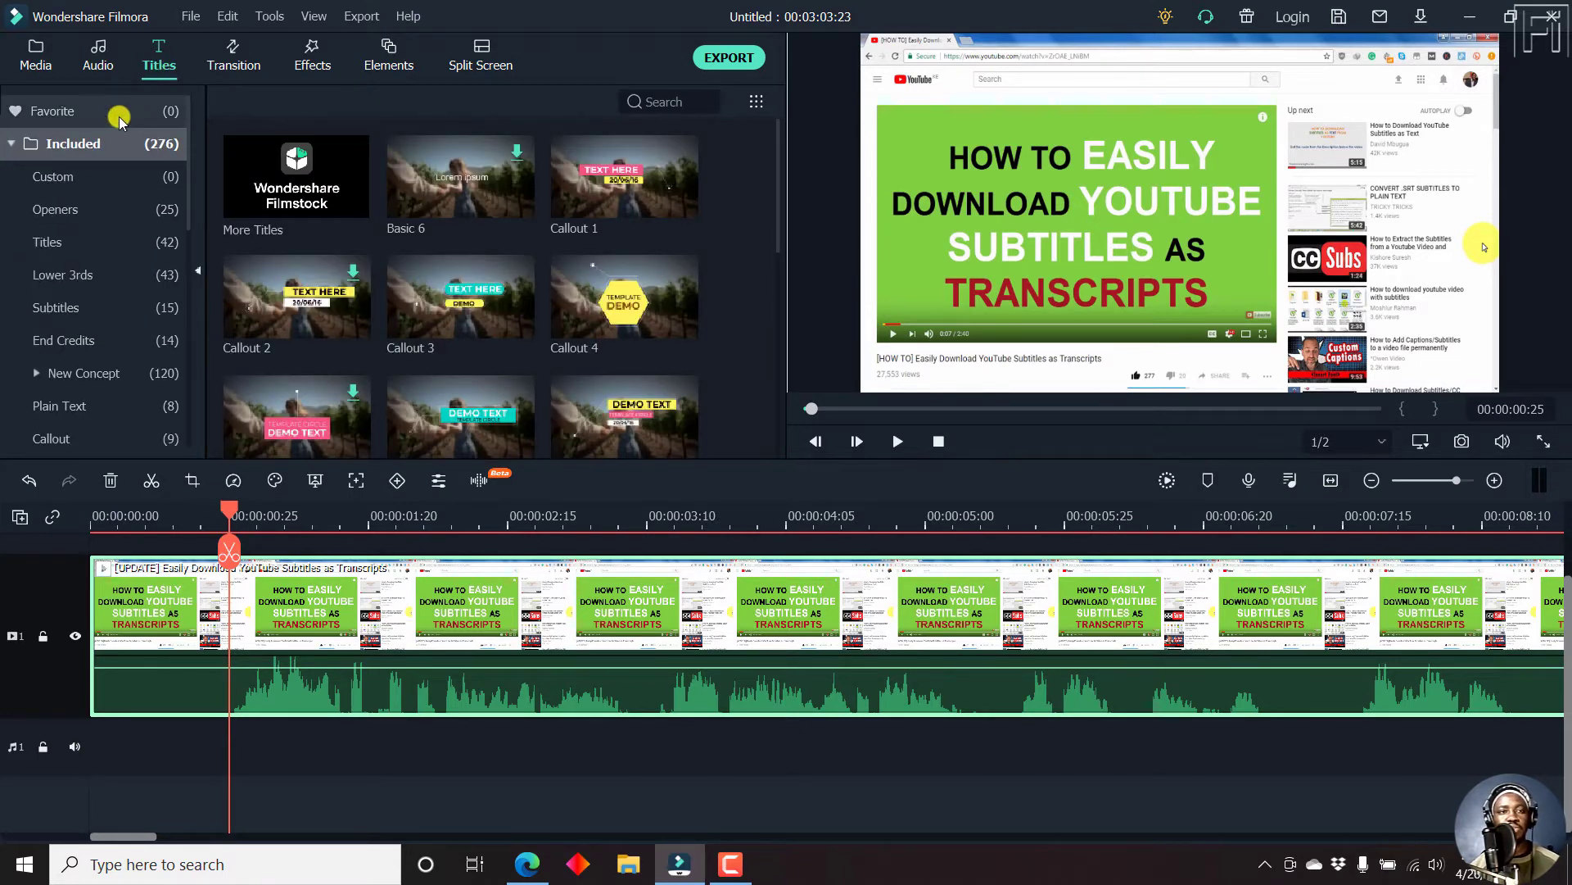
click(7, 144)
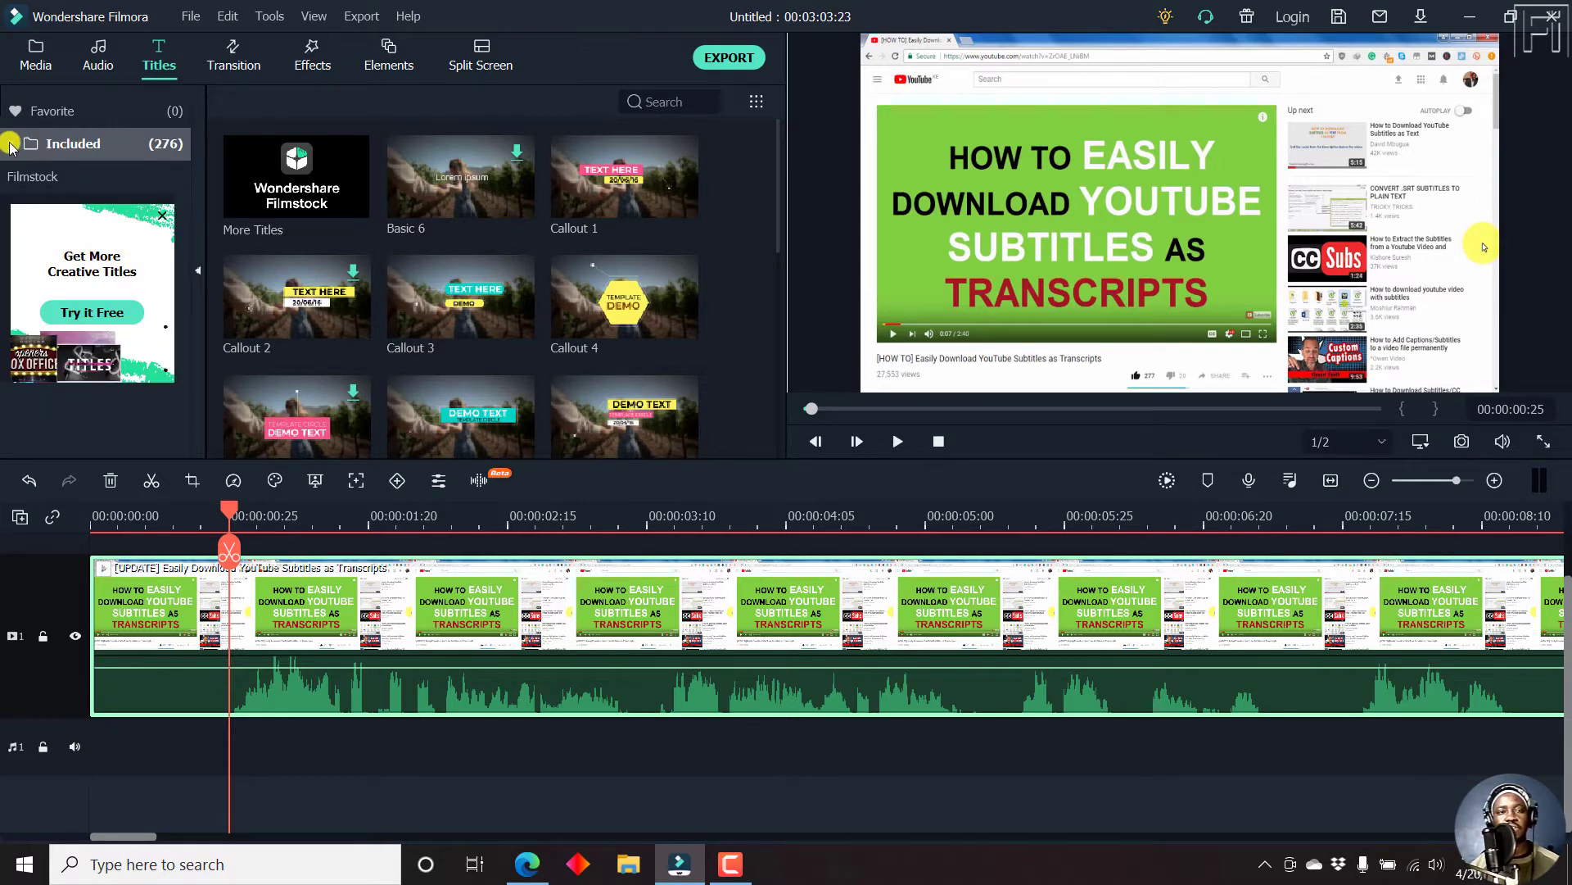
click(9, 144)
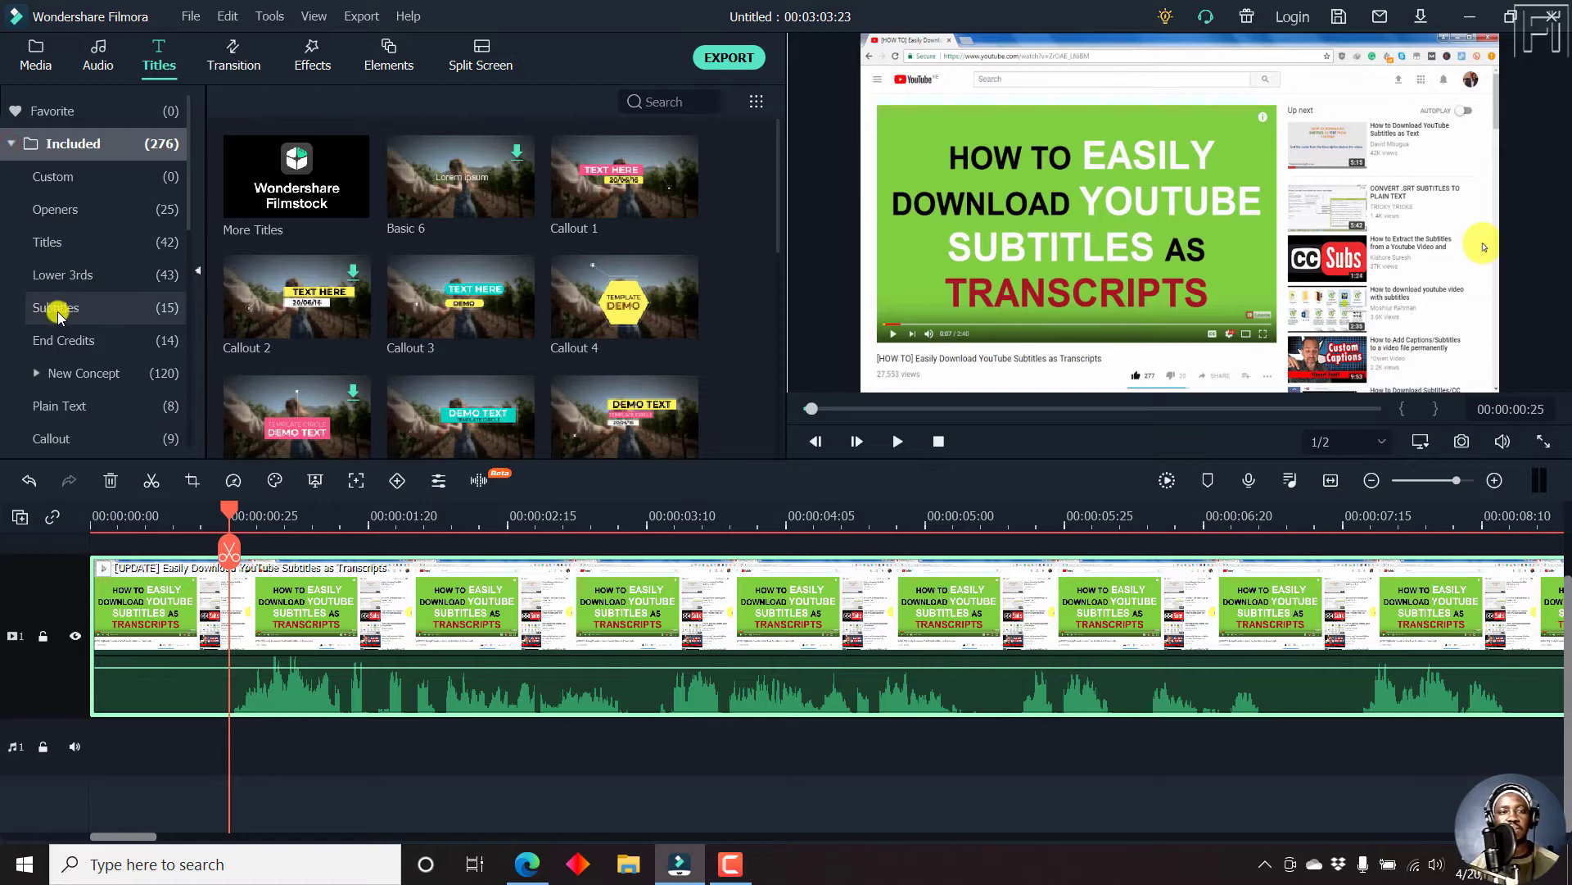
click(103, 310)
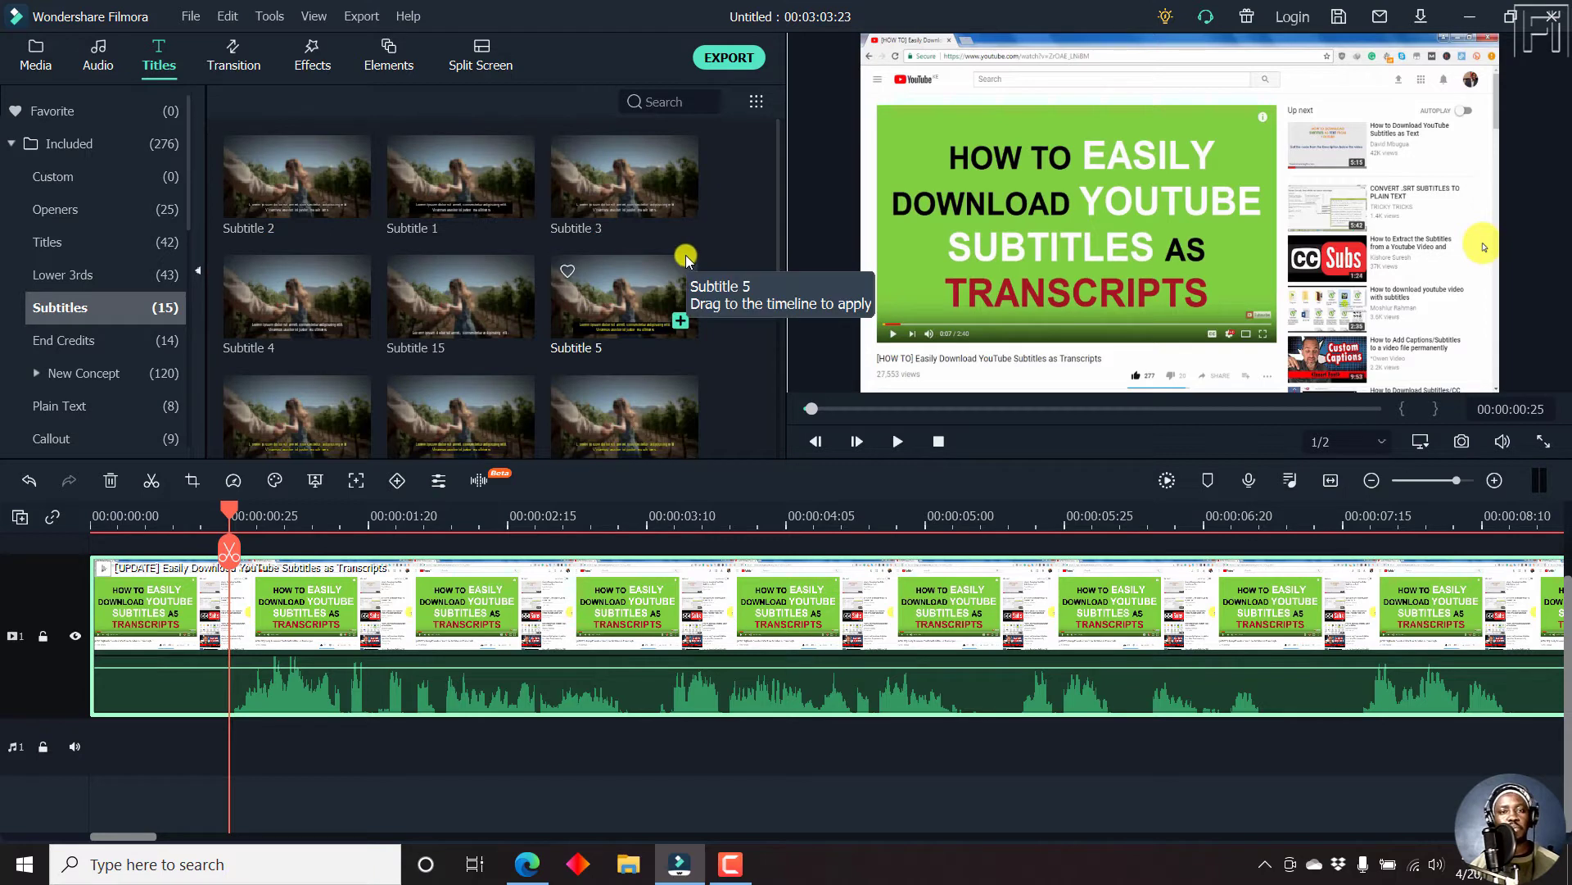
Preview the Subtitle 2 and Subtitle 1 templates.
click(291, 200)
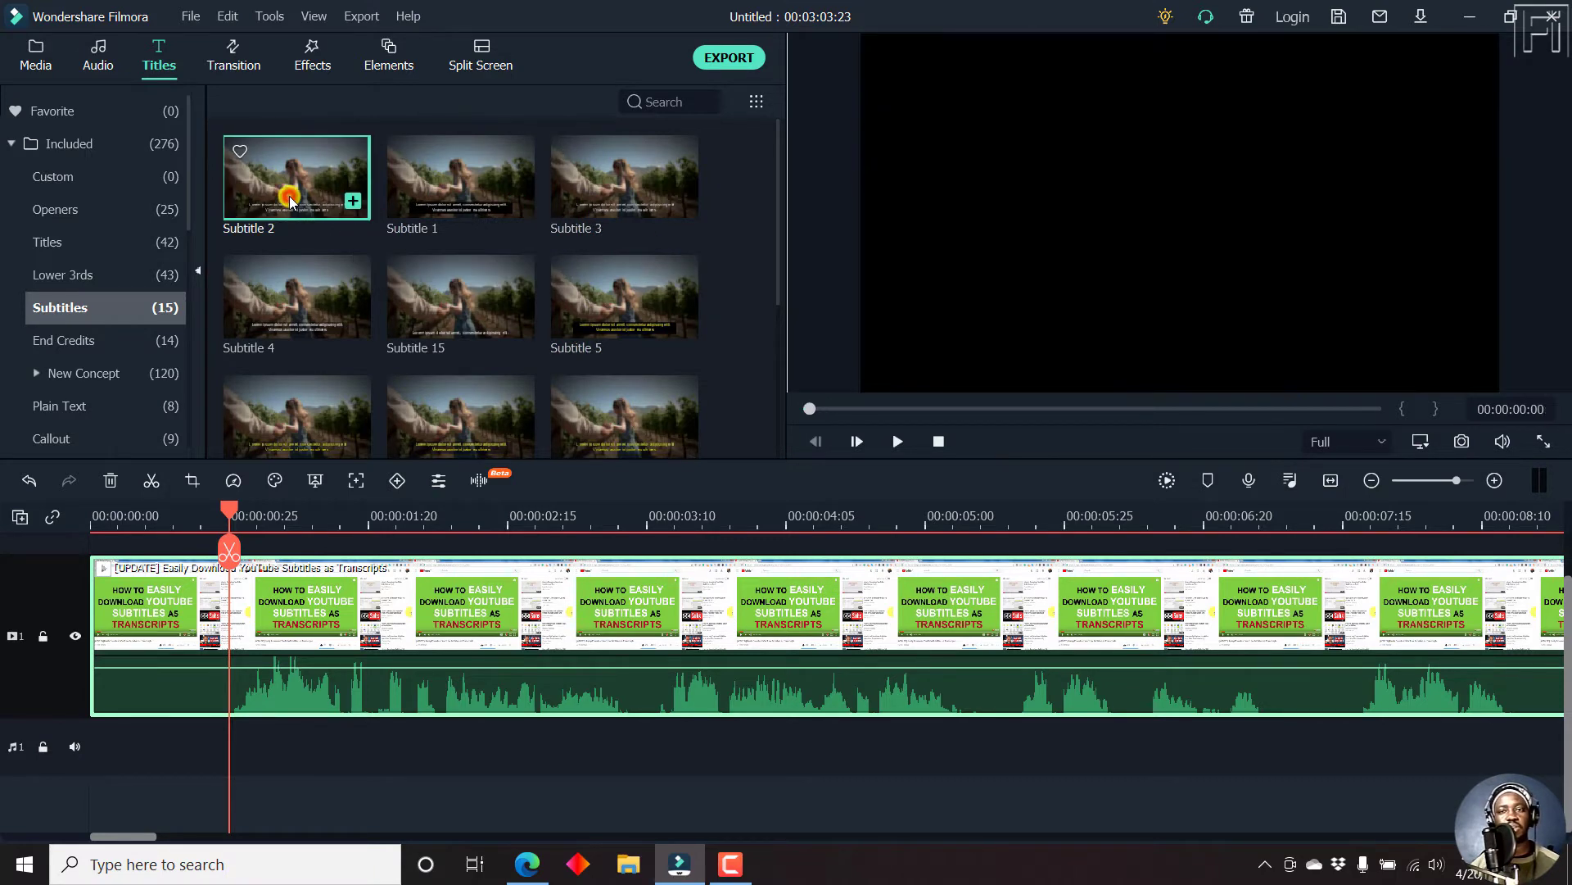
click(290, 200)
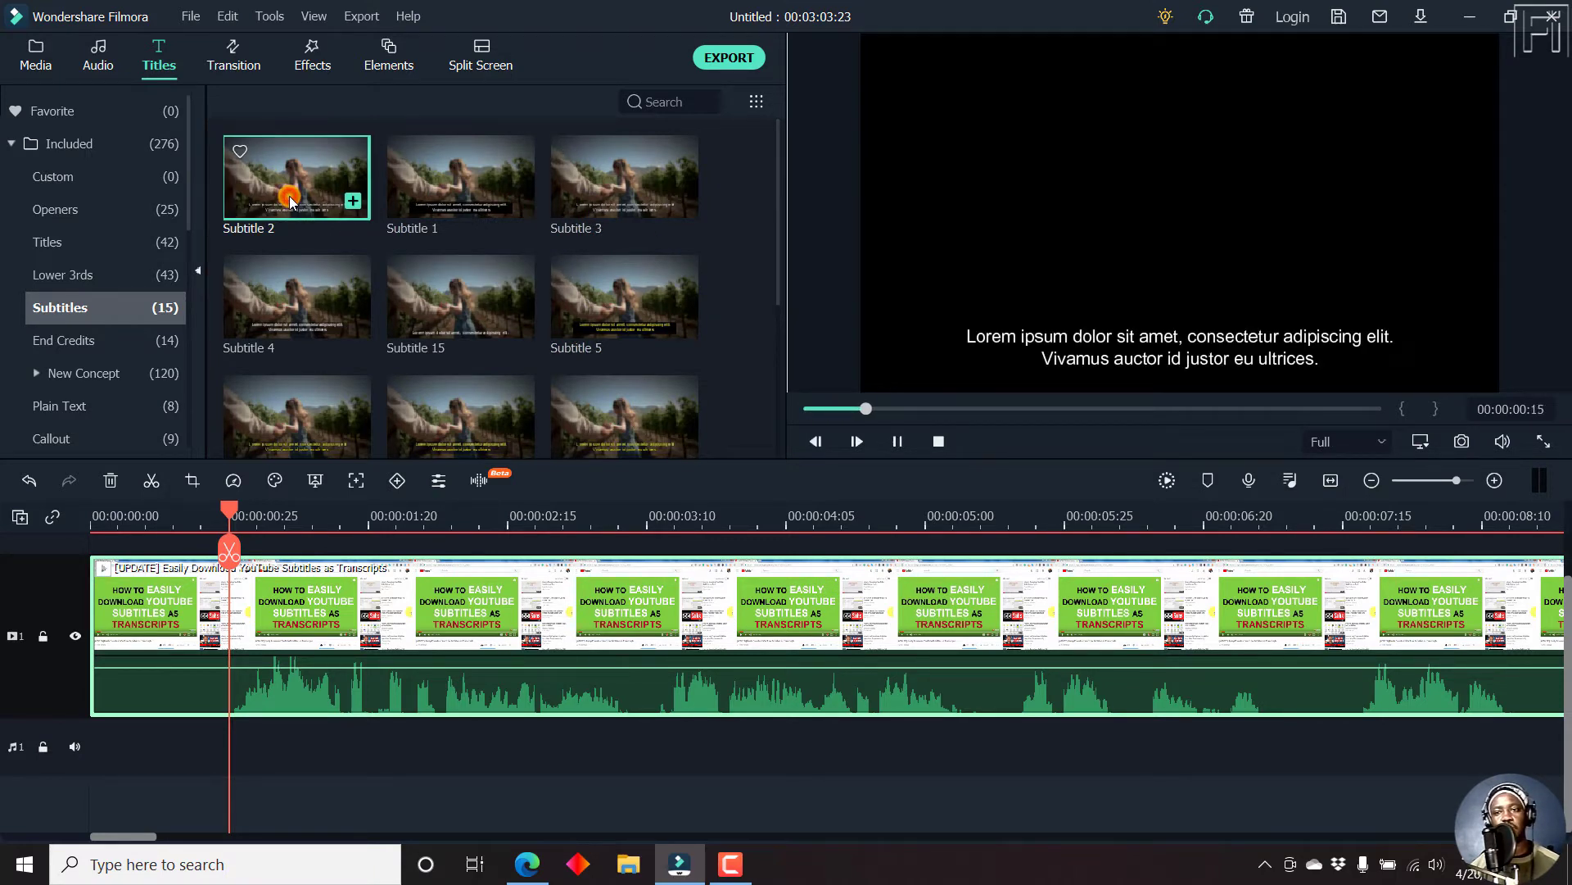
click(449, 178)
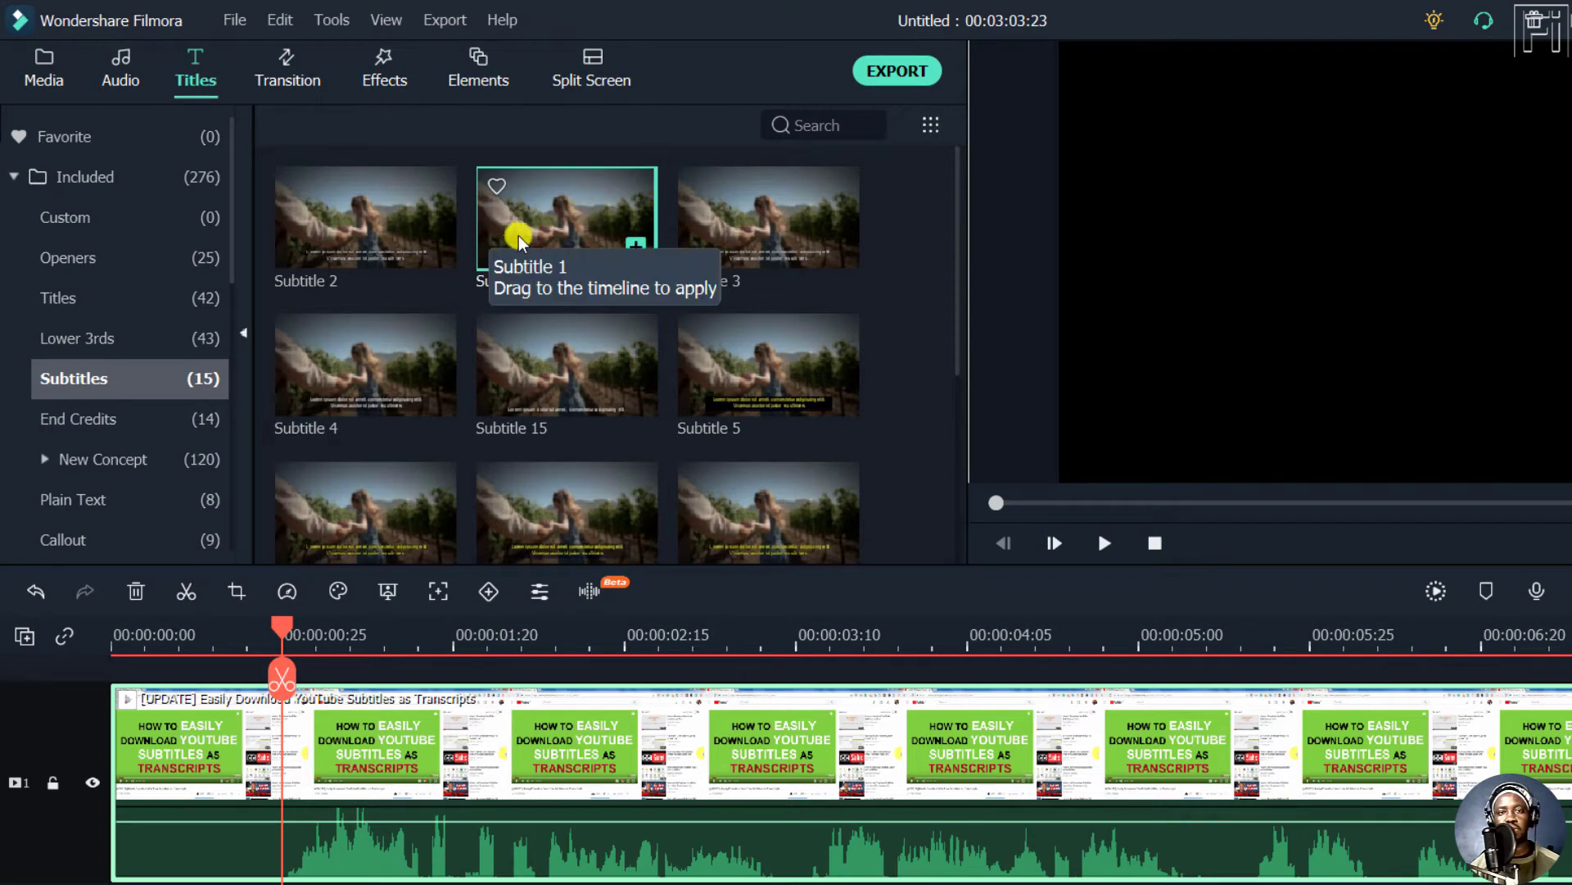
Add the Subtitle 1 template to the title track at the playhead.
right_click(526, 228)
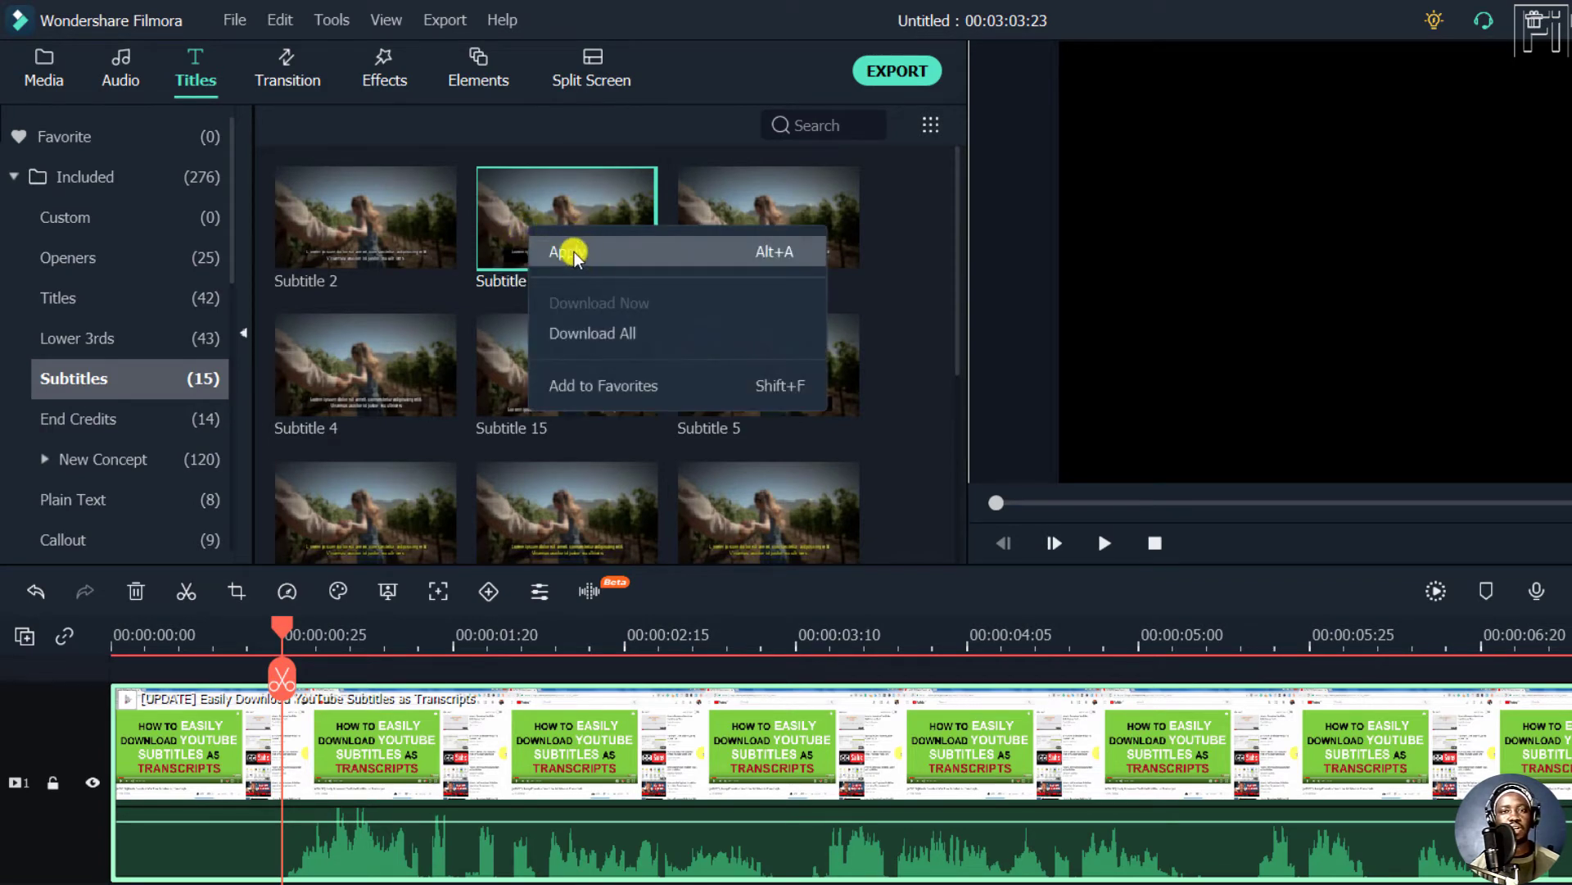
click(573, 253)
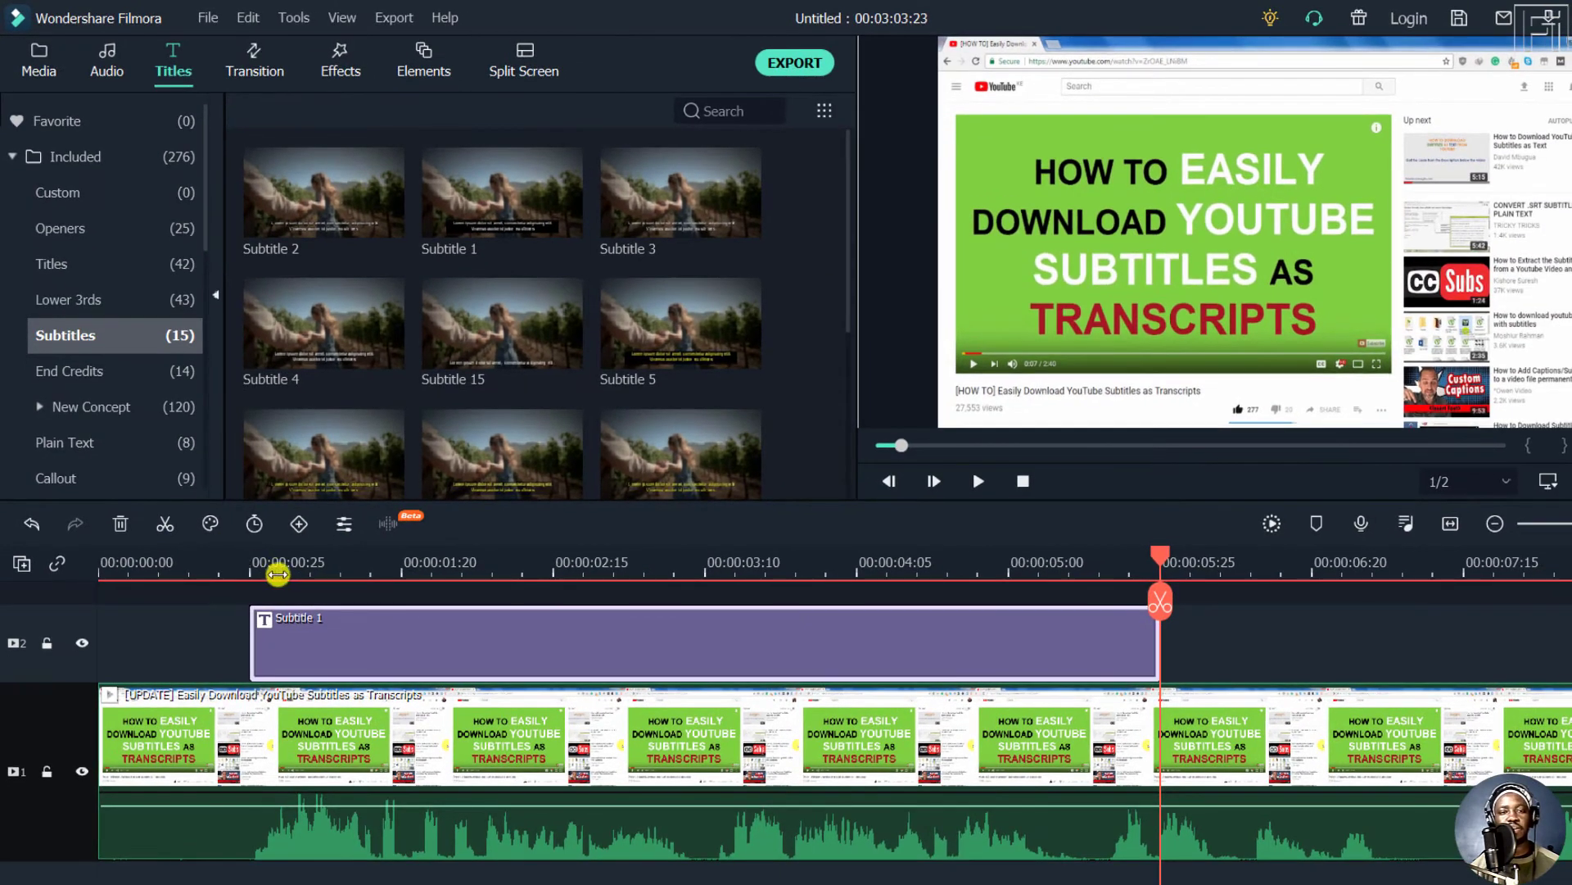
click(256, 563)
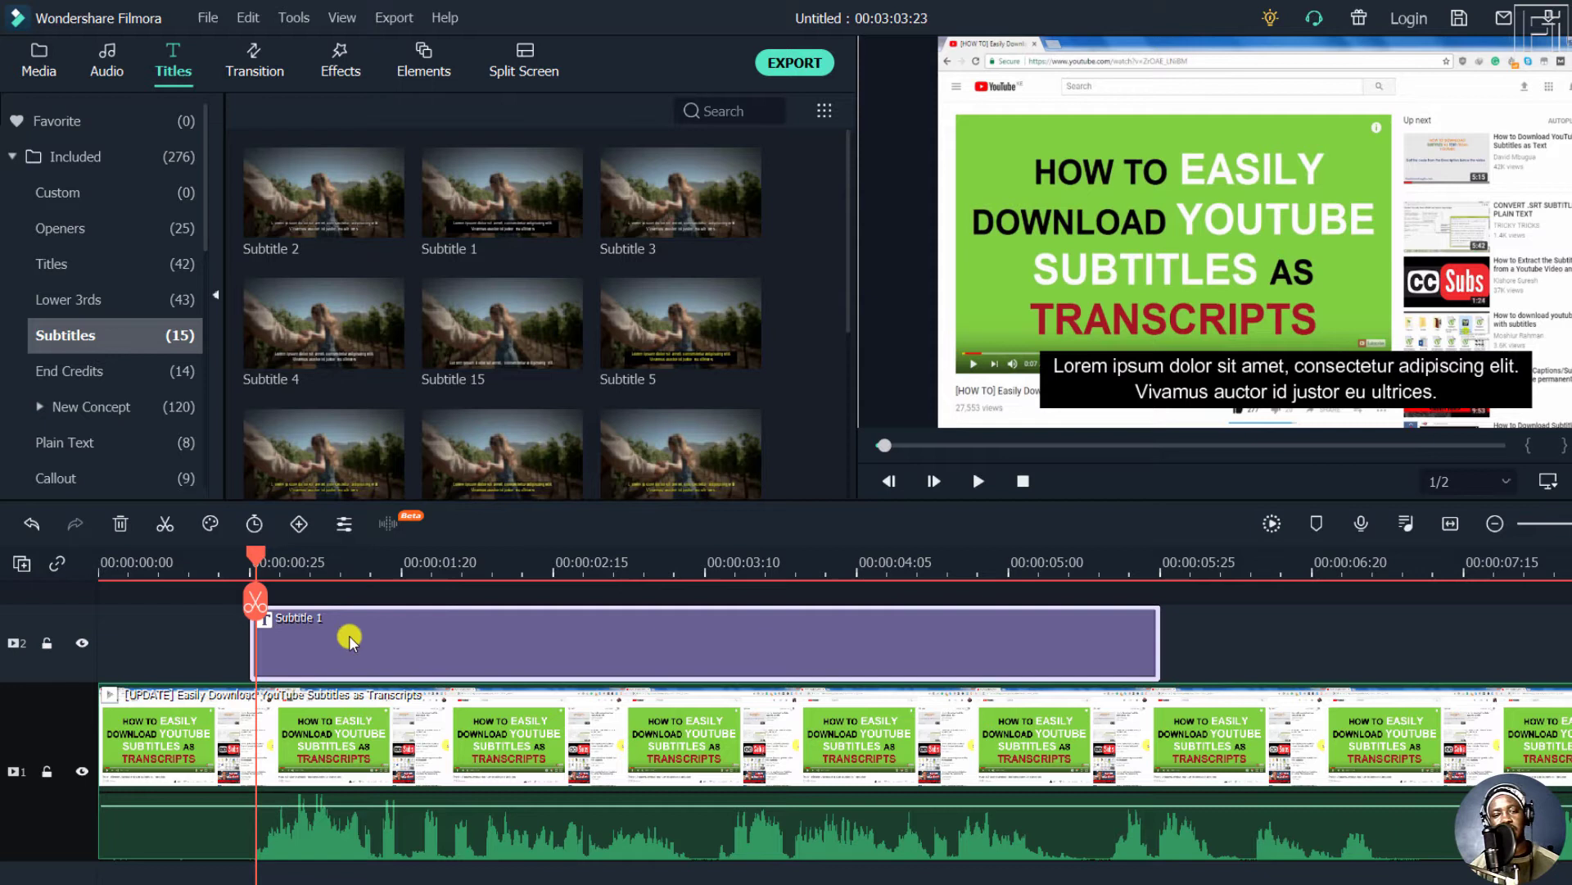
click(251, 560)
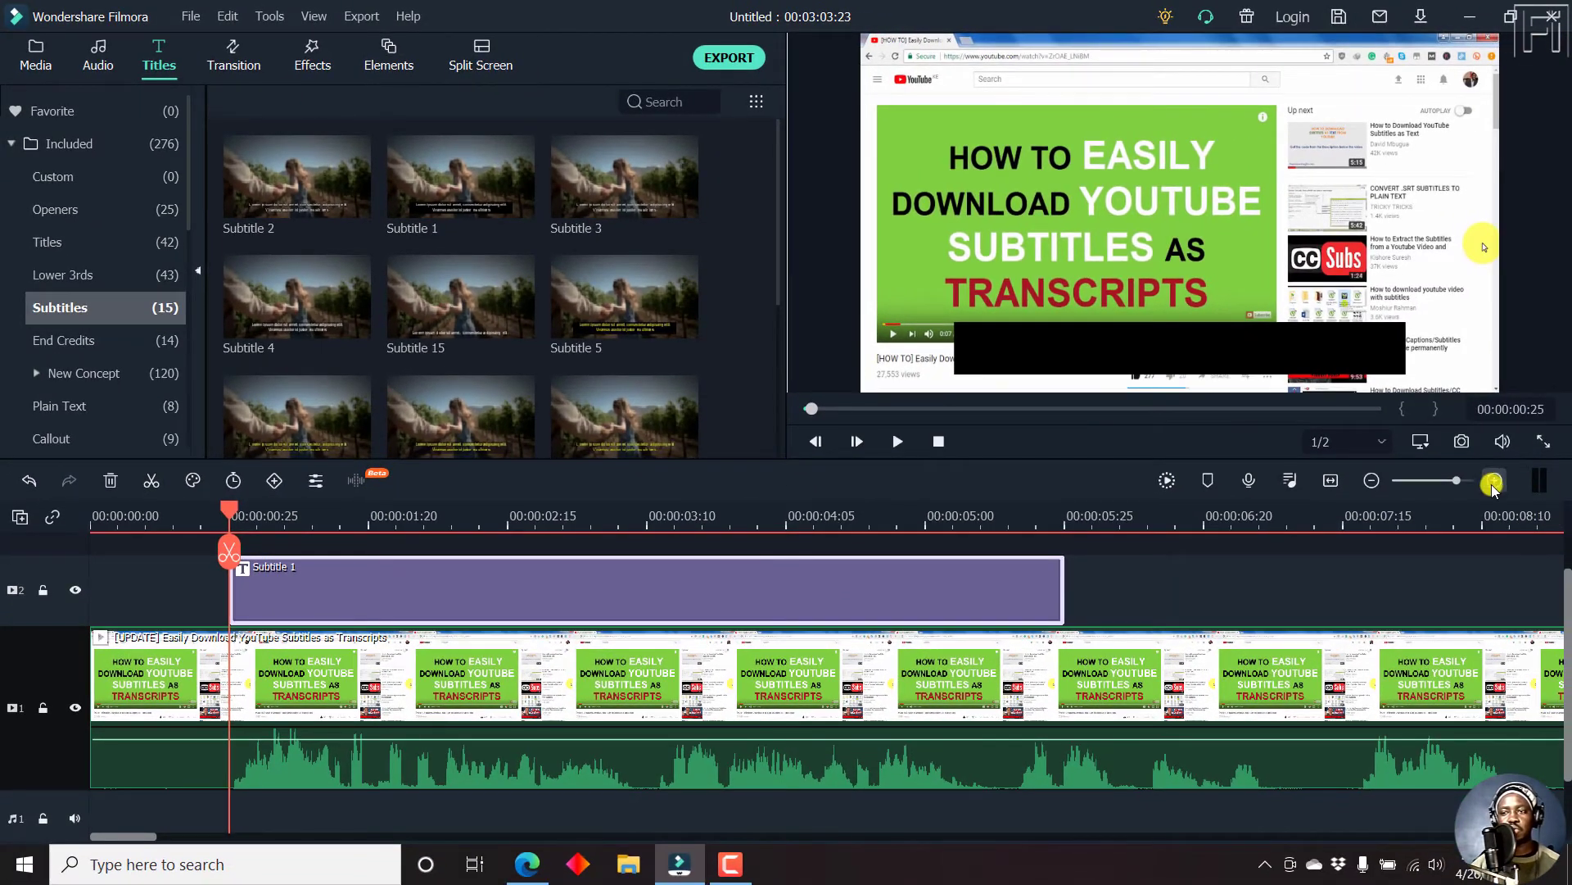
Shift the Subtitle 1 clip slightly later and move the playhead onto its new start.
click(1492, 482)
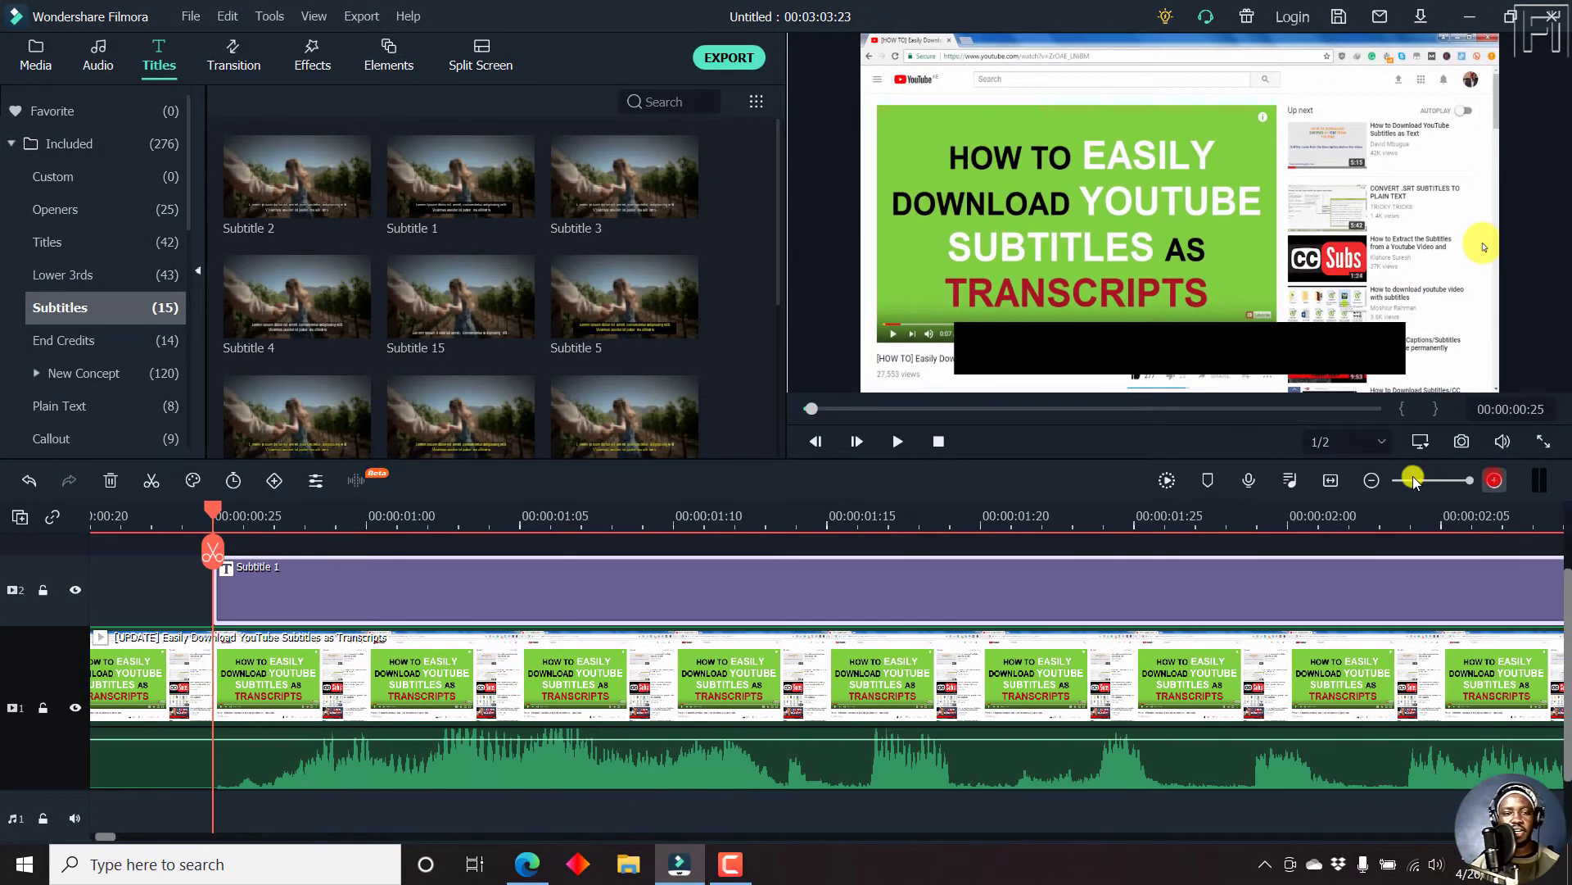
click(230, 591)
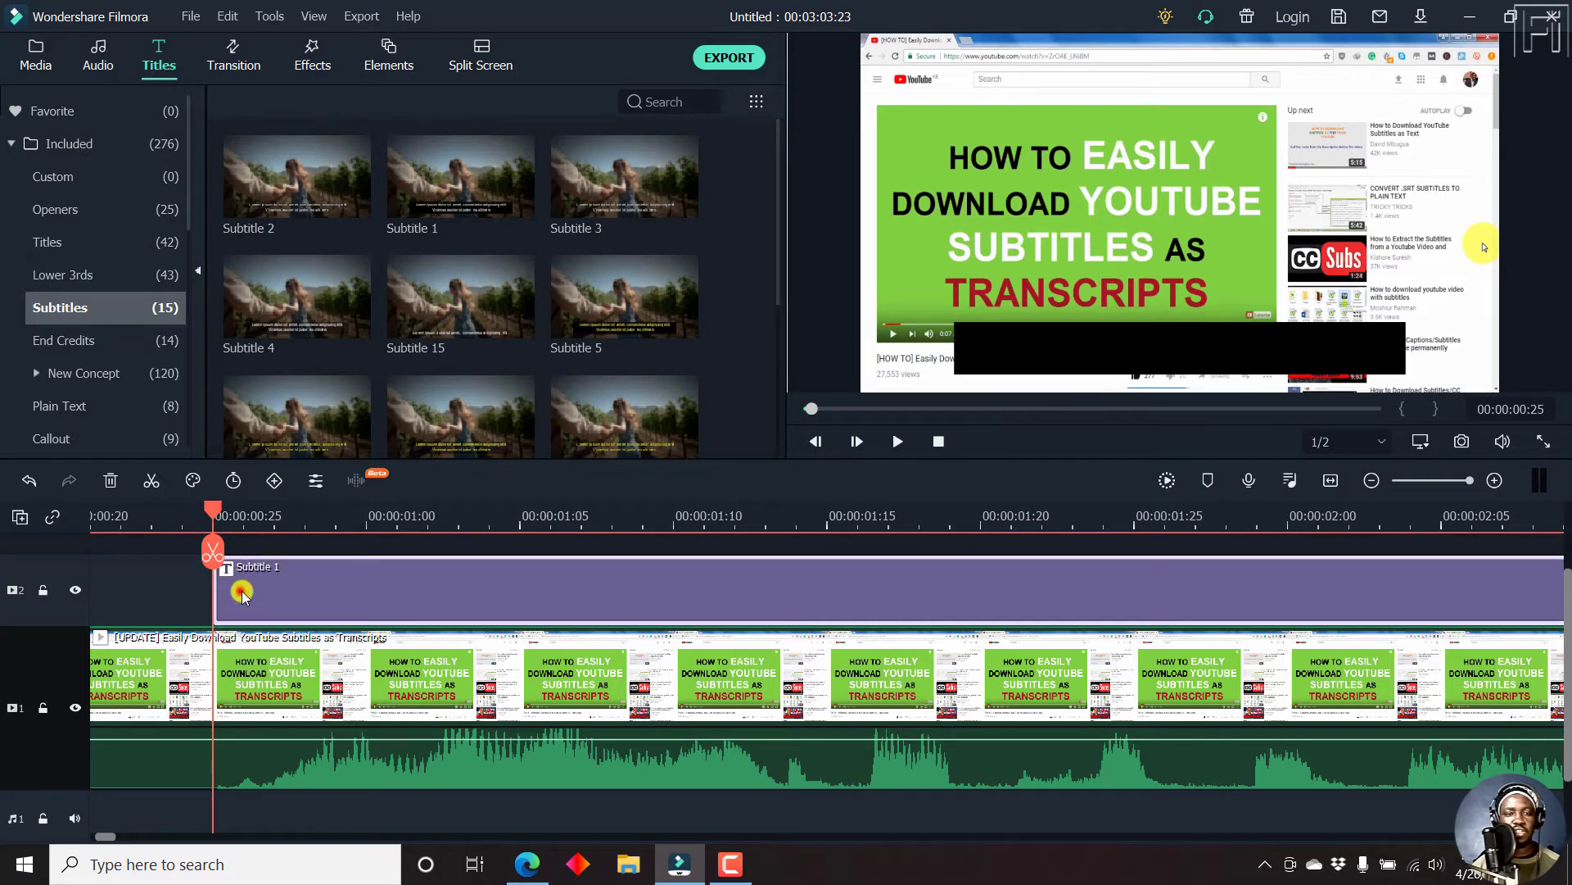
drag(242, 591, 270, 600)
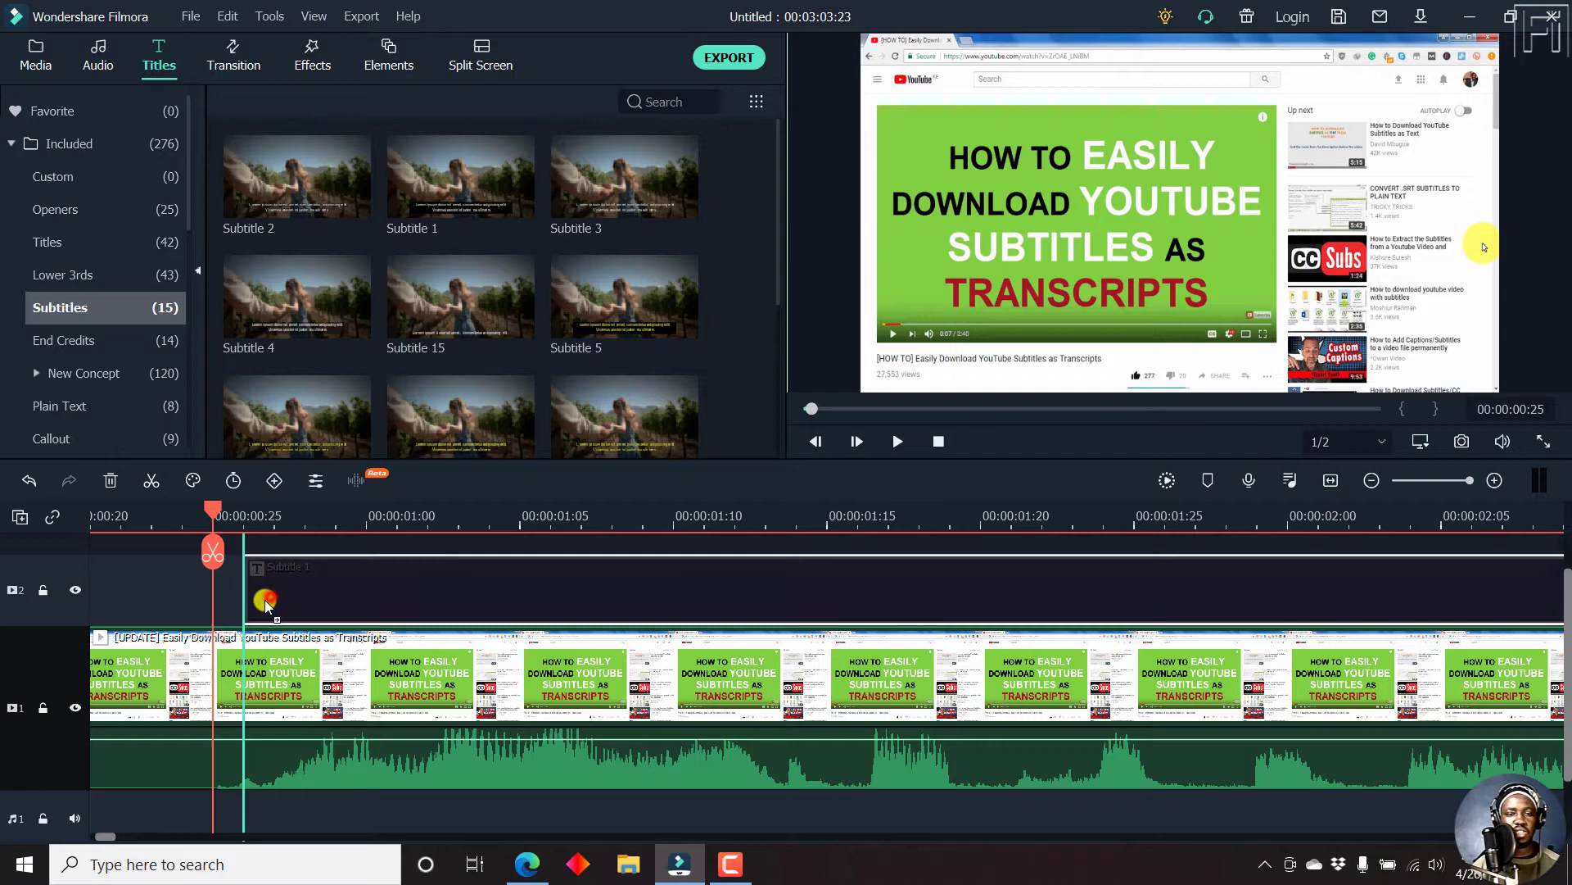
drag(220, 514, 253, 522)
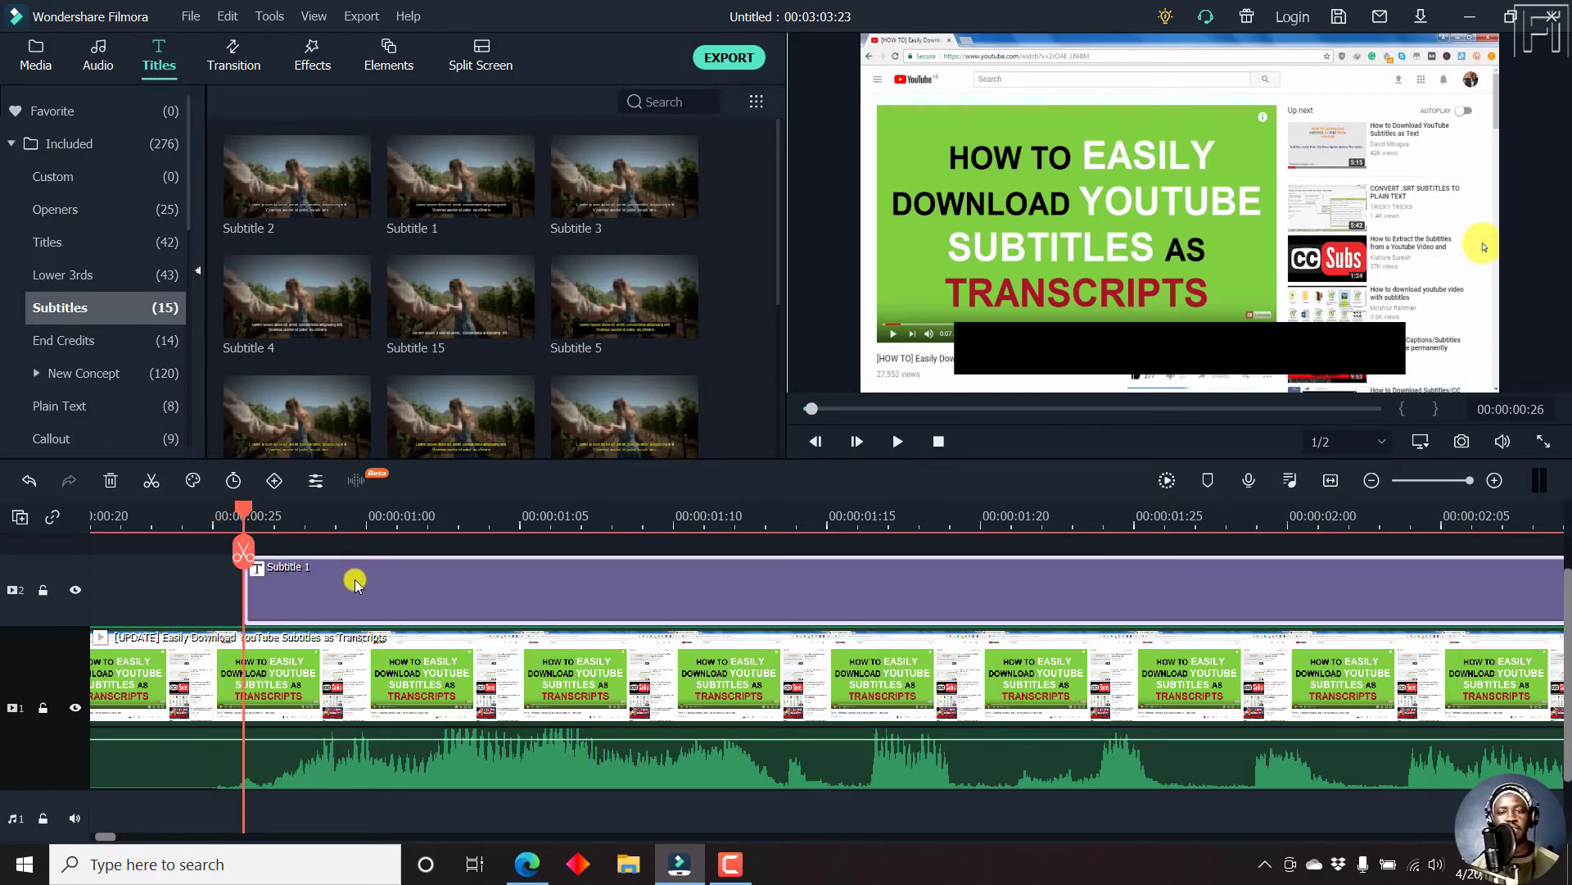
Open Subtitle 1 in the title editor and widen the text editing area.
double_click(456, 587)
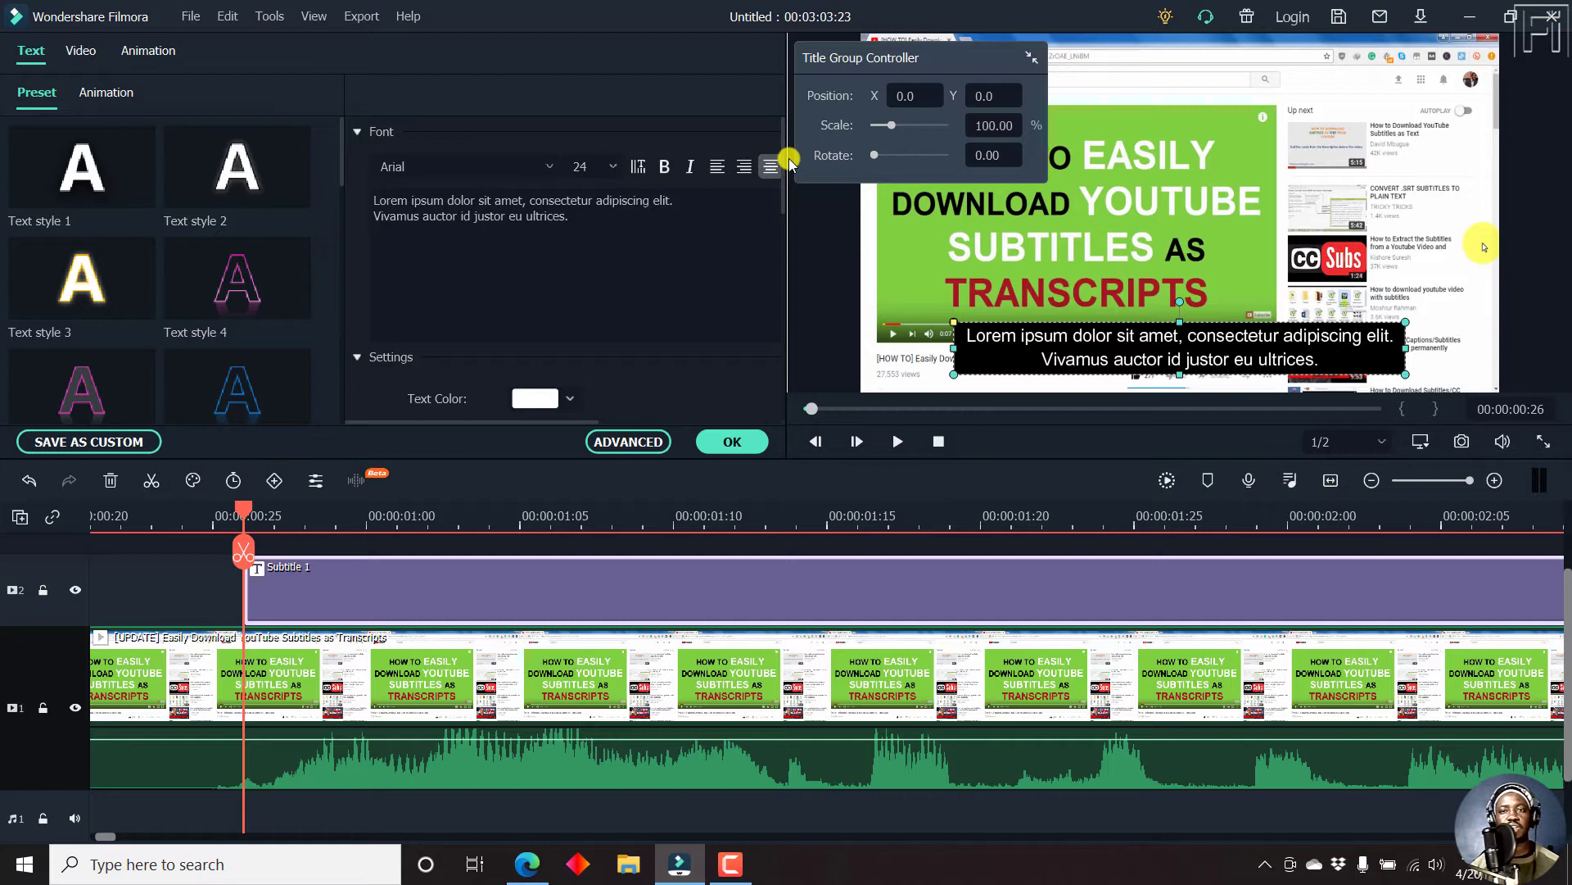
drag(929, 59, 965, 57)
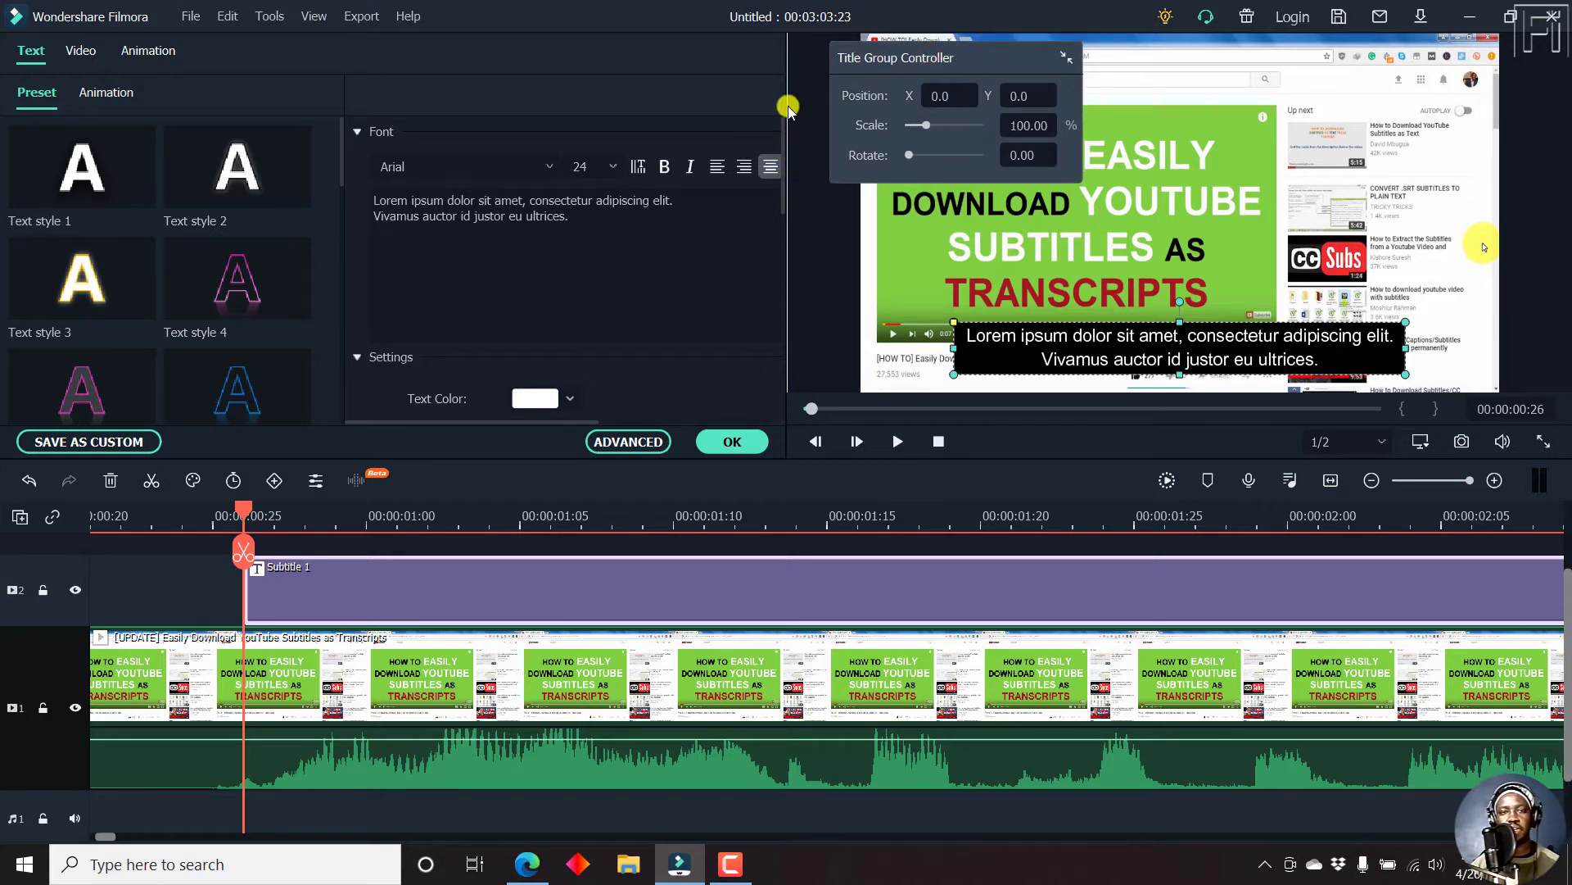
drag(786, 109, 960, 153)
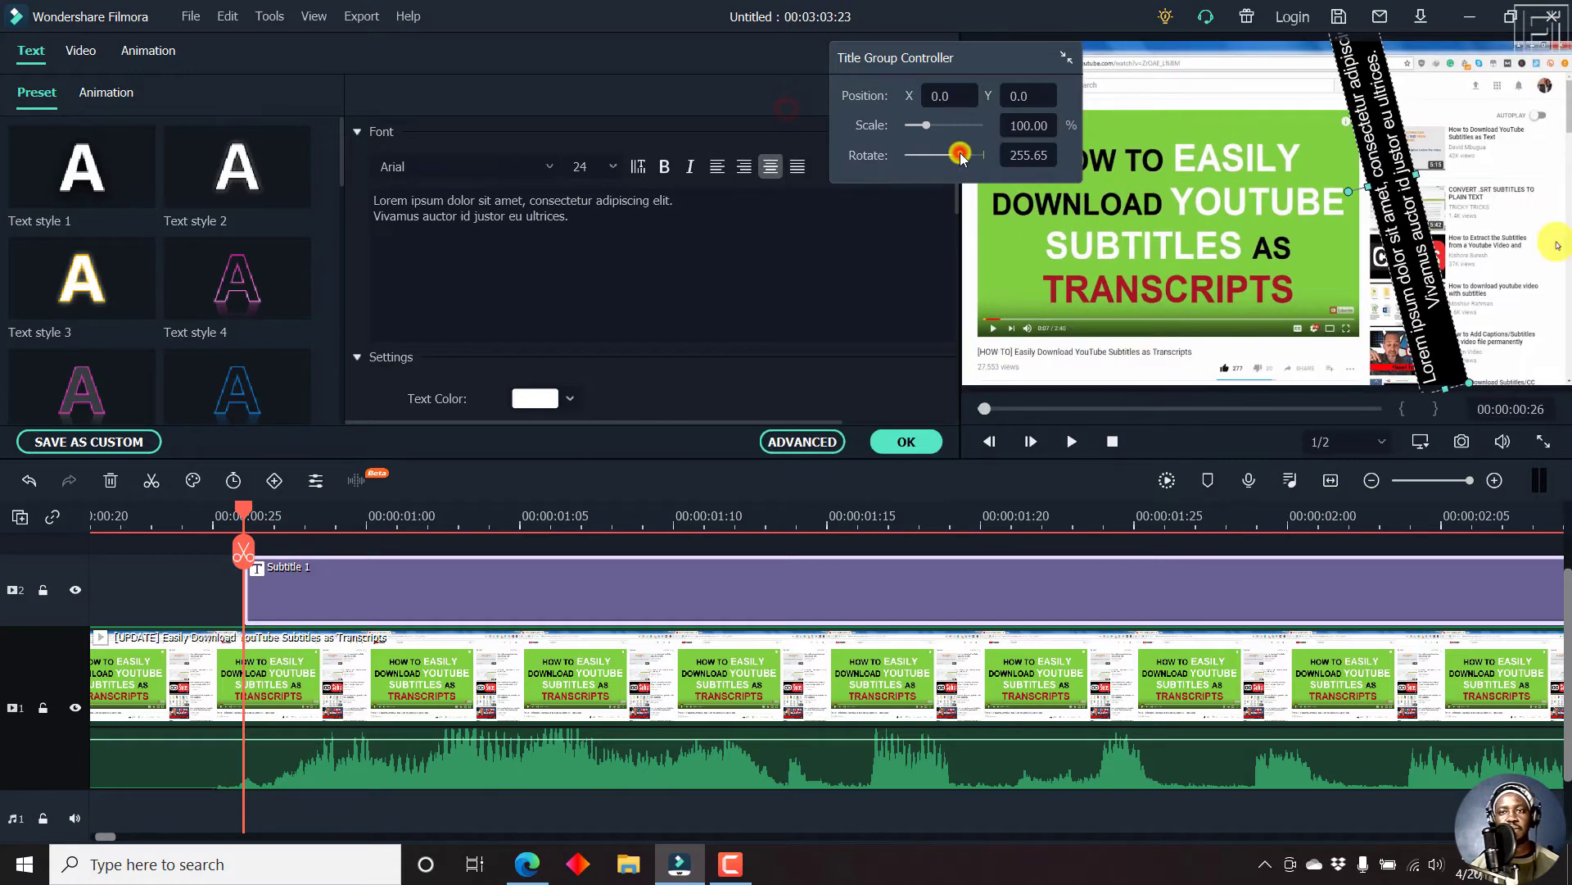
Trial-move the rotated subtitle box, then undo back to horizontal at the bottom with rotation 0.00.
drag(915, 55, 1073, 64)
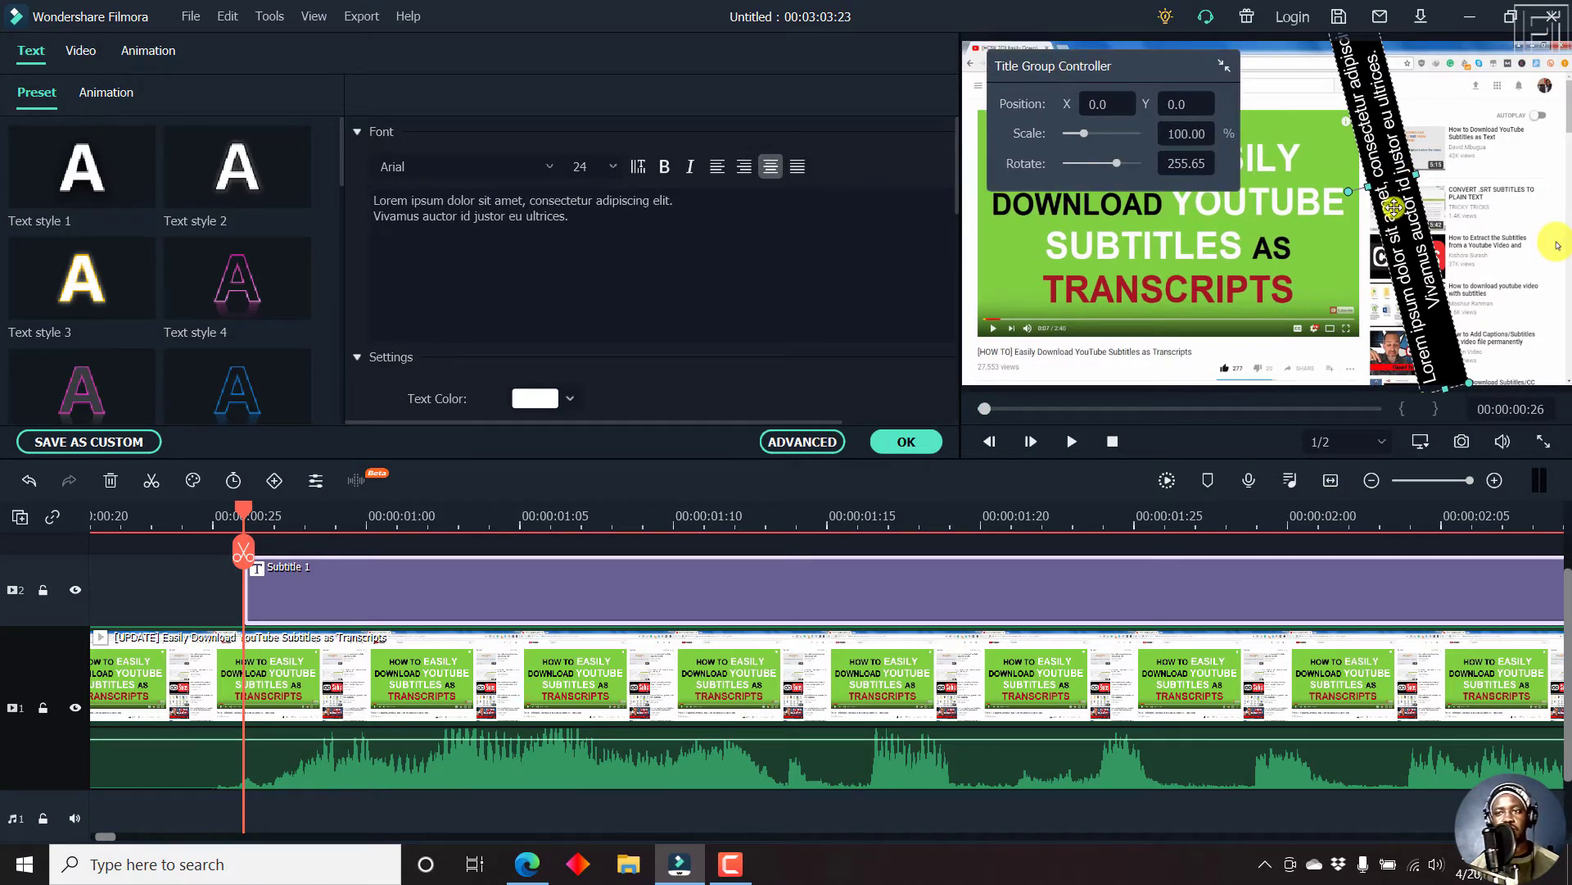
drag(1405, 203, 1353, 249)
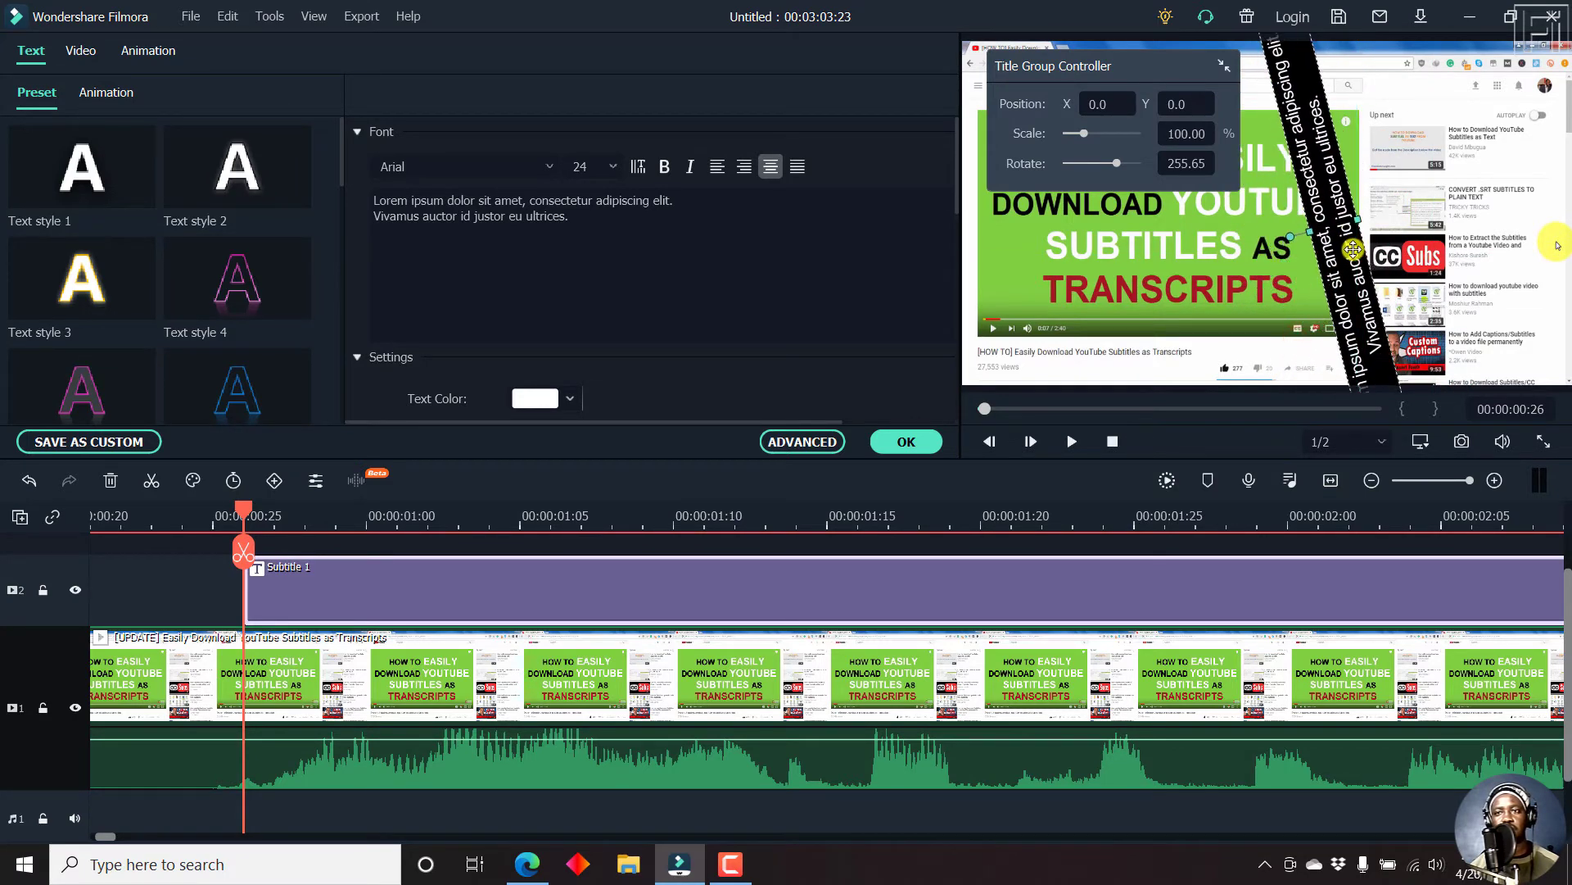
key(ctrl+z)
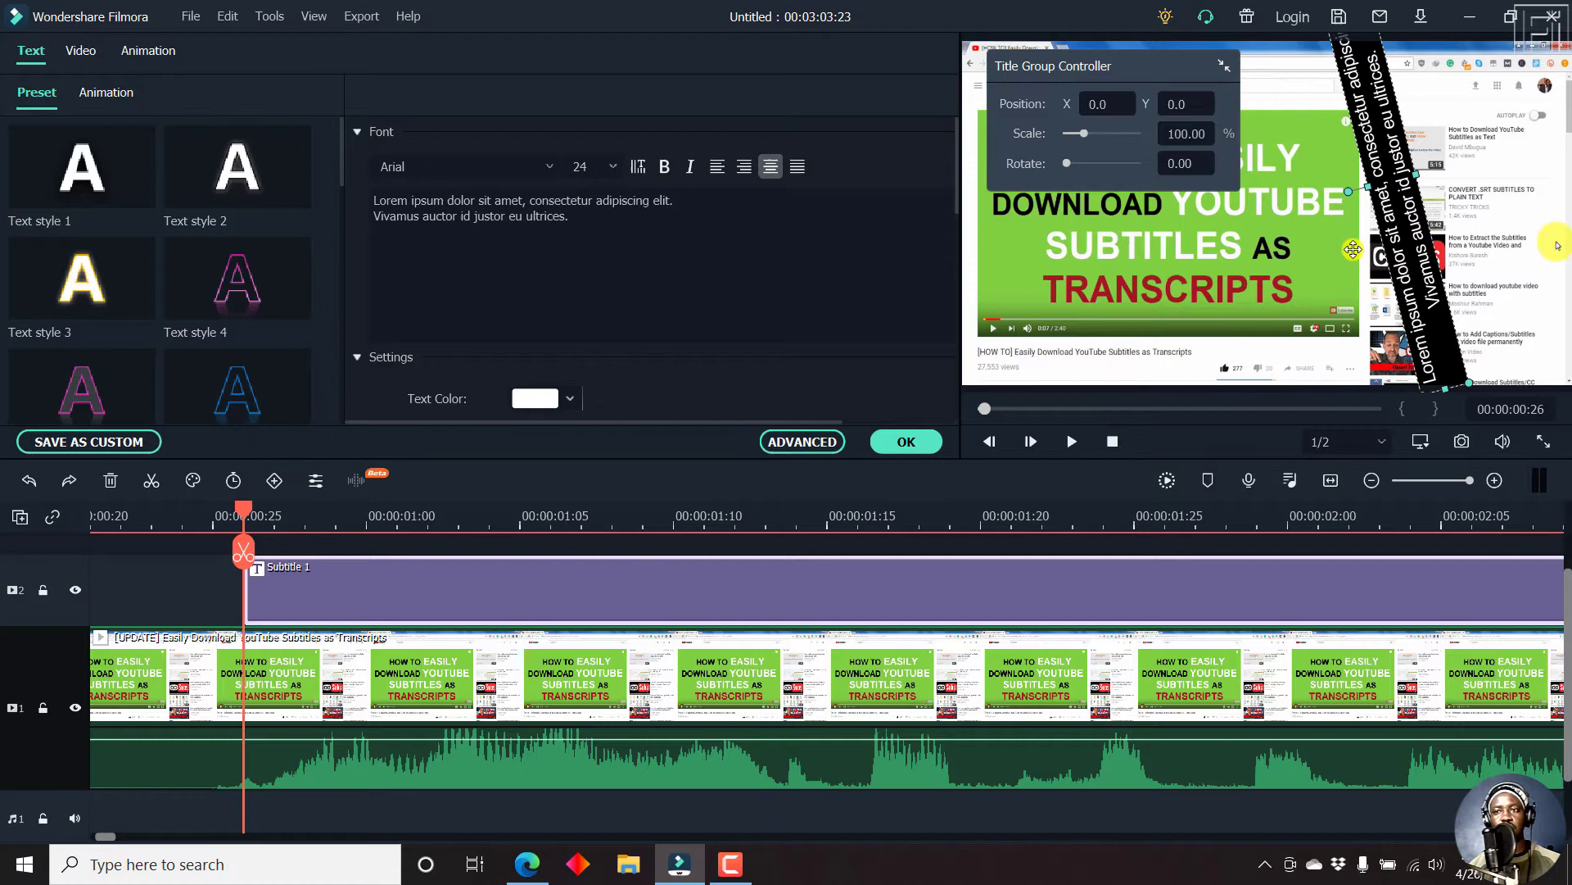
key(ctrl+z)
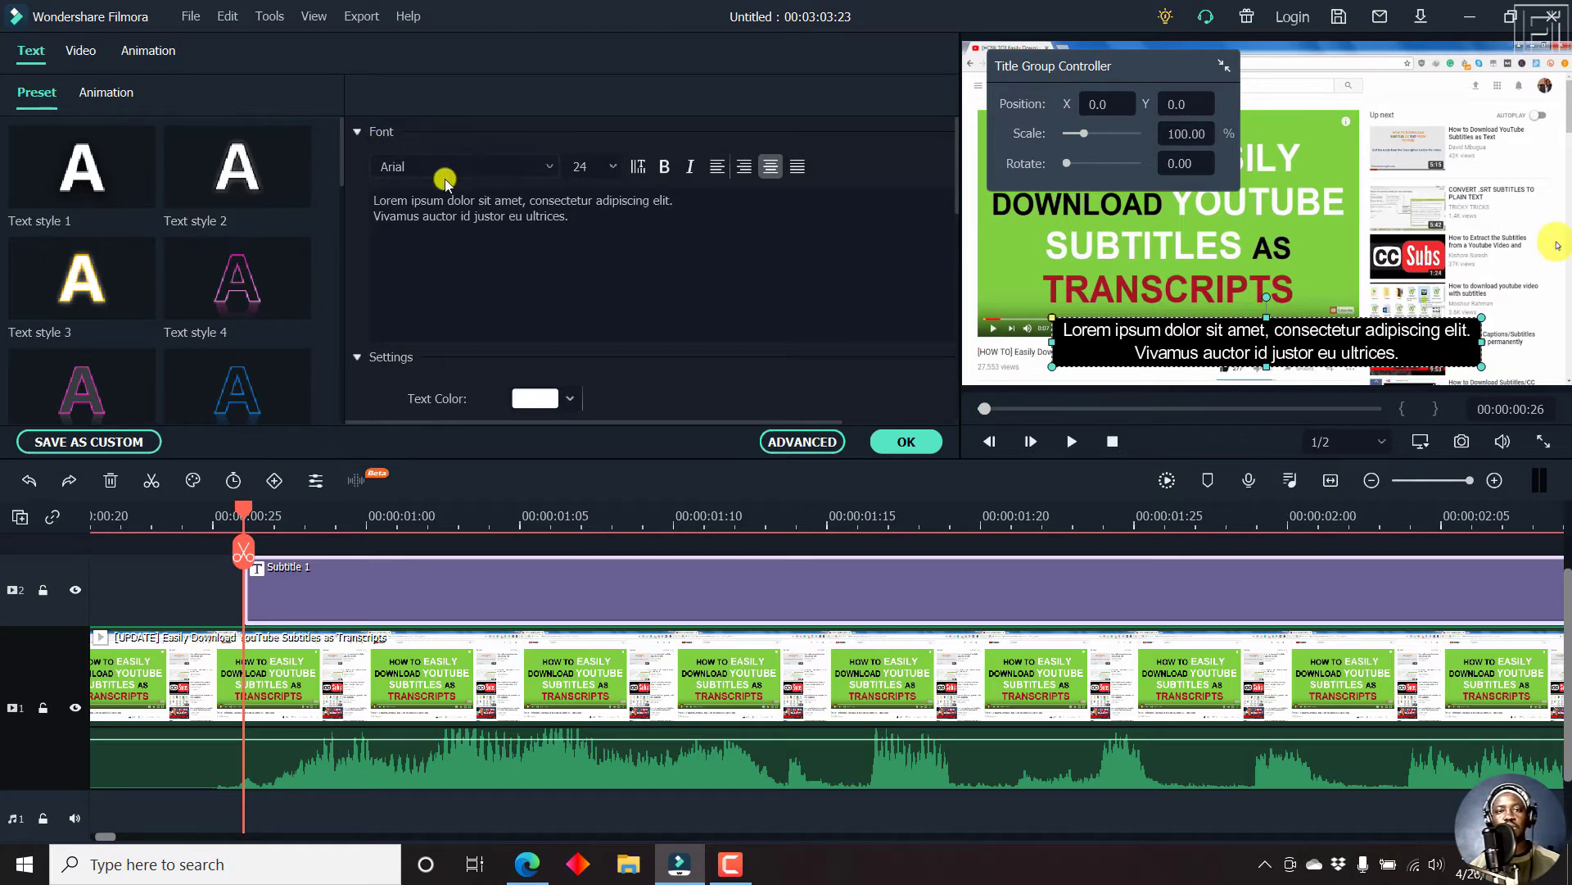
Keep Arial, try left, justify and right alignment, then settle on centred text.
click(554, 167)
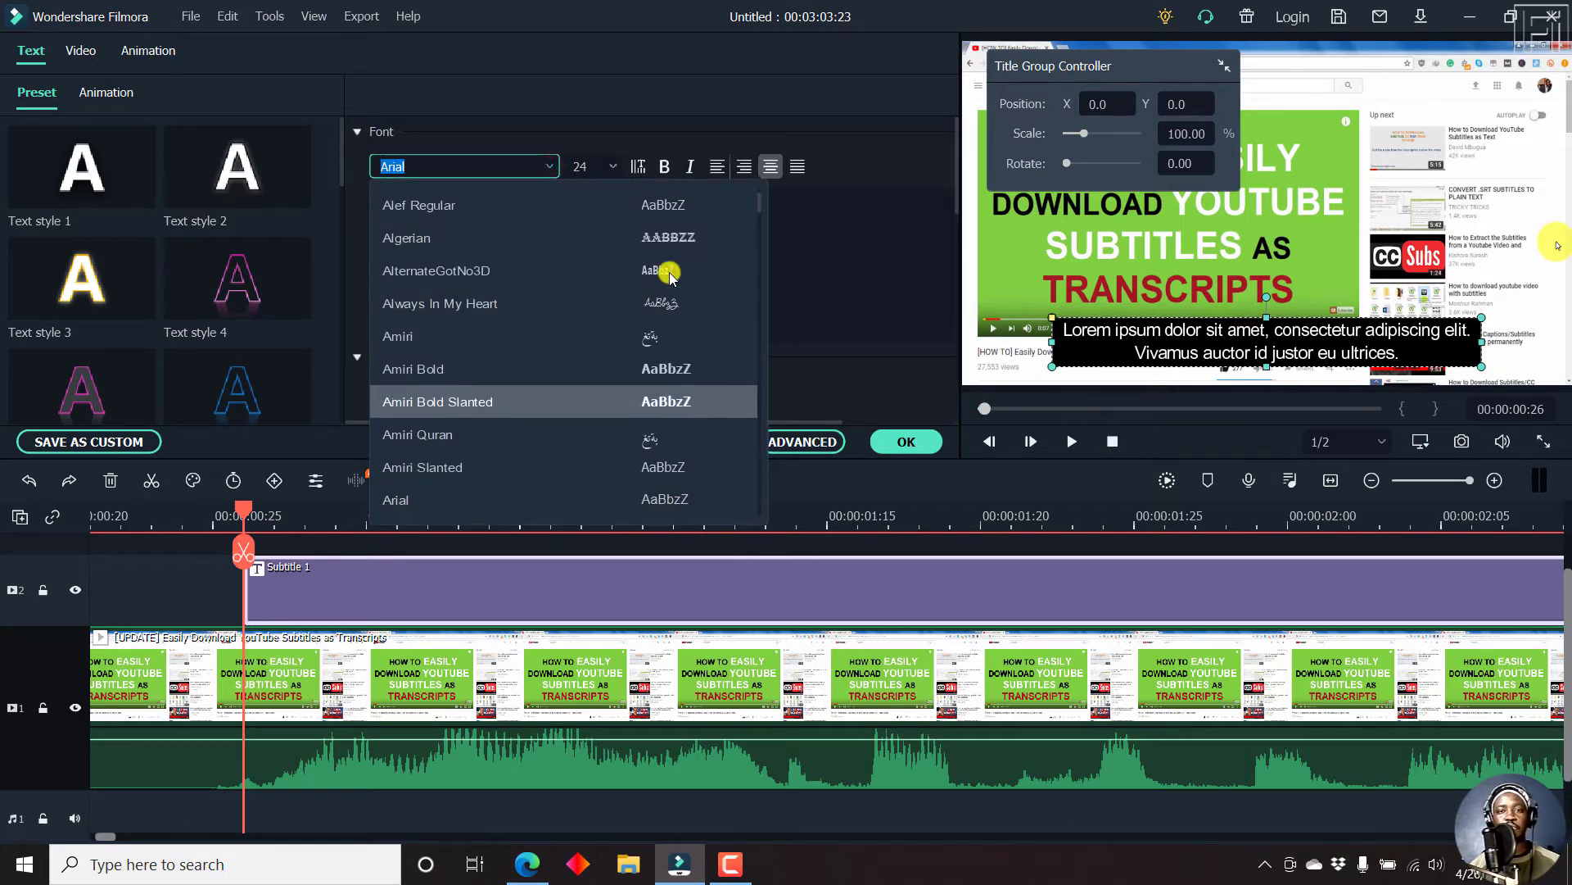
click(666, 91)
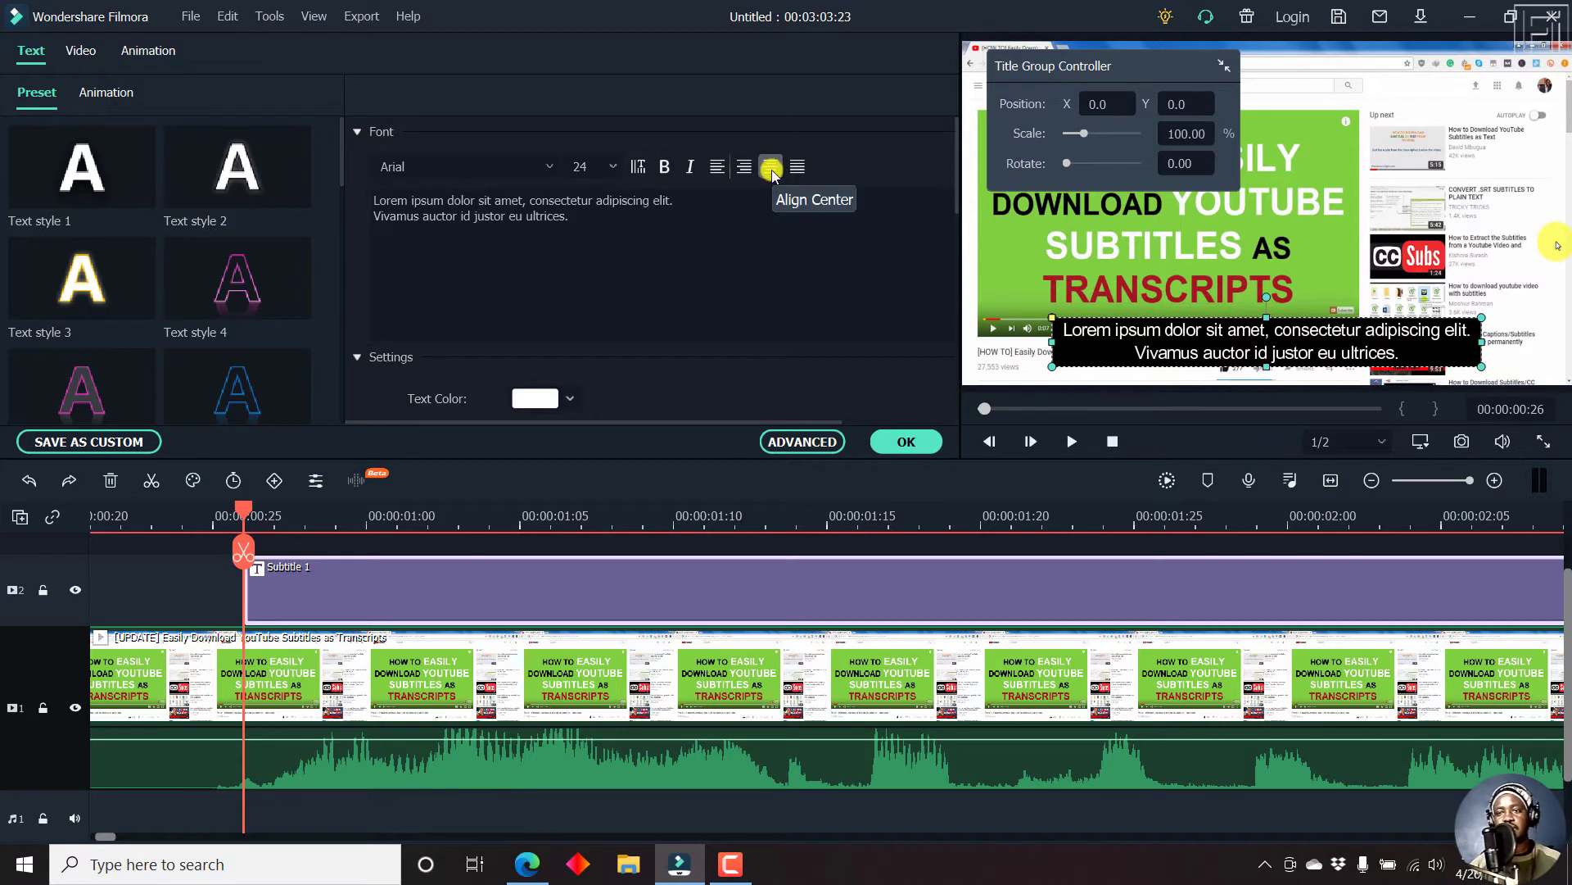
click(719, 168)
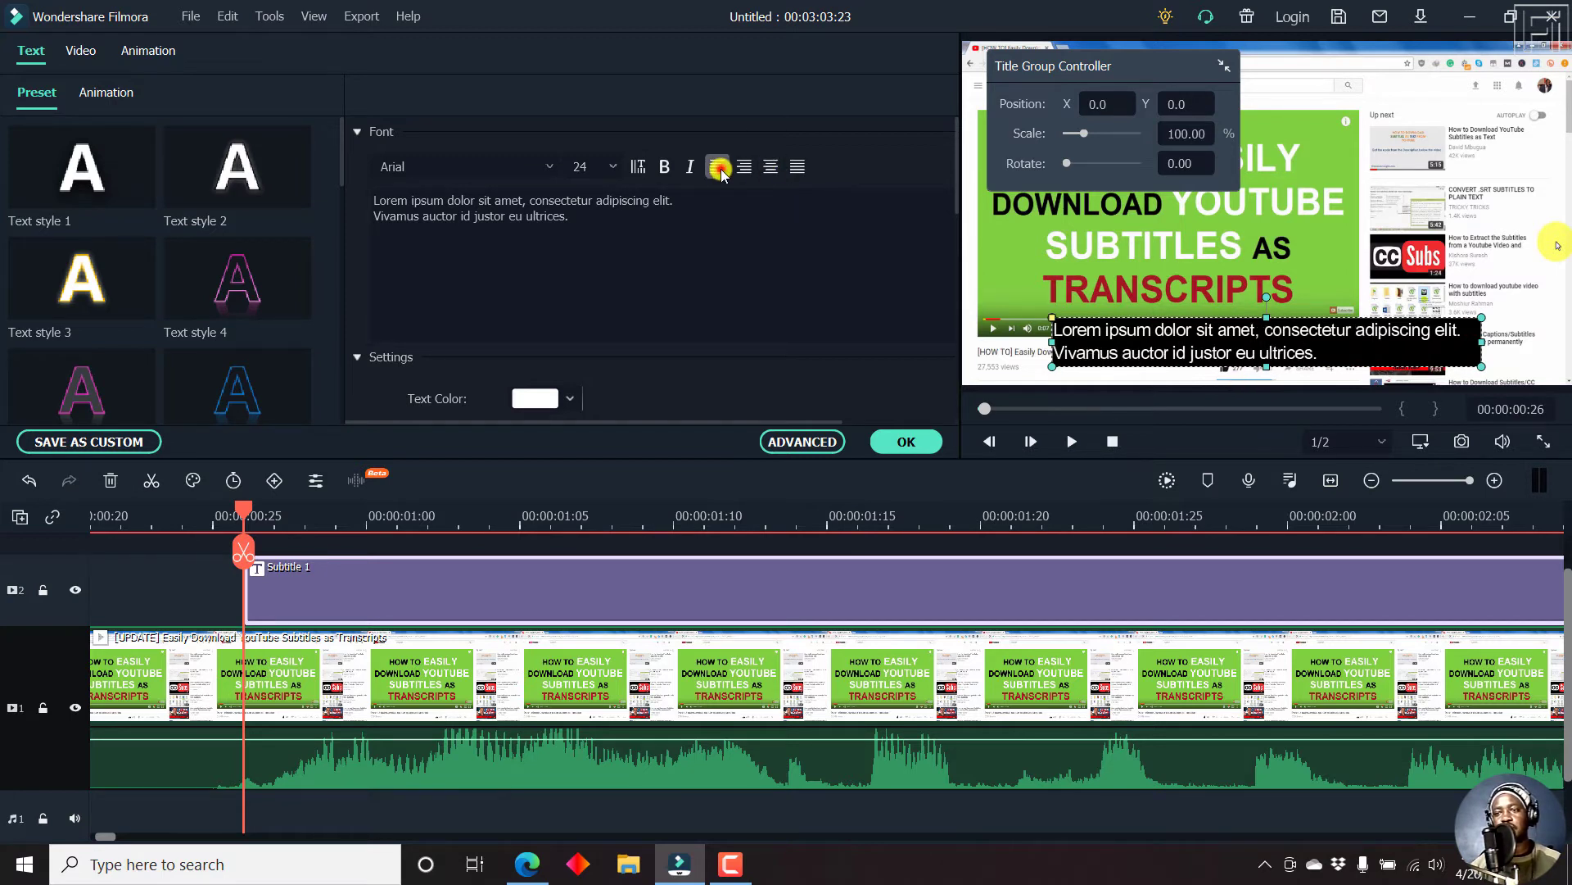
click(797, 166)
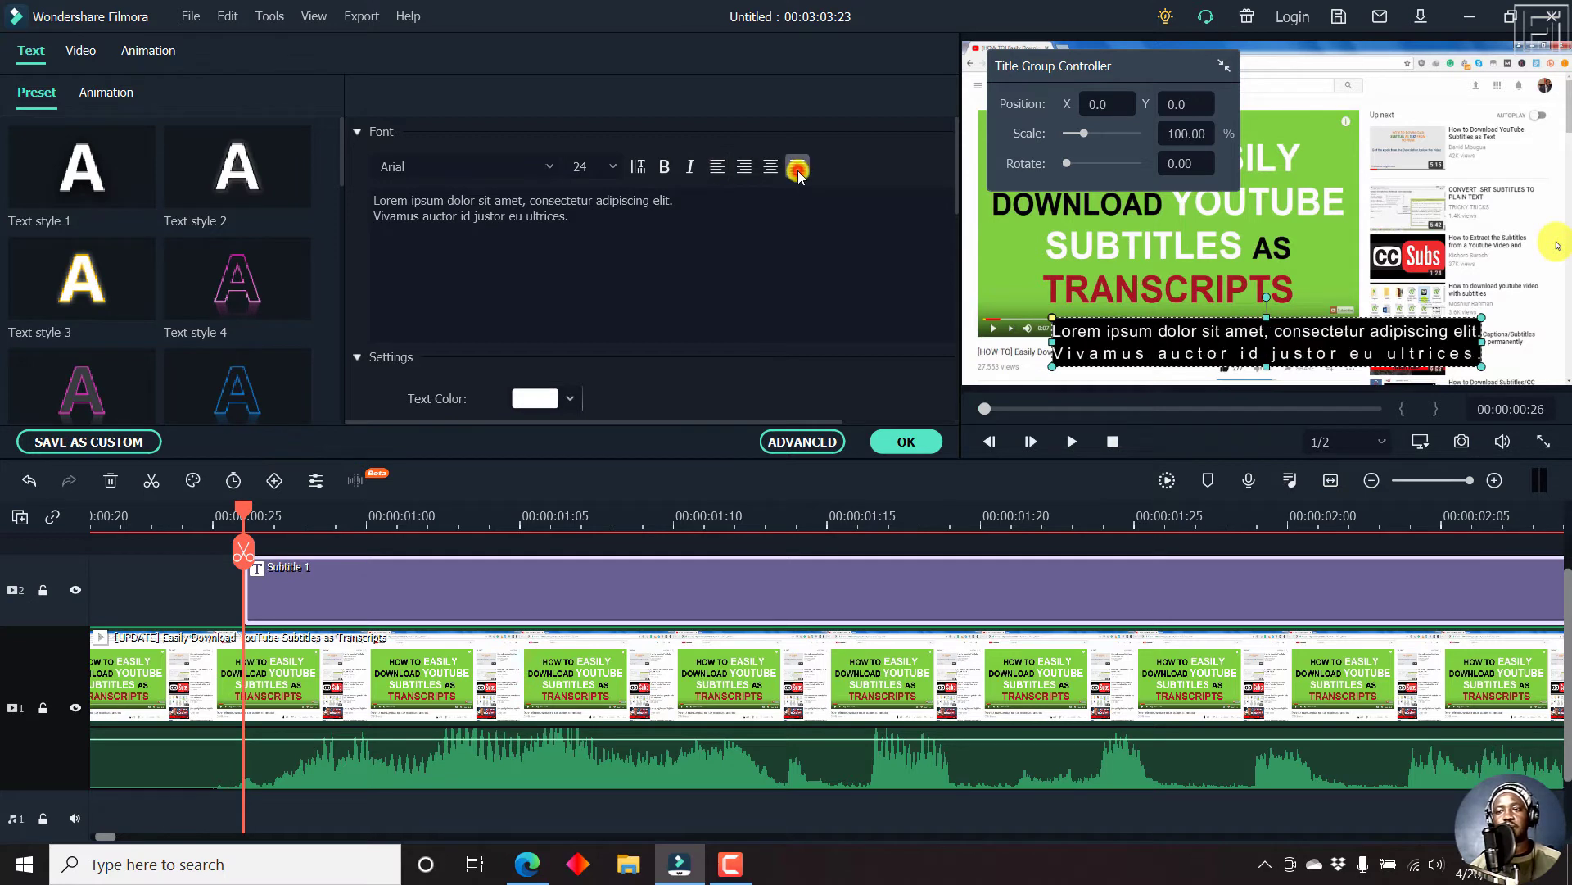
click(747, 167)
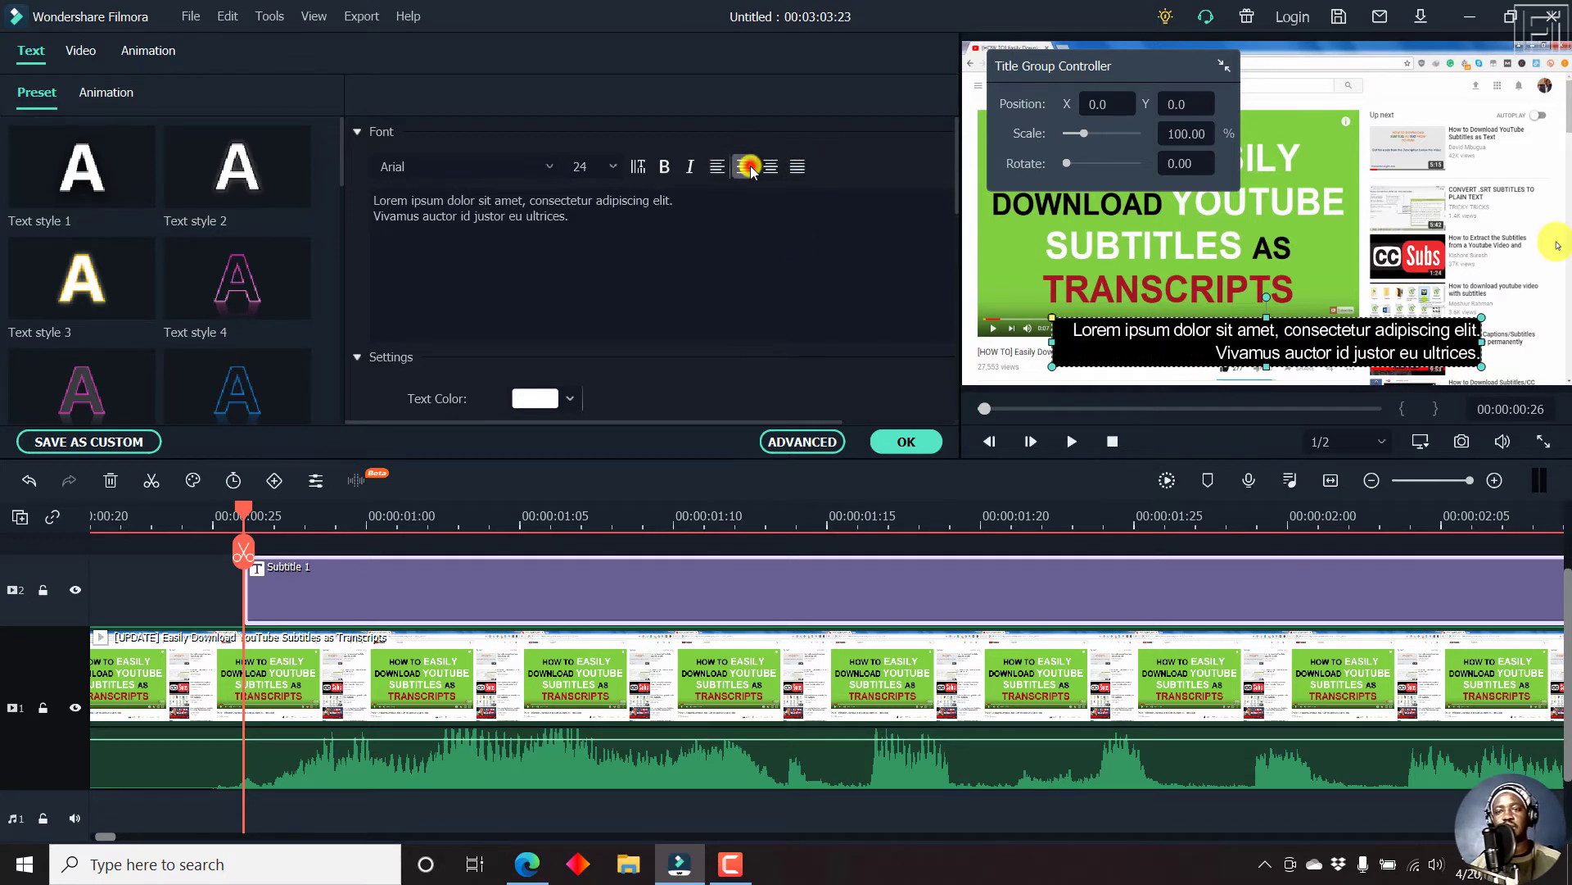
click(774, 167)
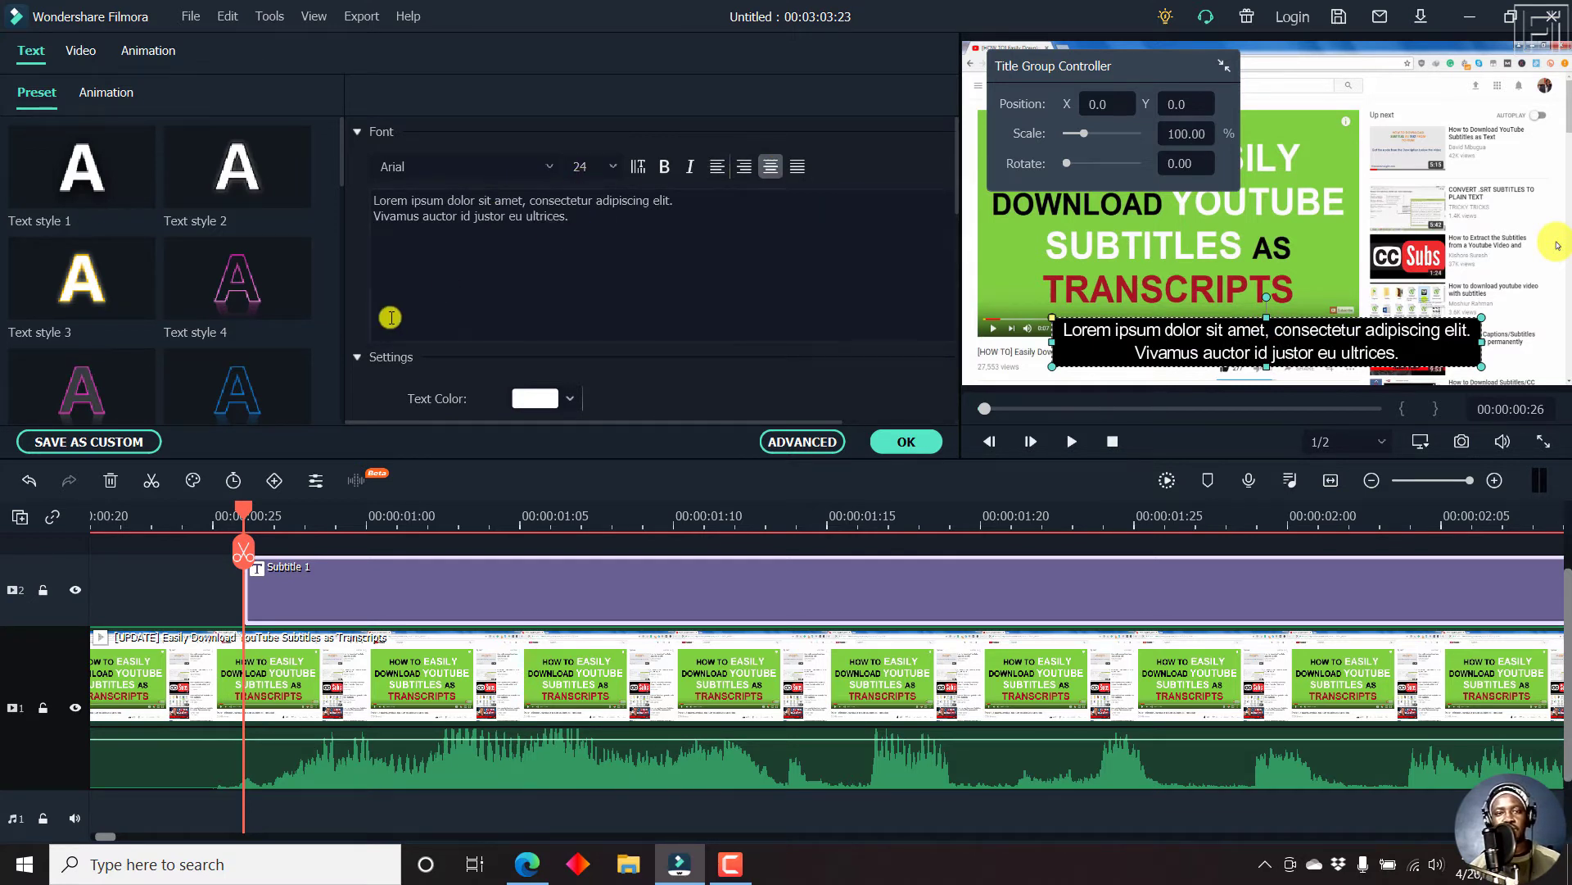
click(357, 132)
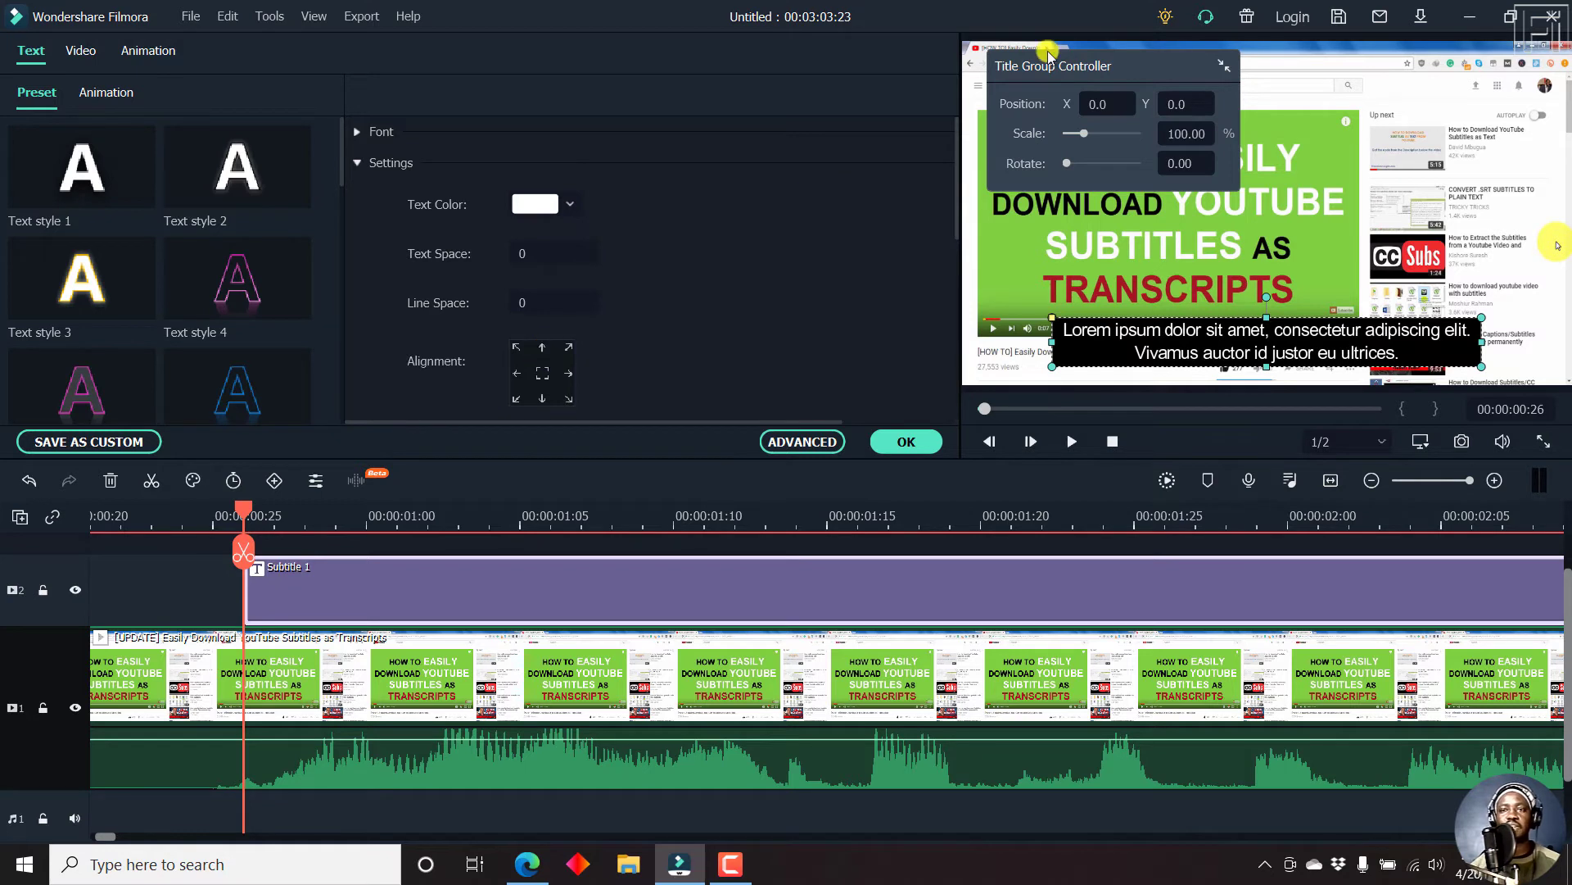
Move the subtitle box to the top, back to bottom centre, then nudge it slightly.
click(542, 349)
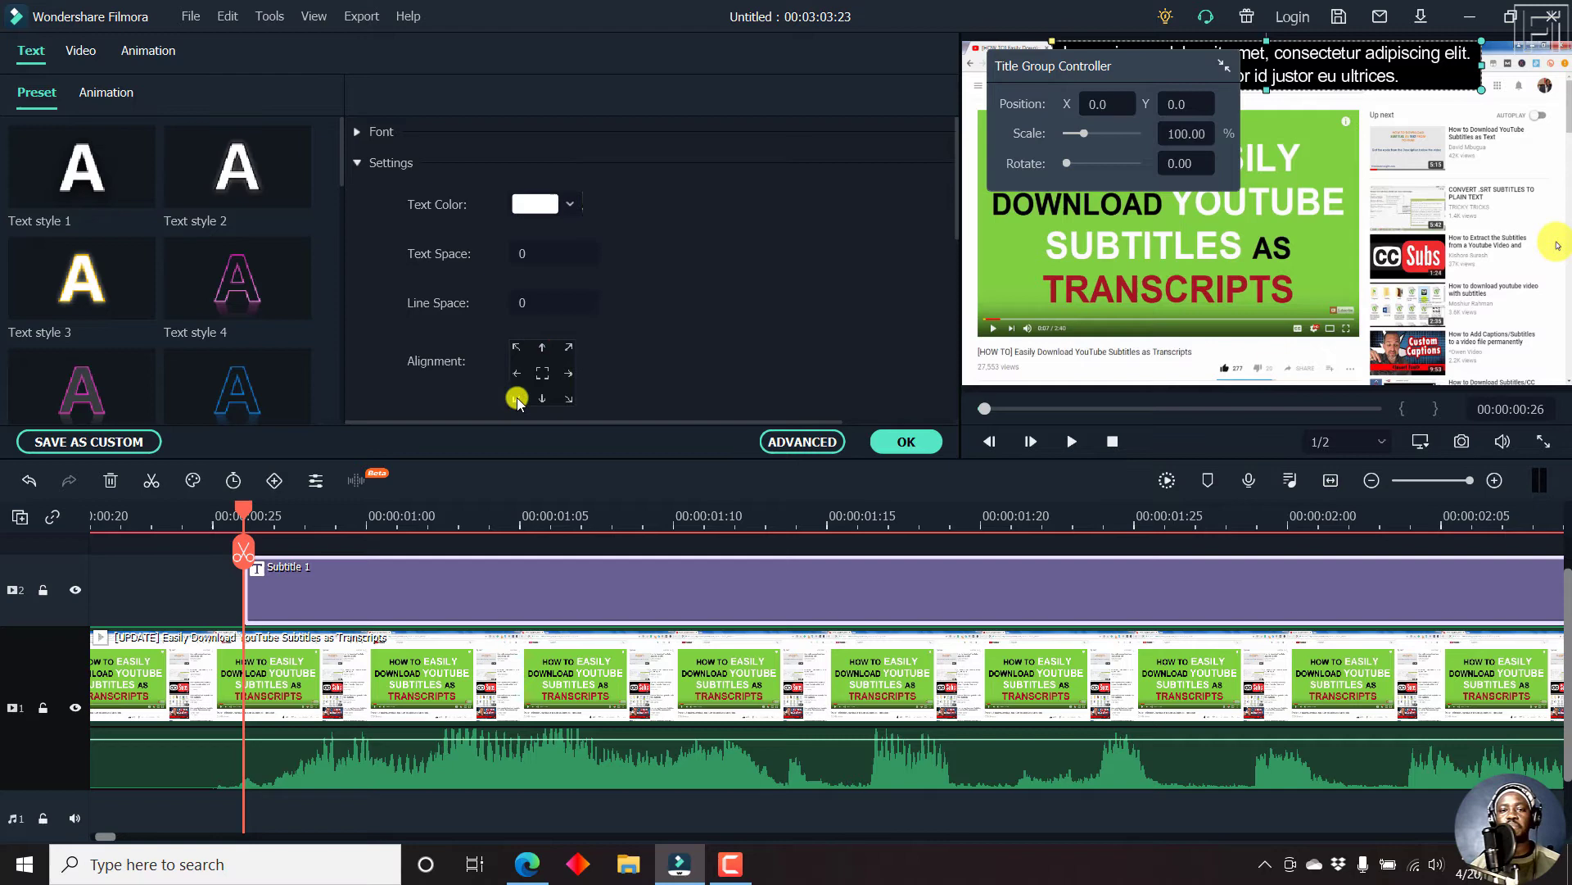
click(544, 399)
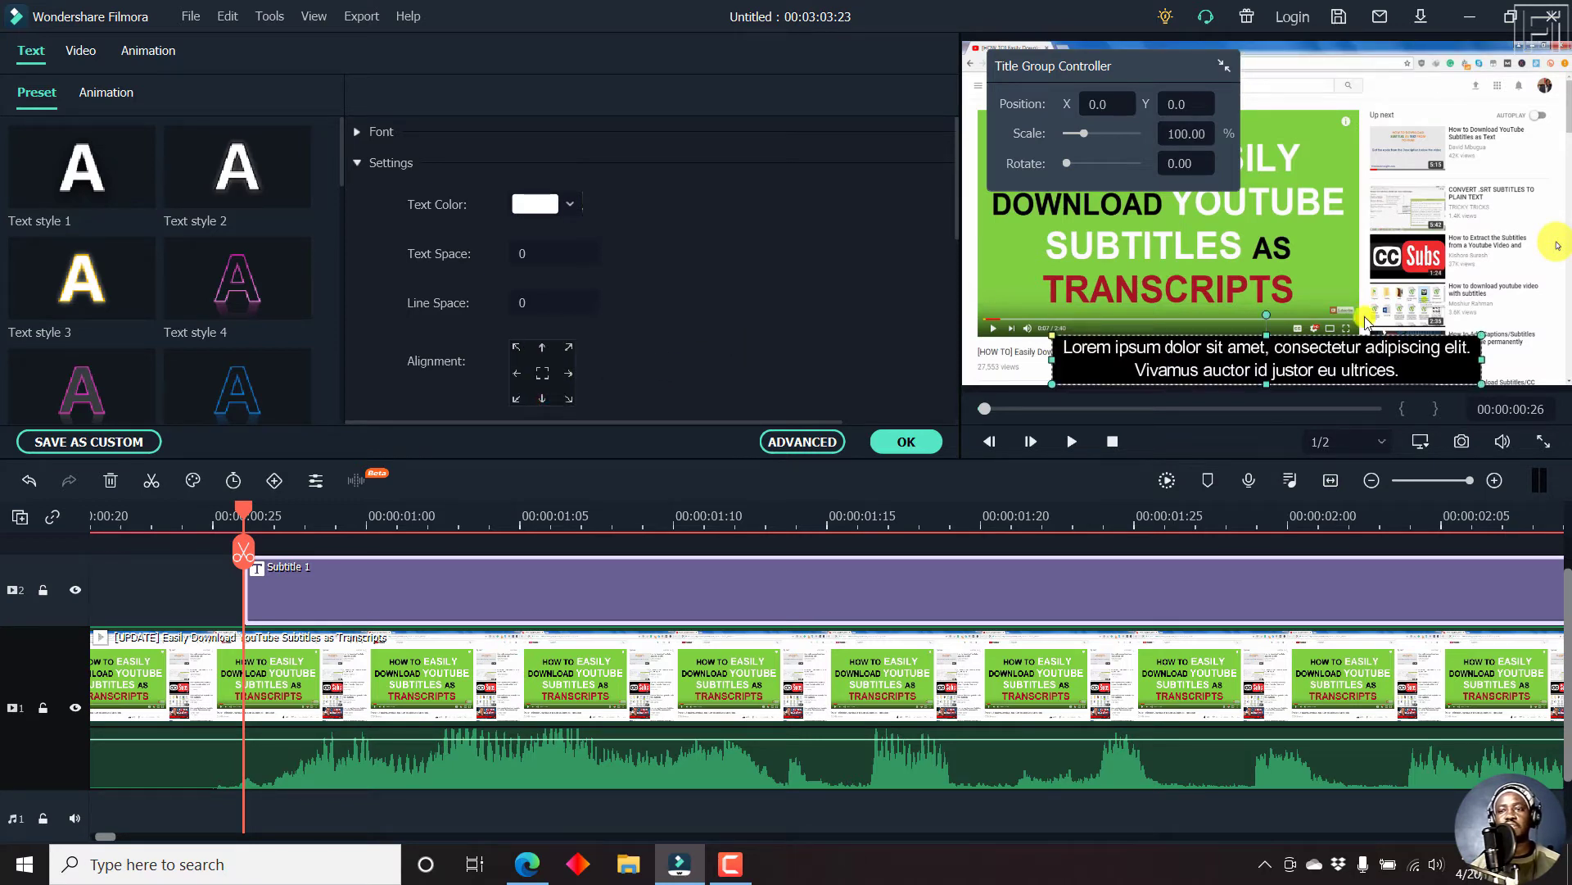
mouse_move(1255, 358)
mouse_down()
mouse_move(1259, 215)
mouse_move(1277, 353)
mouse_up()
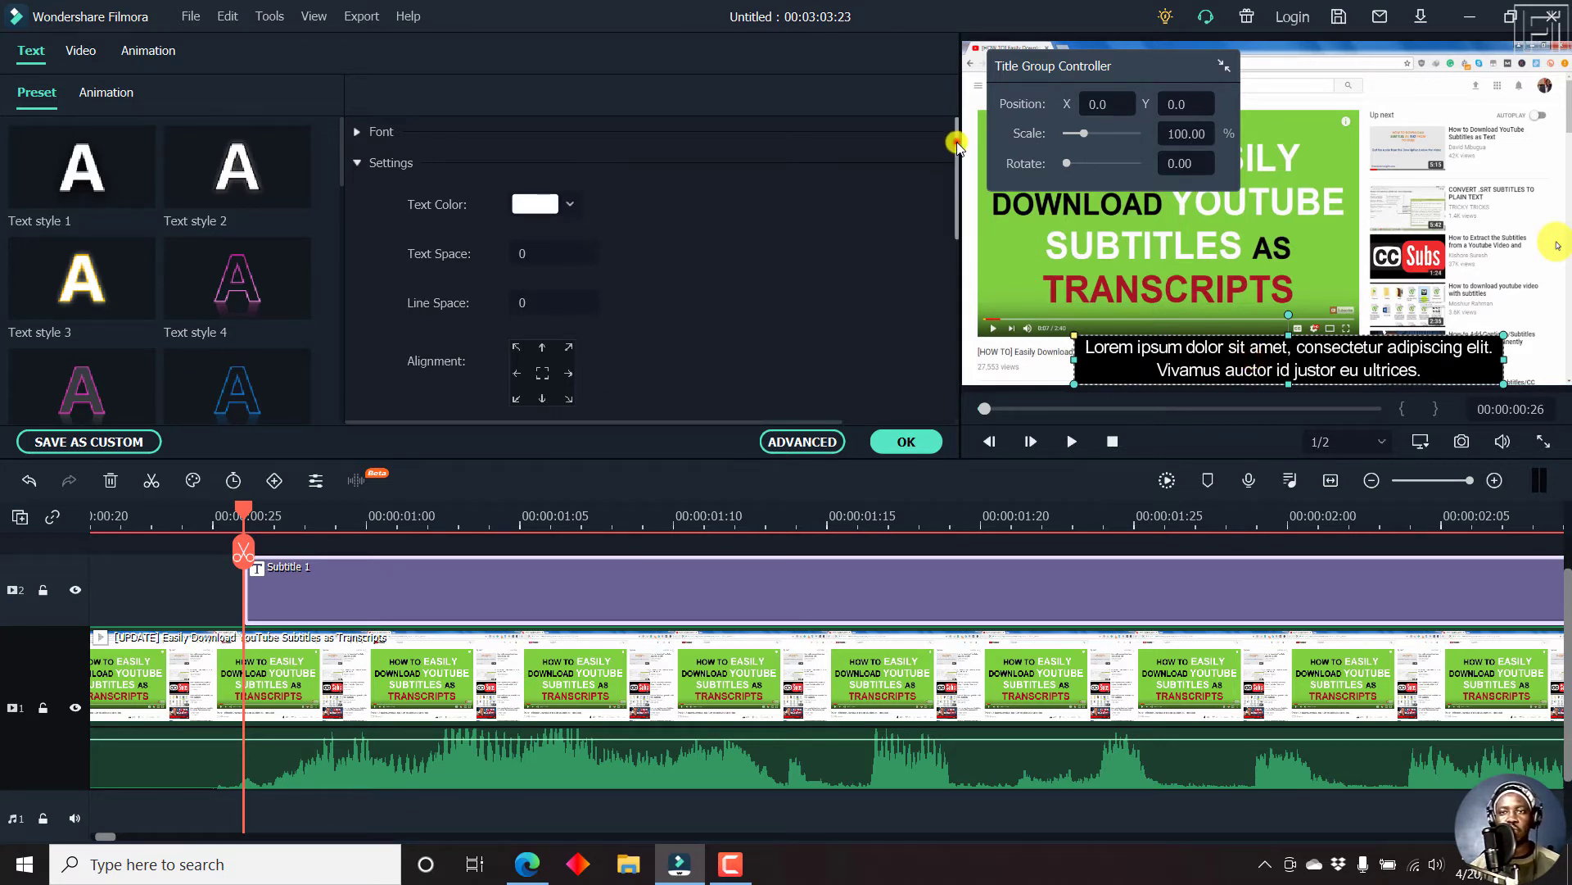
Try a larger Transform scale, then undo it back to 125.18.
drag(958, 143, 973, 266)
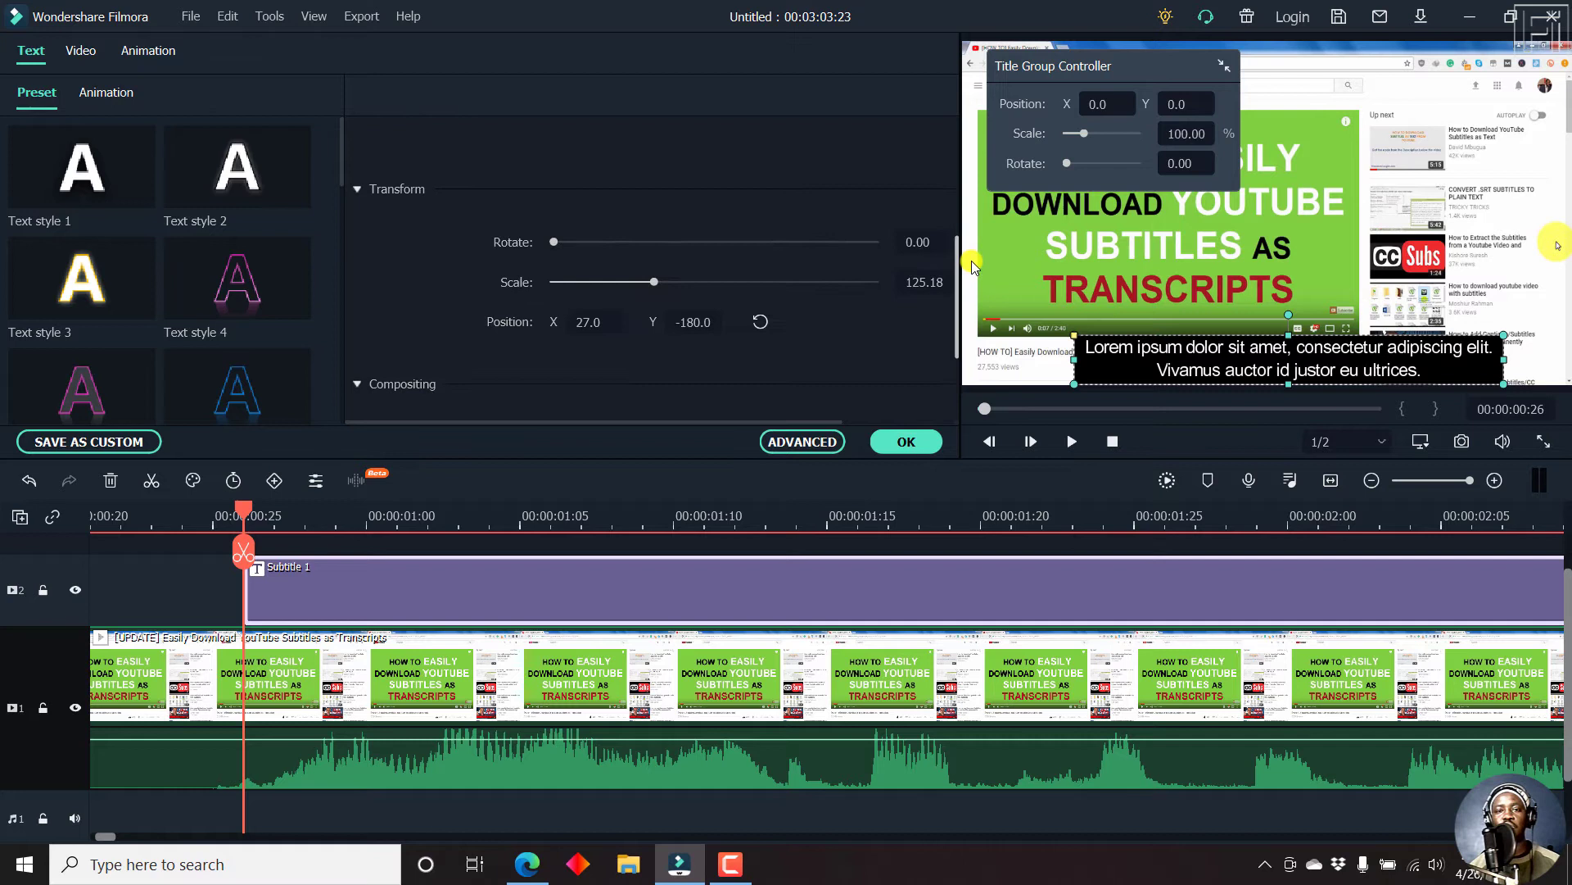
drag(650, 282, 606, 284)
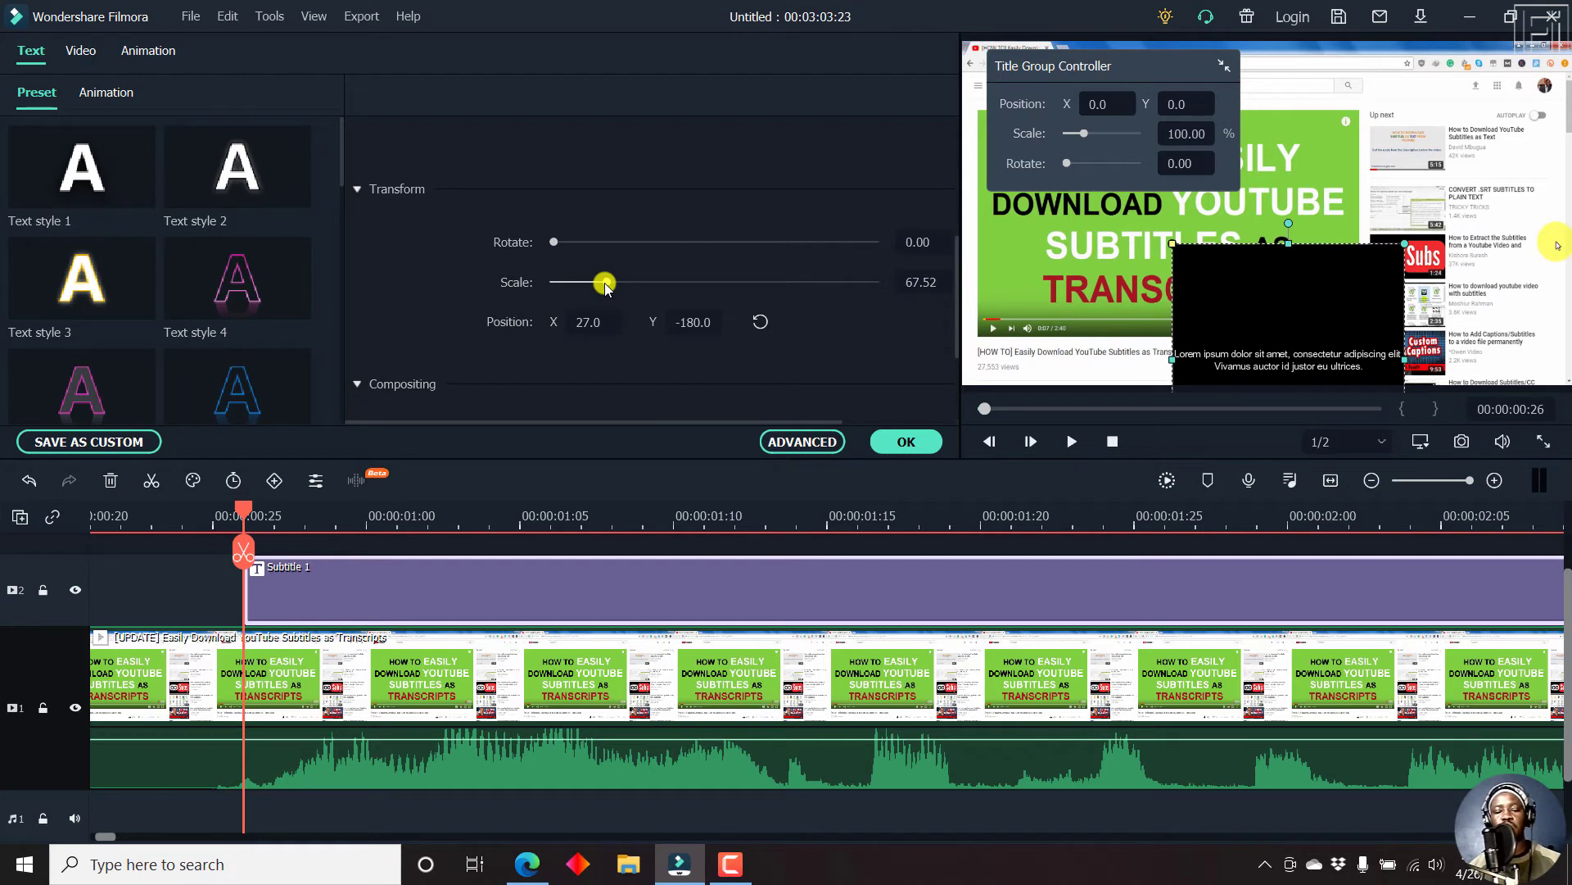
key(ctrl+z)
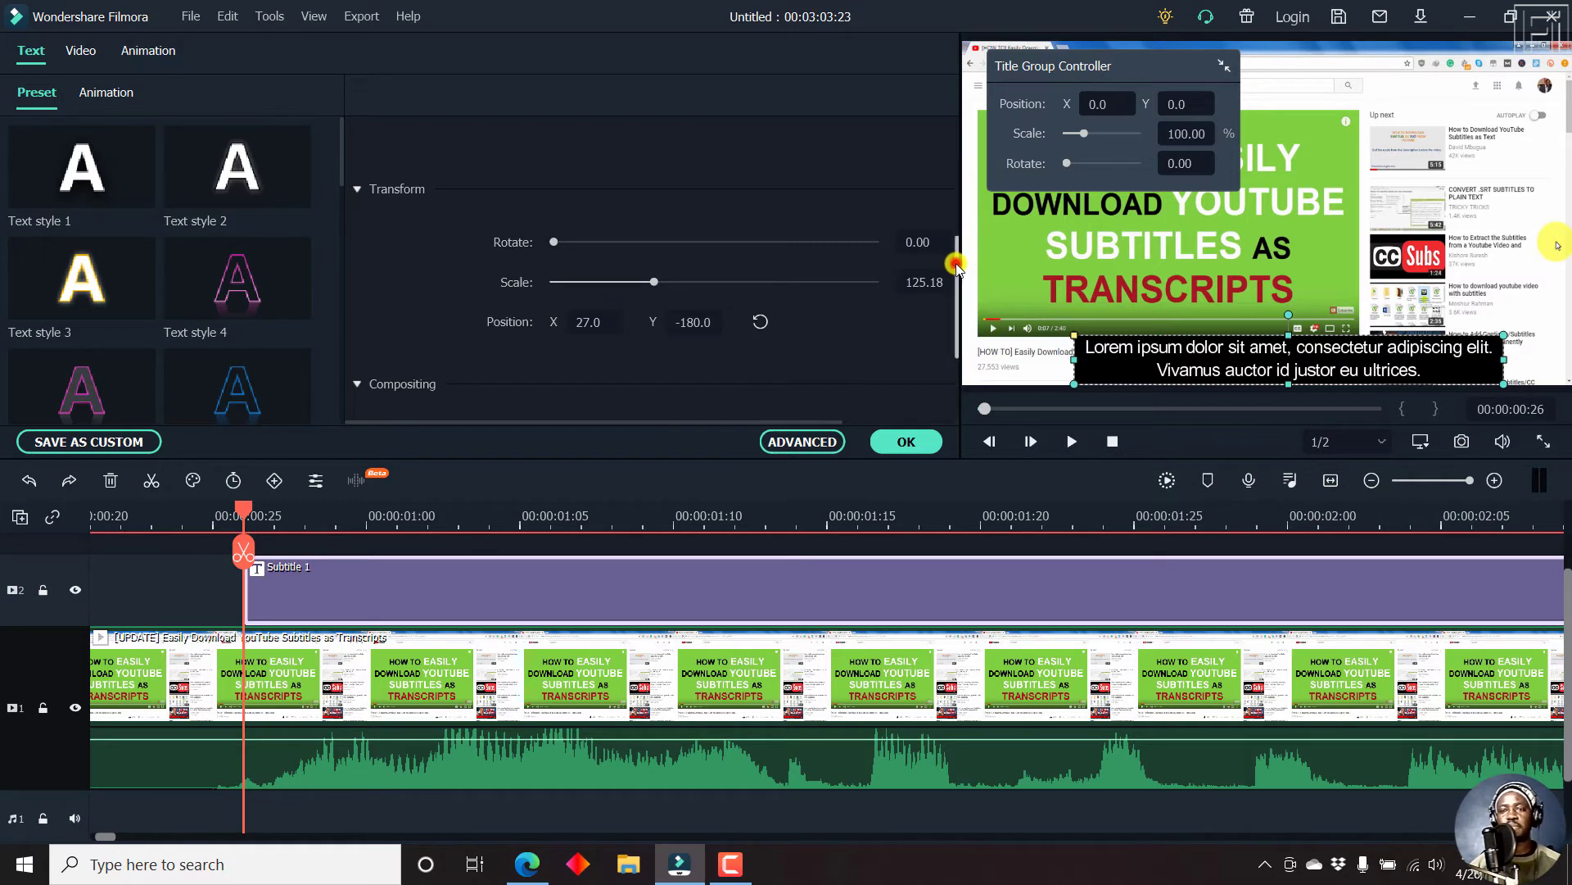
drag(956, 267, 952, 105)
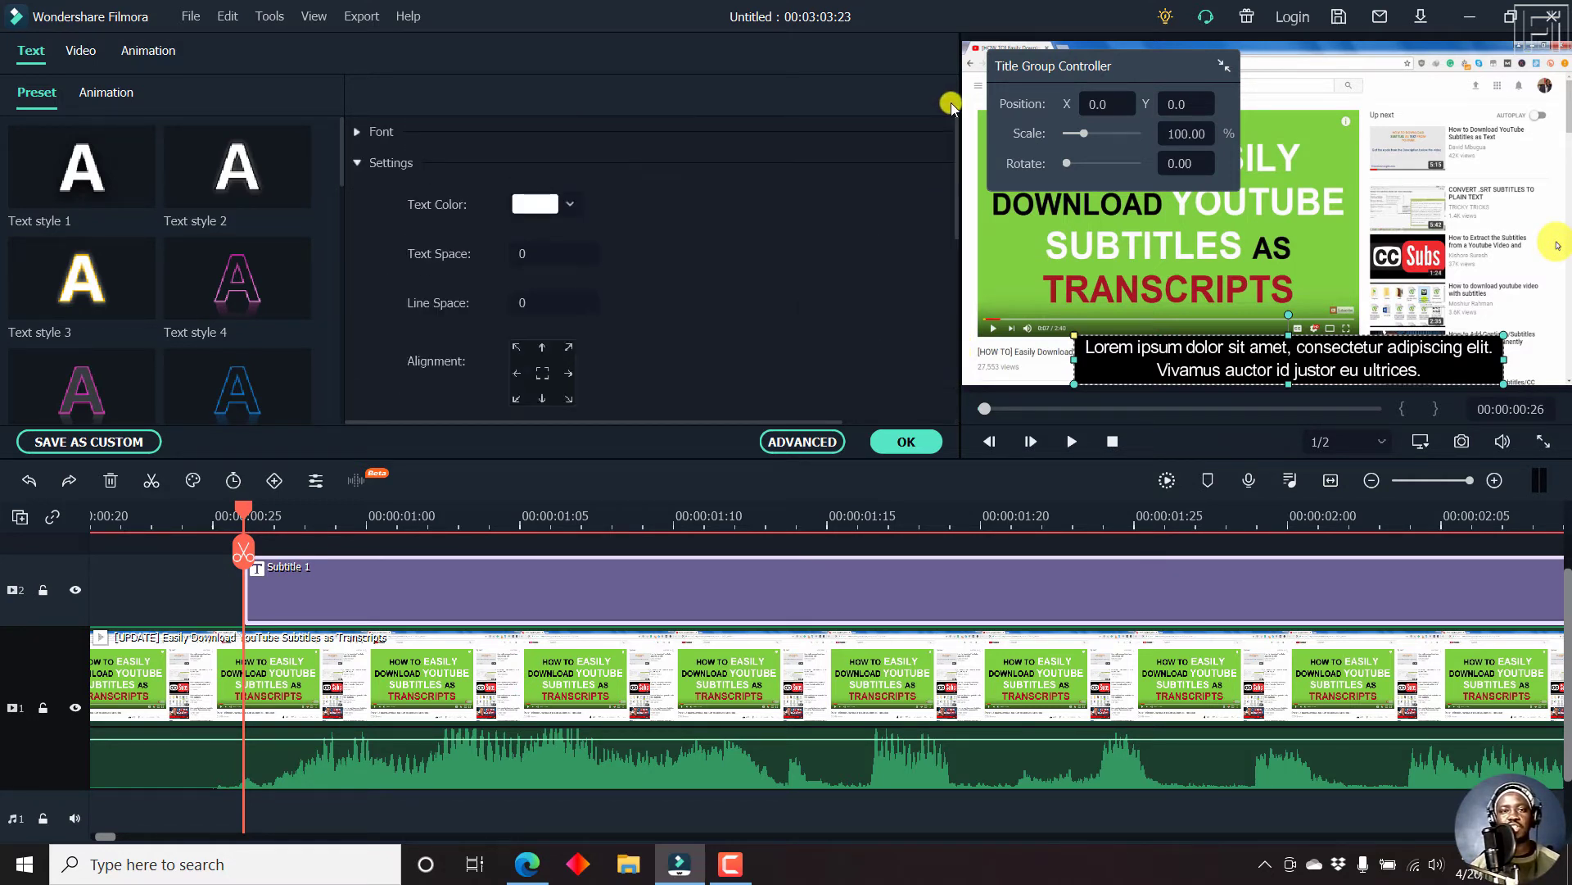
Collapse Settings, expand the Font options, and play the video to check the subtitle.
click(357, 166)
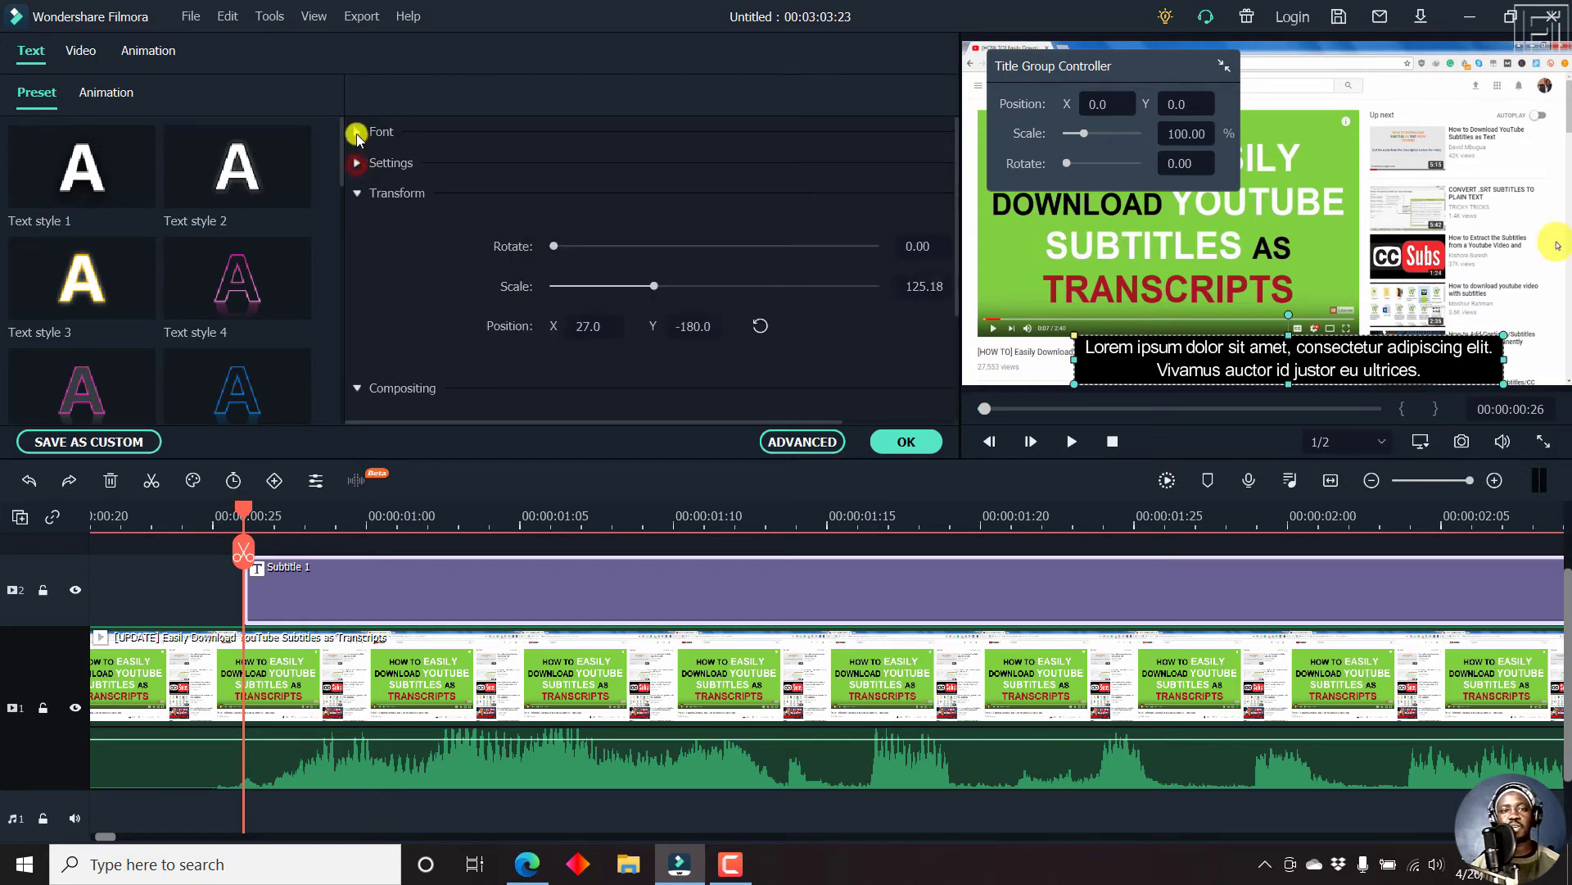
click(355, 132)
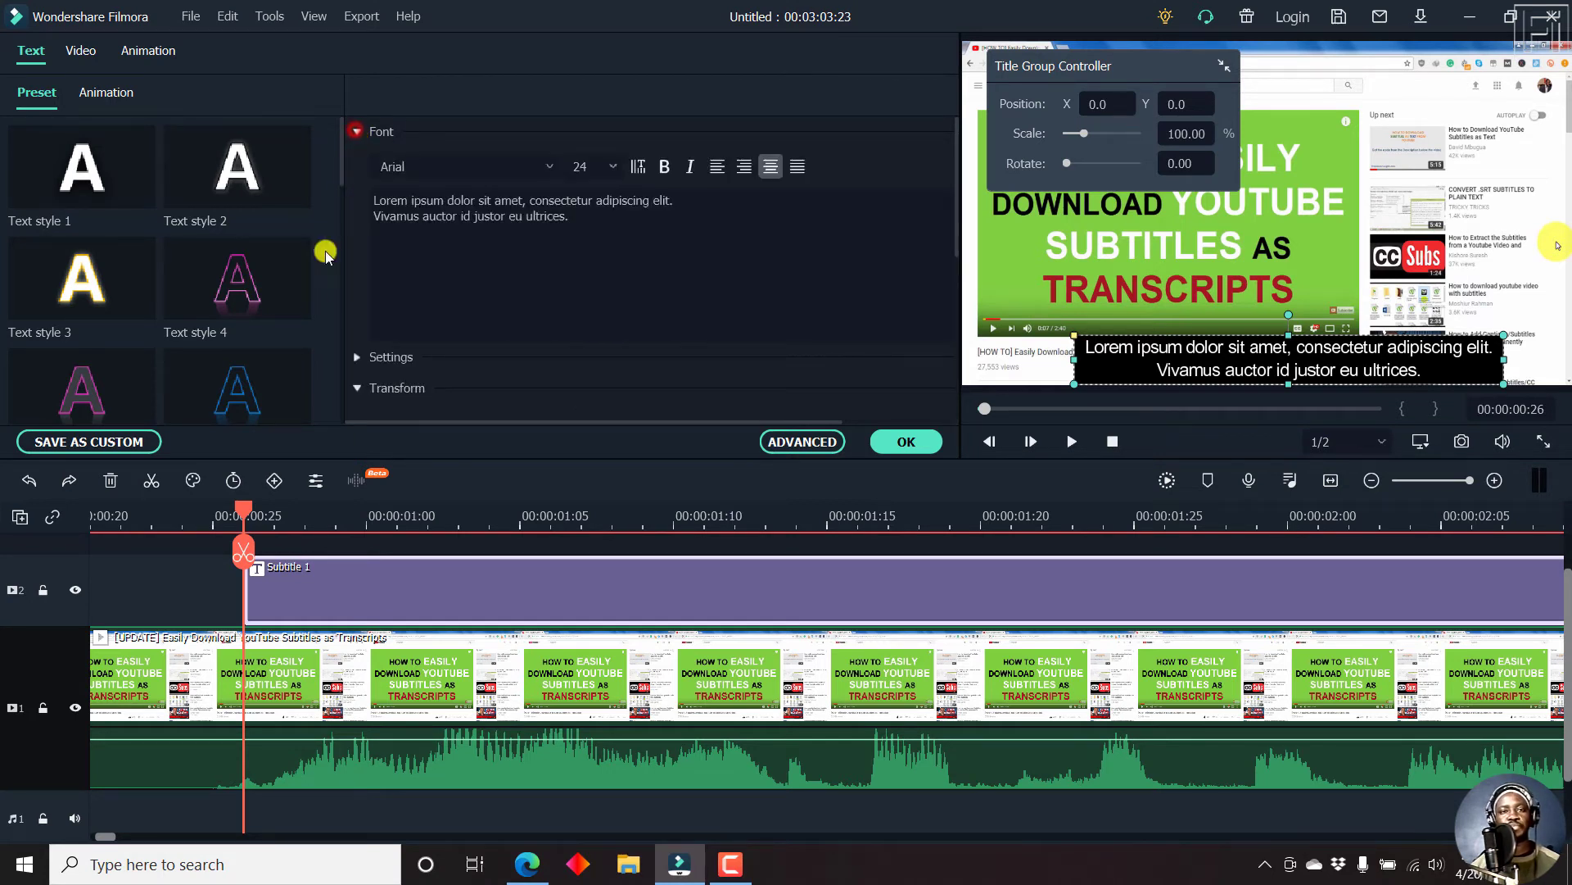
click(244, 512)
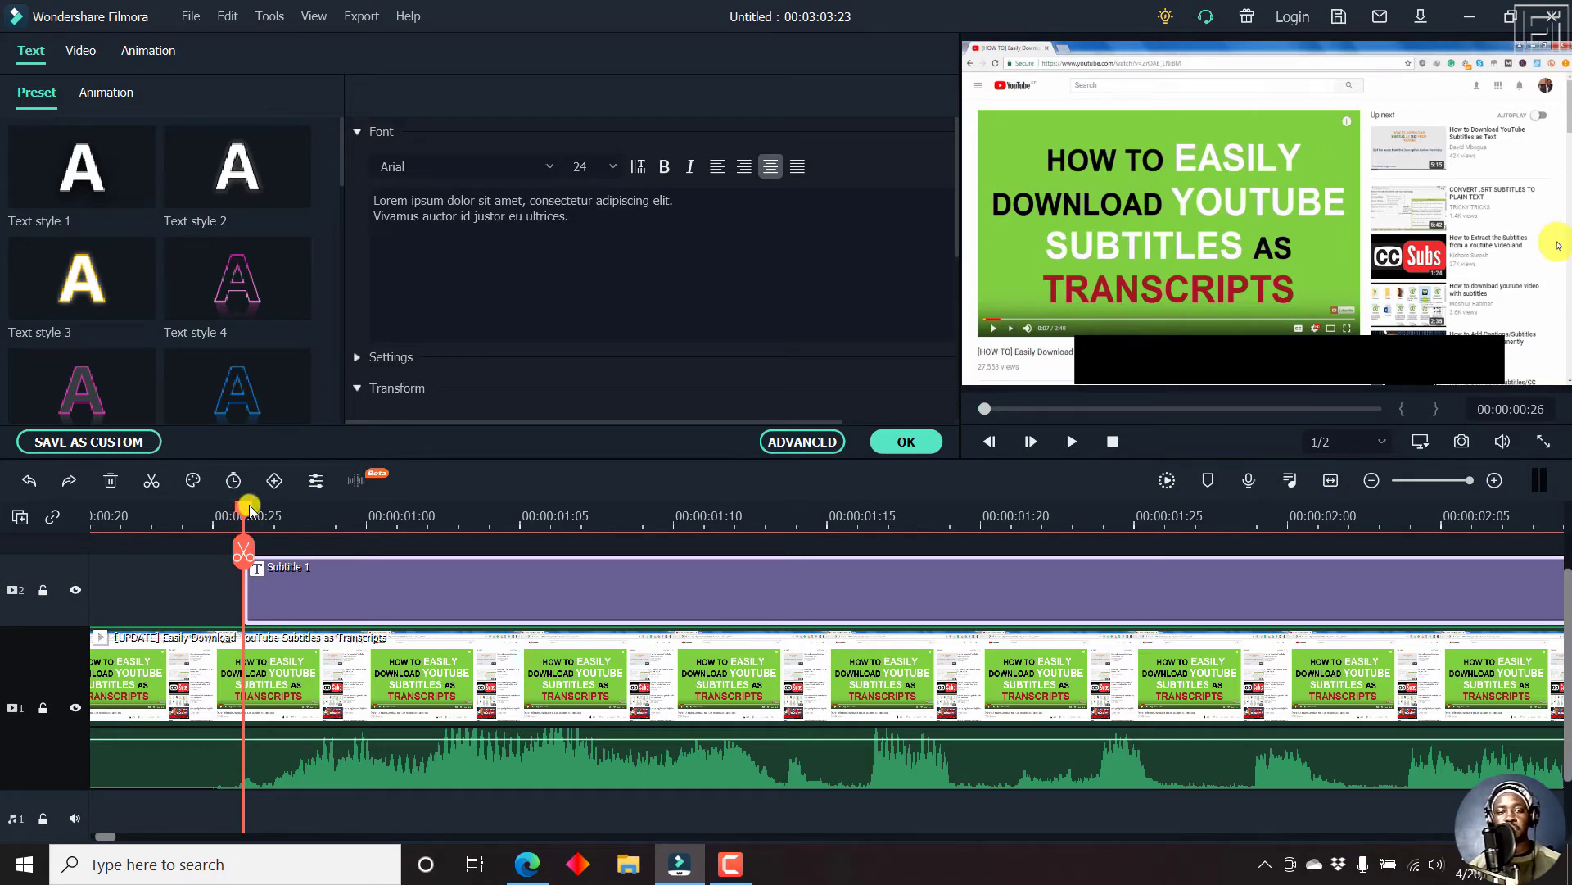
key(space)
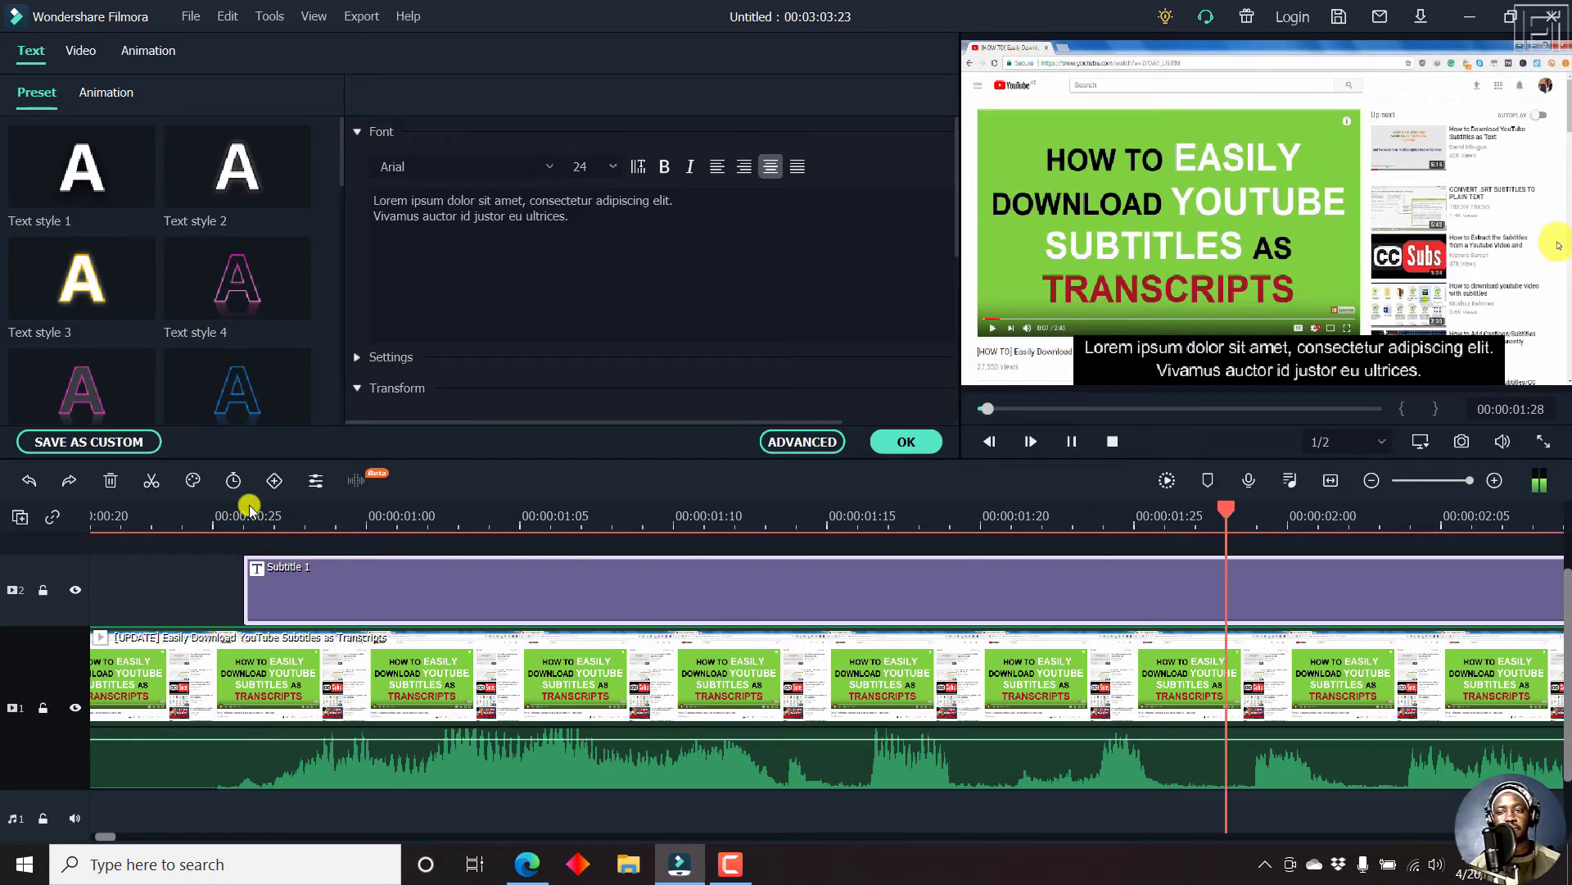
key(space)
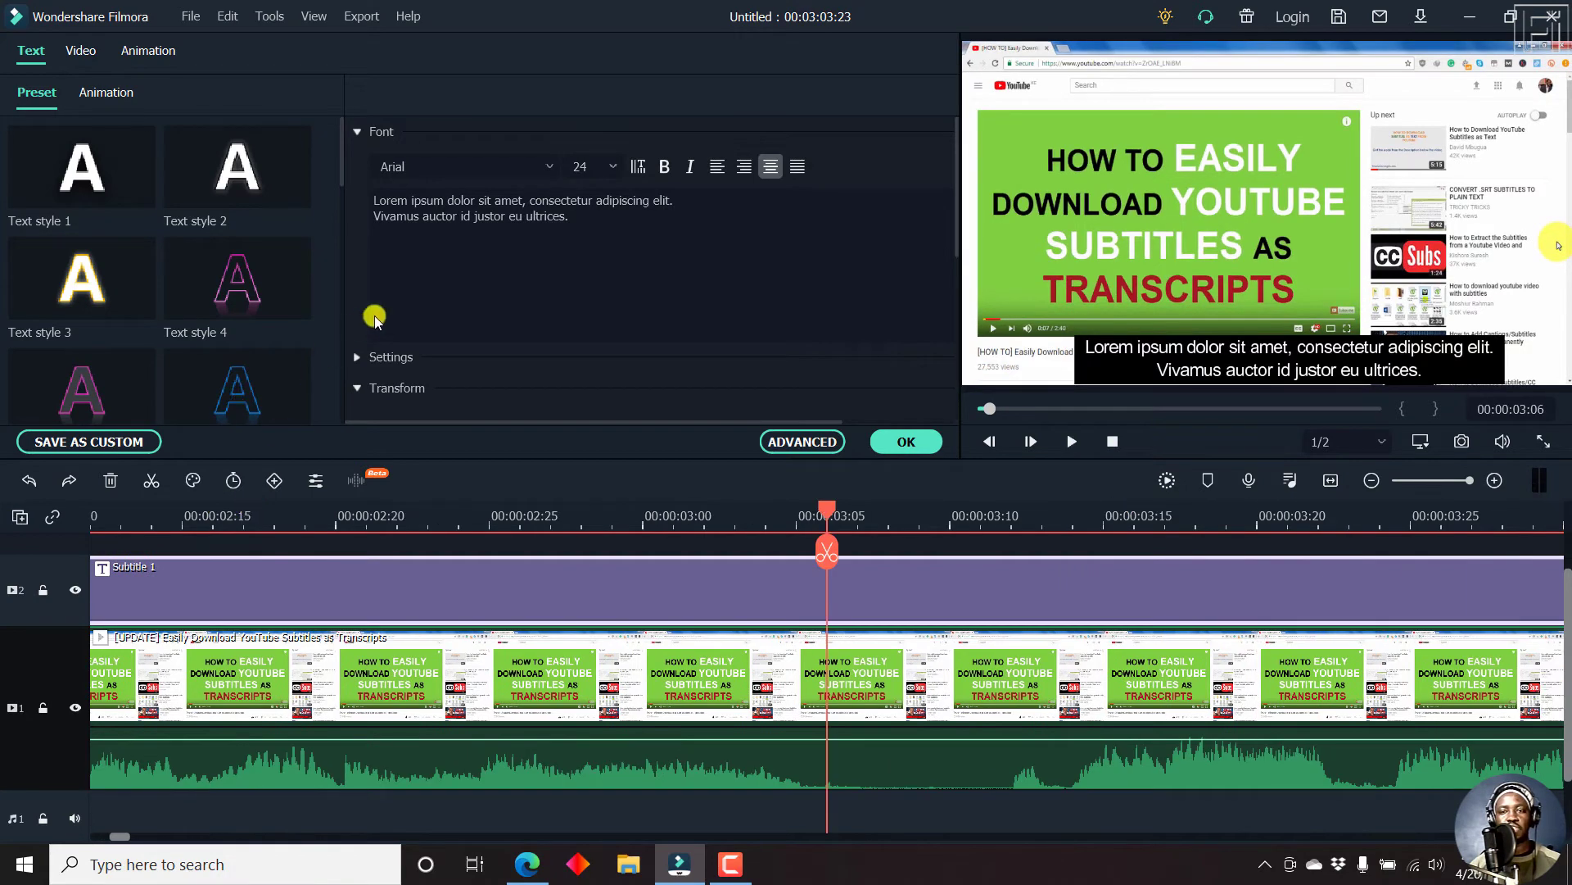
Replace the placeholder with 'With the recent updated / on the YouTube Interface' on two lines.
click(605, 227)
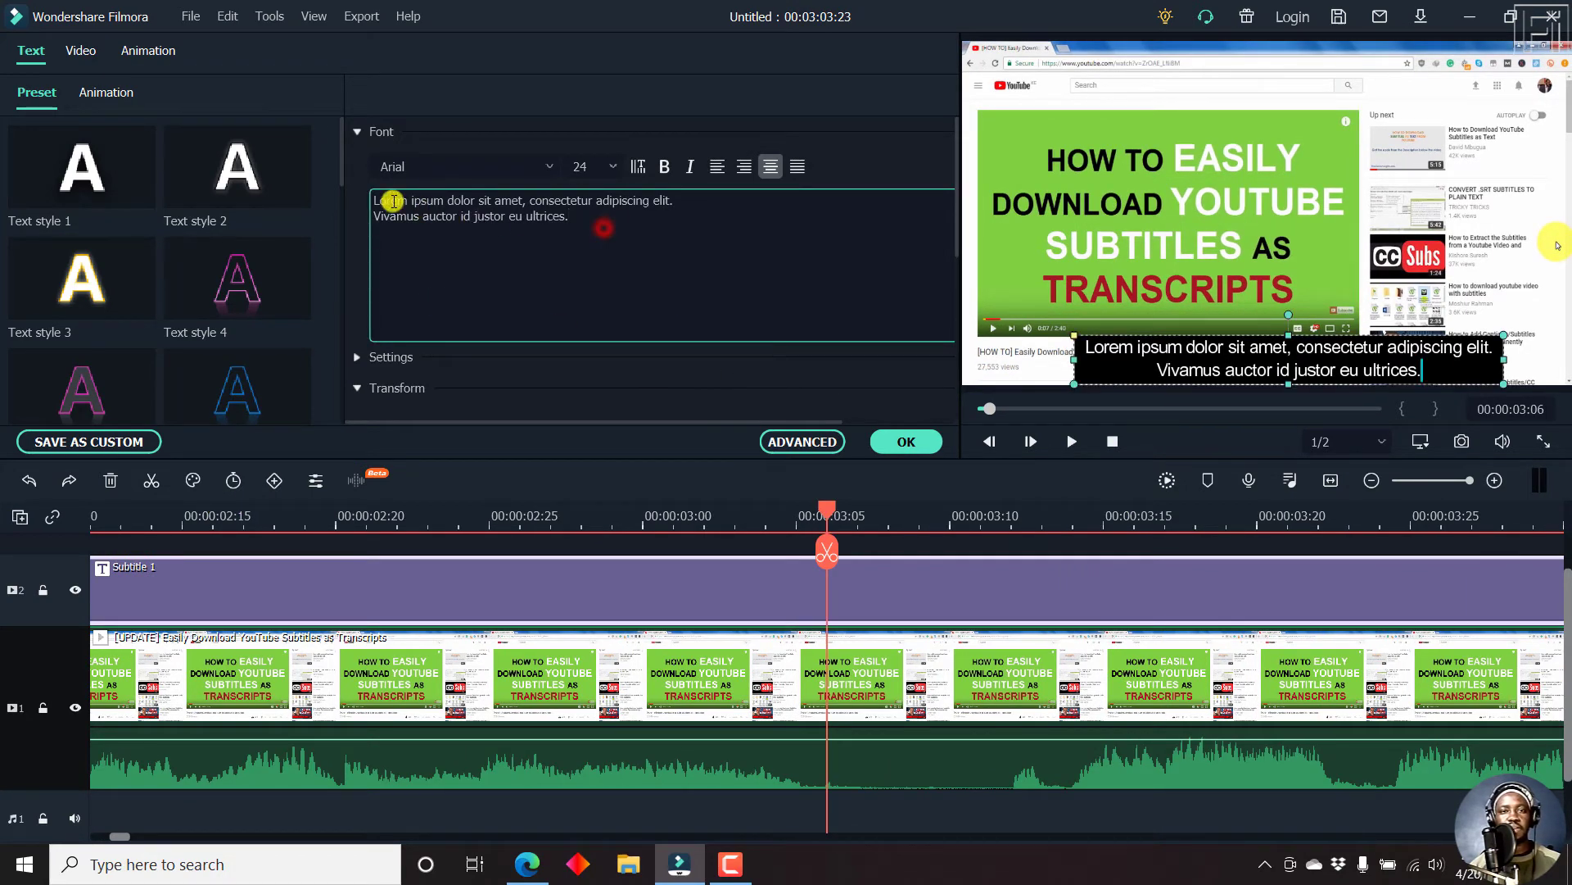
key(ctrl+a)
text(W)
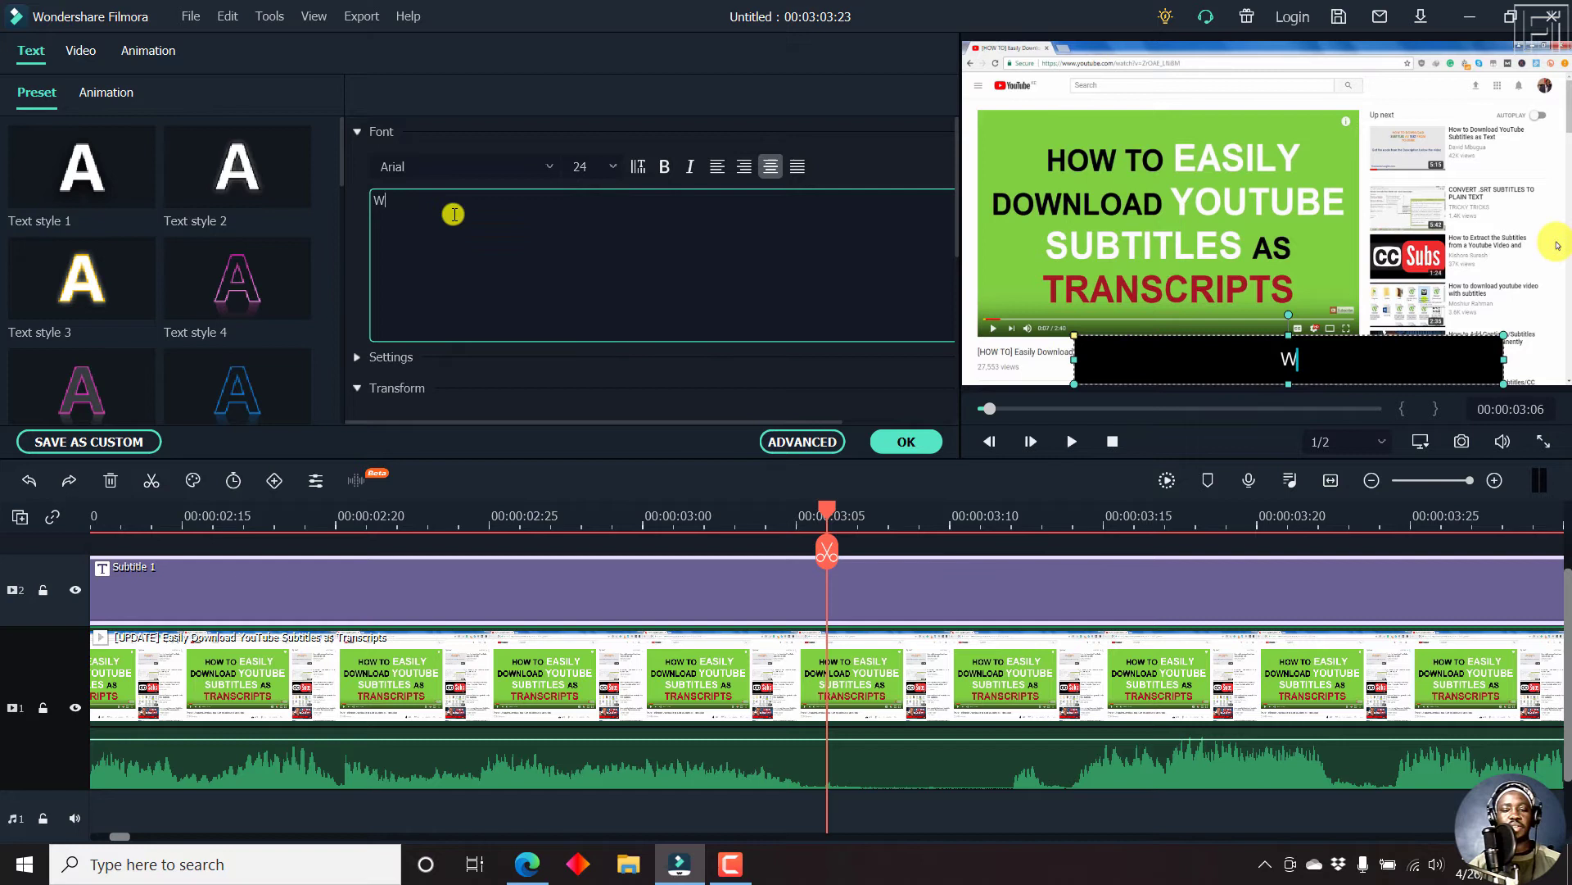
text(ith the recen)
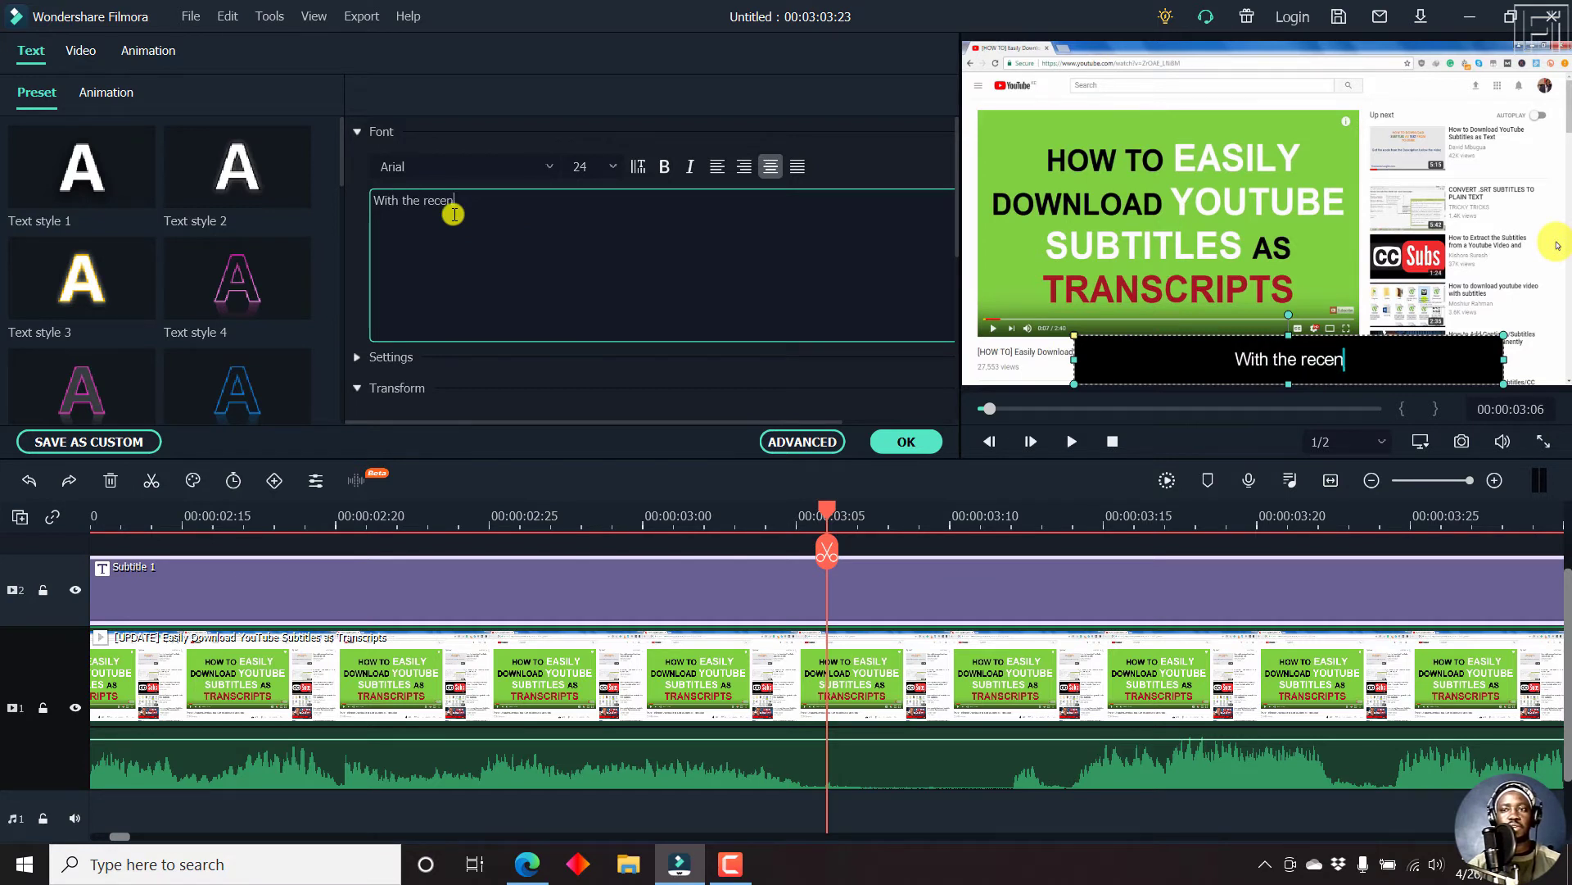
text(t updated on)
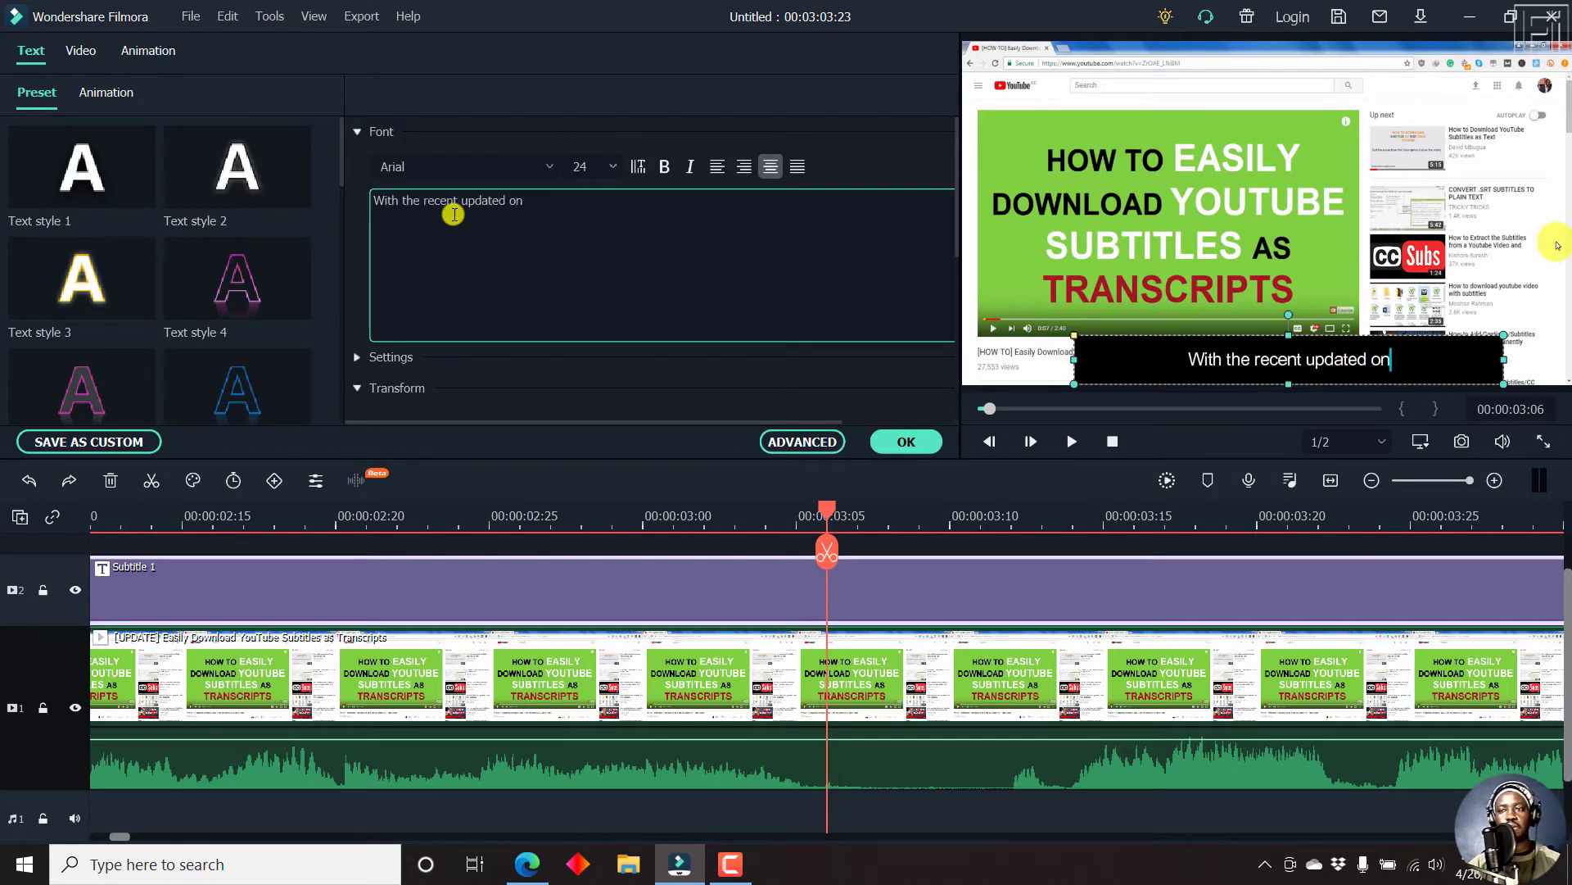
text( the YouTube)
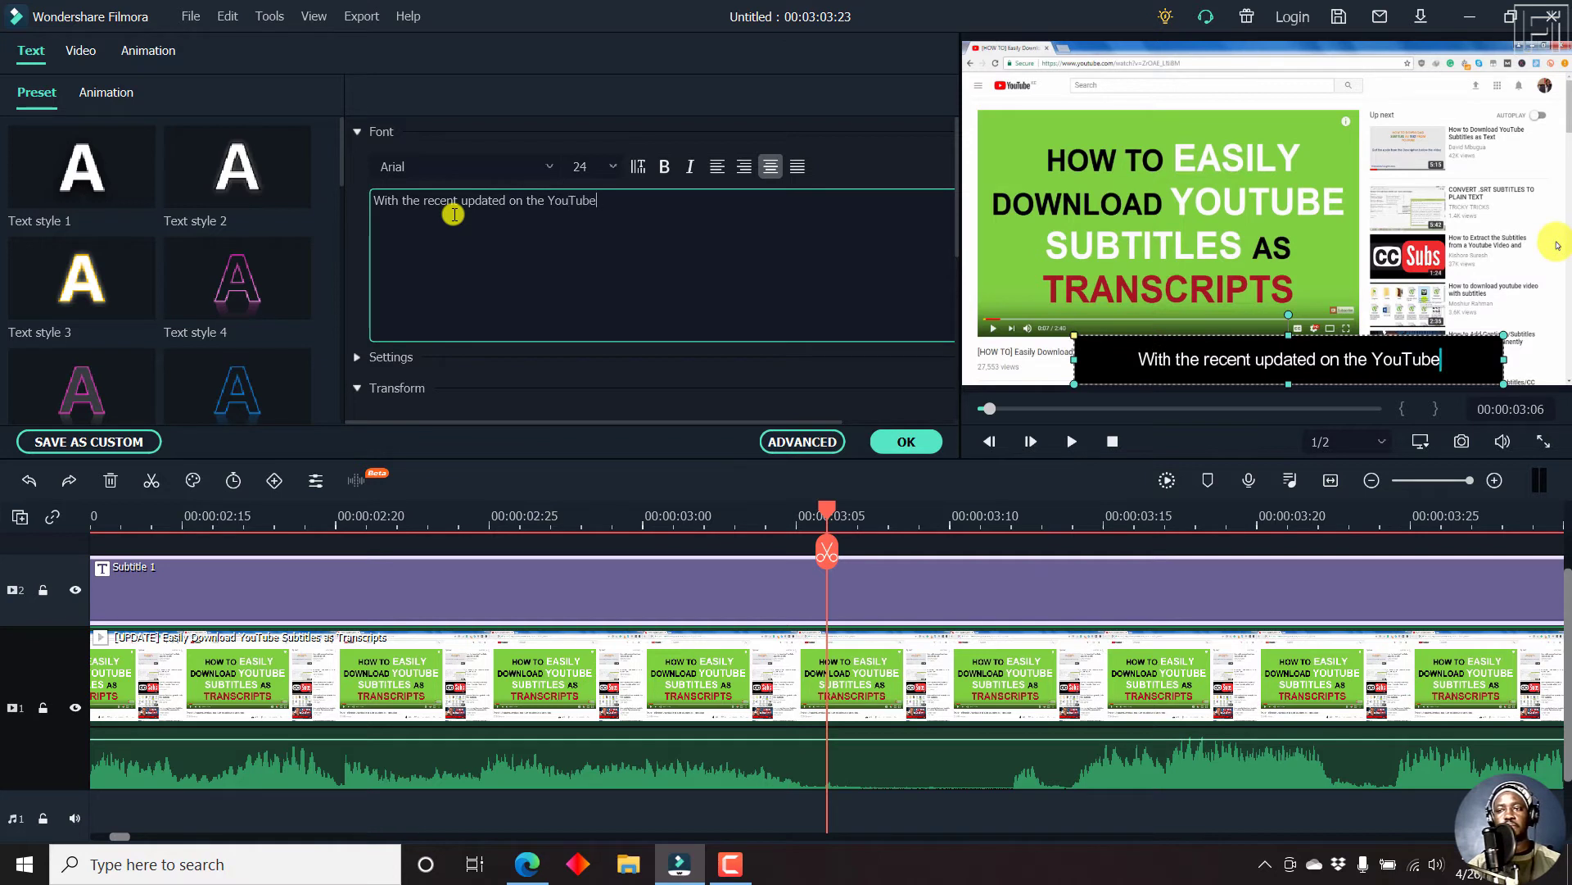
text( Interface)
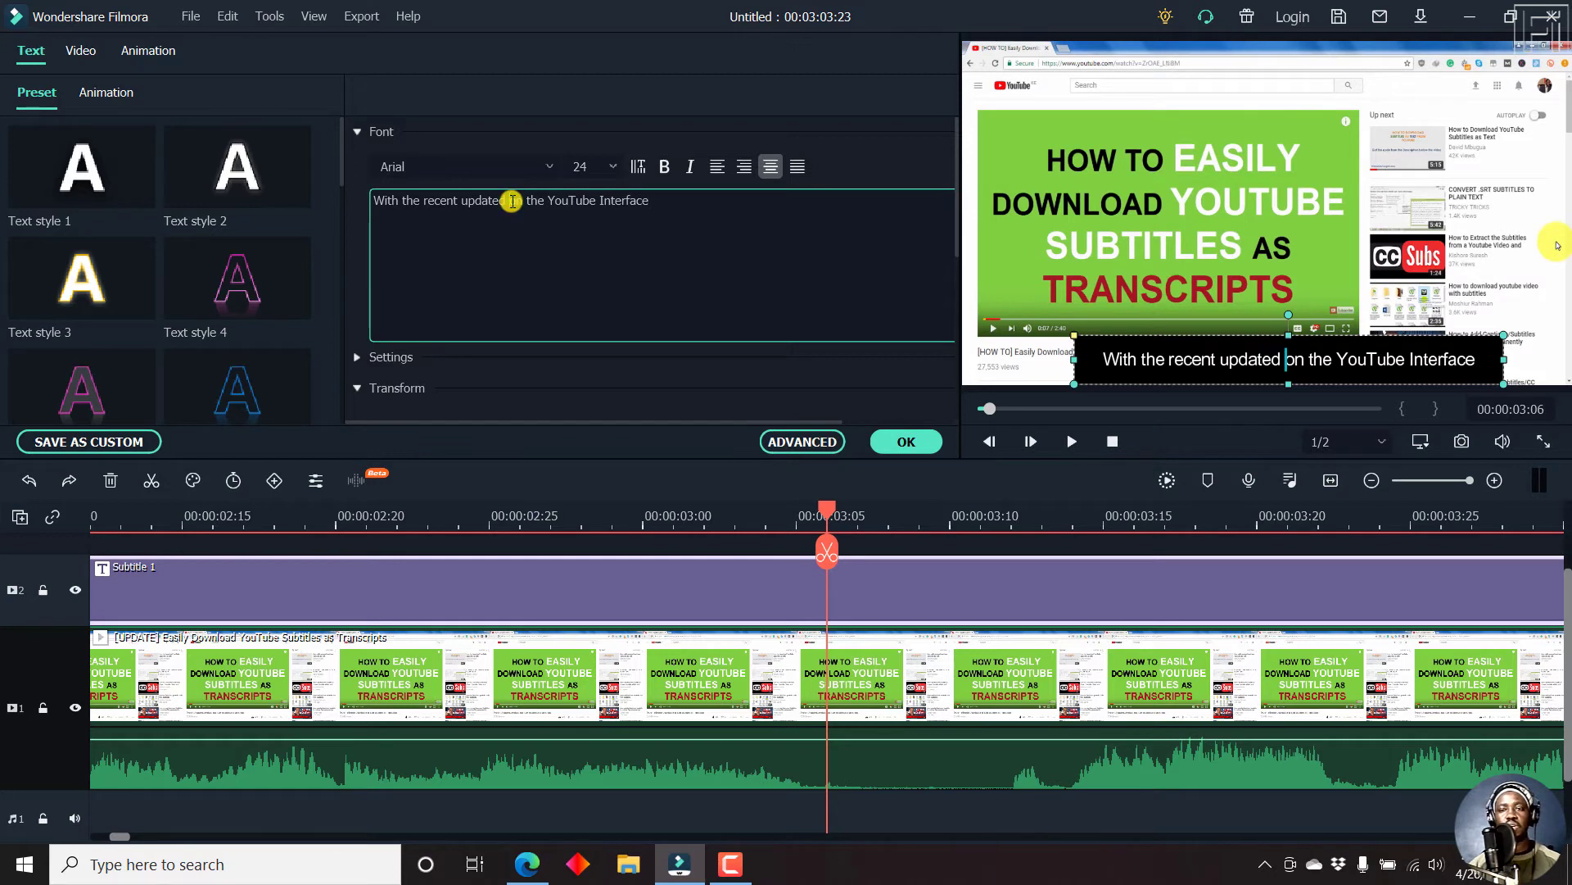
key(Return)
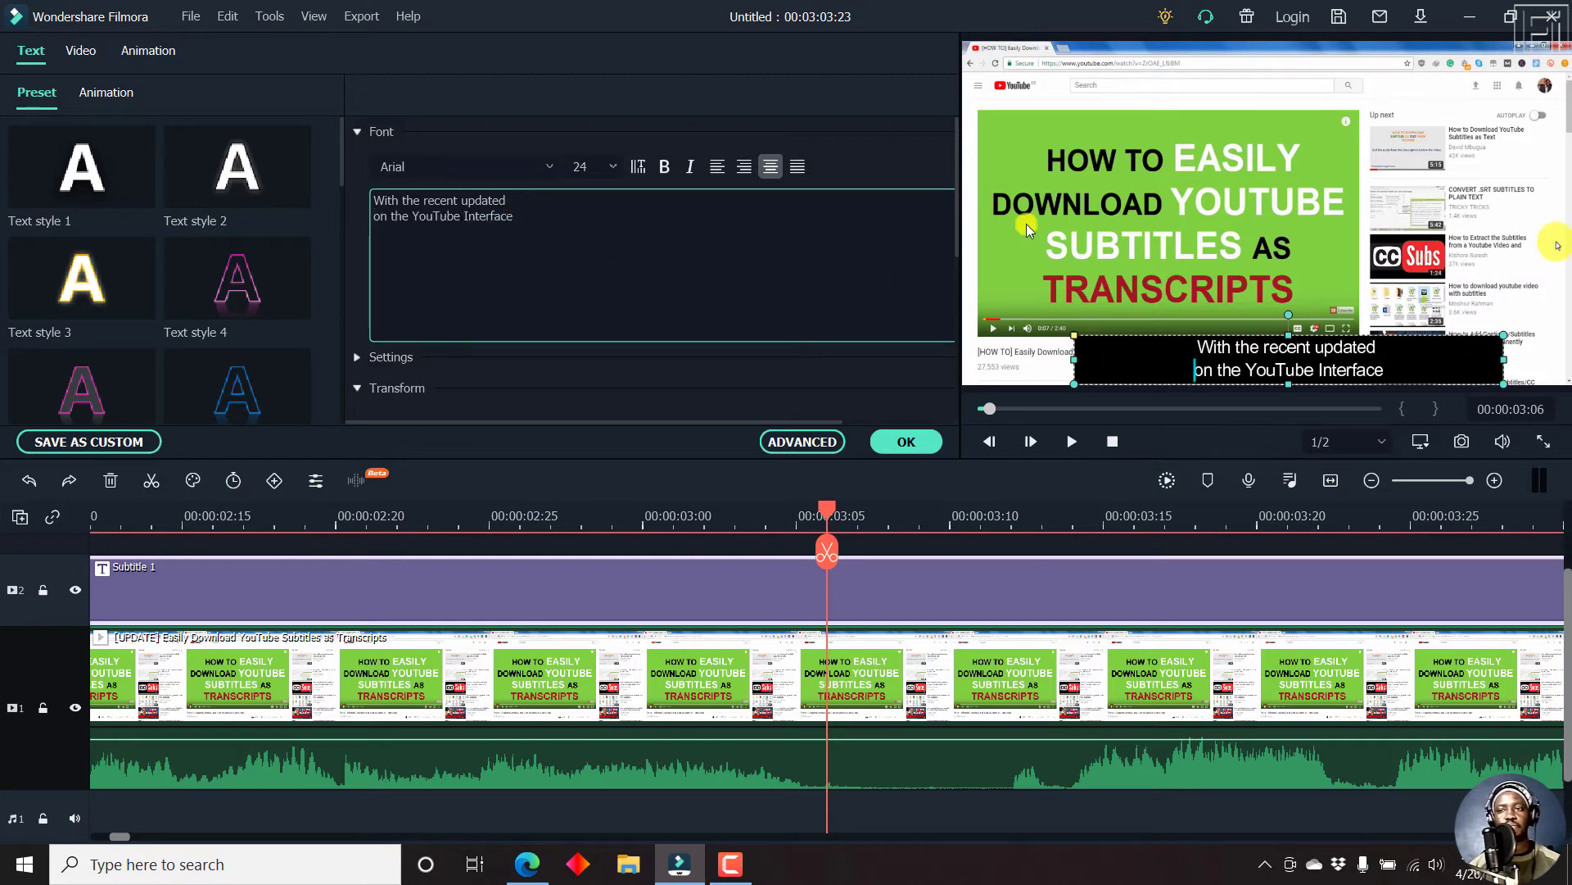
Narrow the subtitle box from its left edge and shift it left under the video.
click(1077, 358)
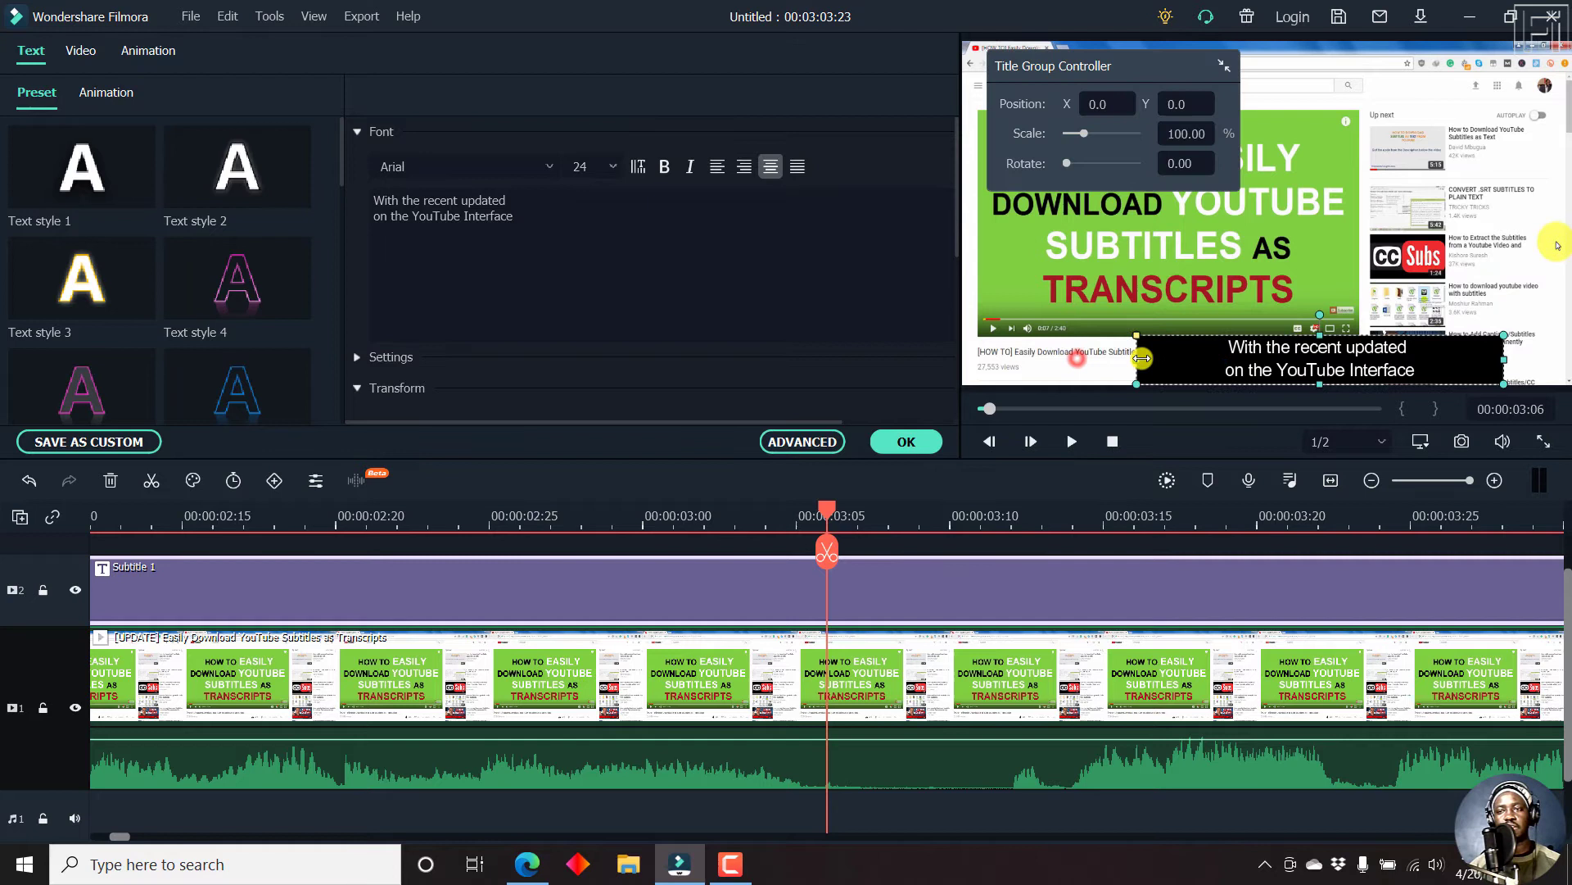
drag(1142, 358, 1258, 358)
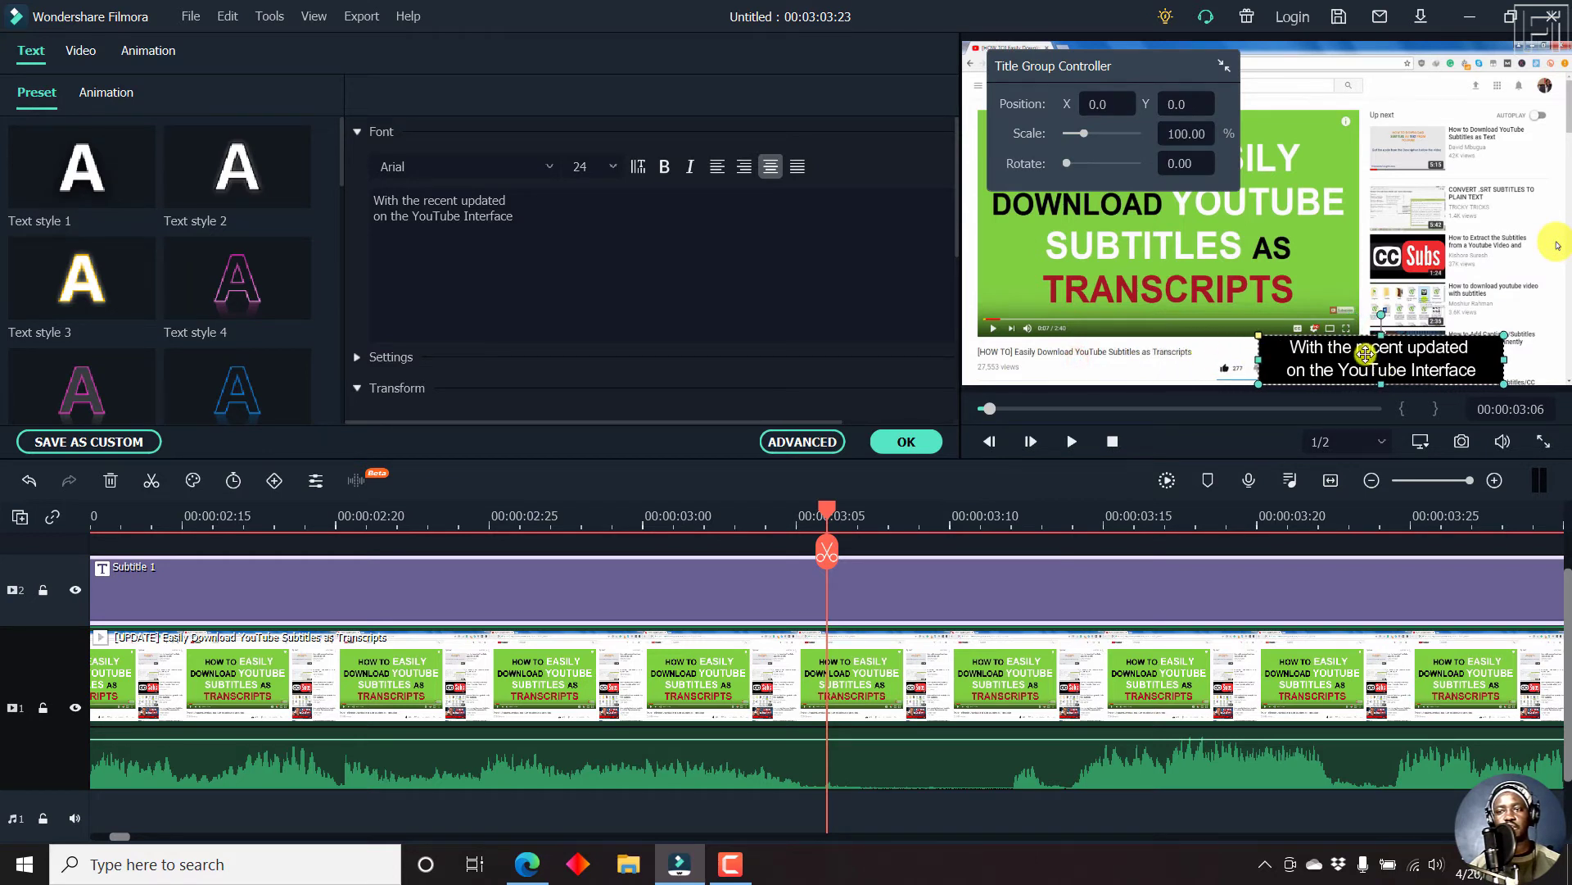
drag(1359, 350, 1287, 349)
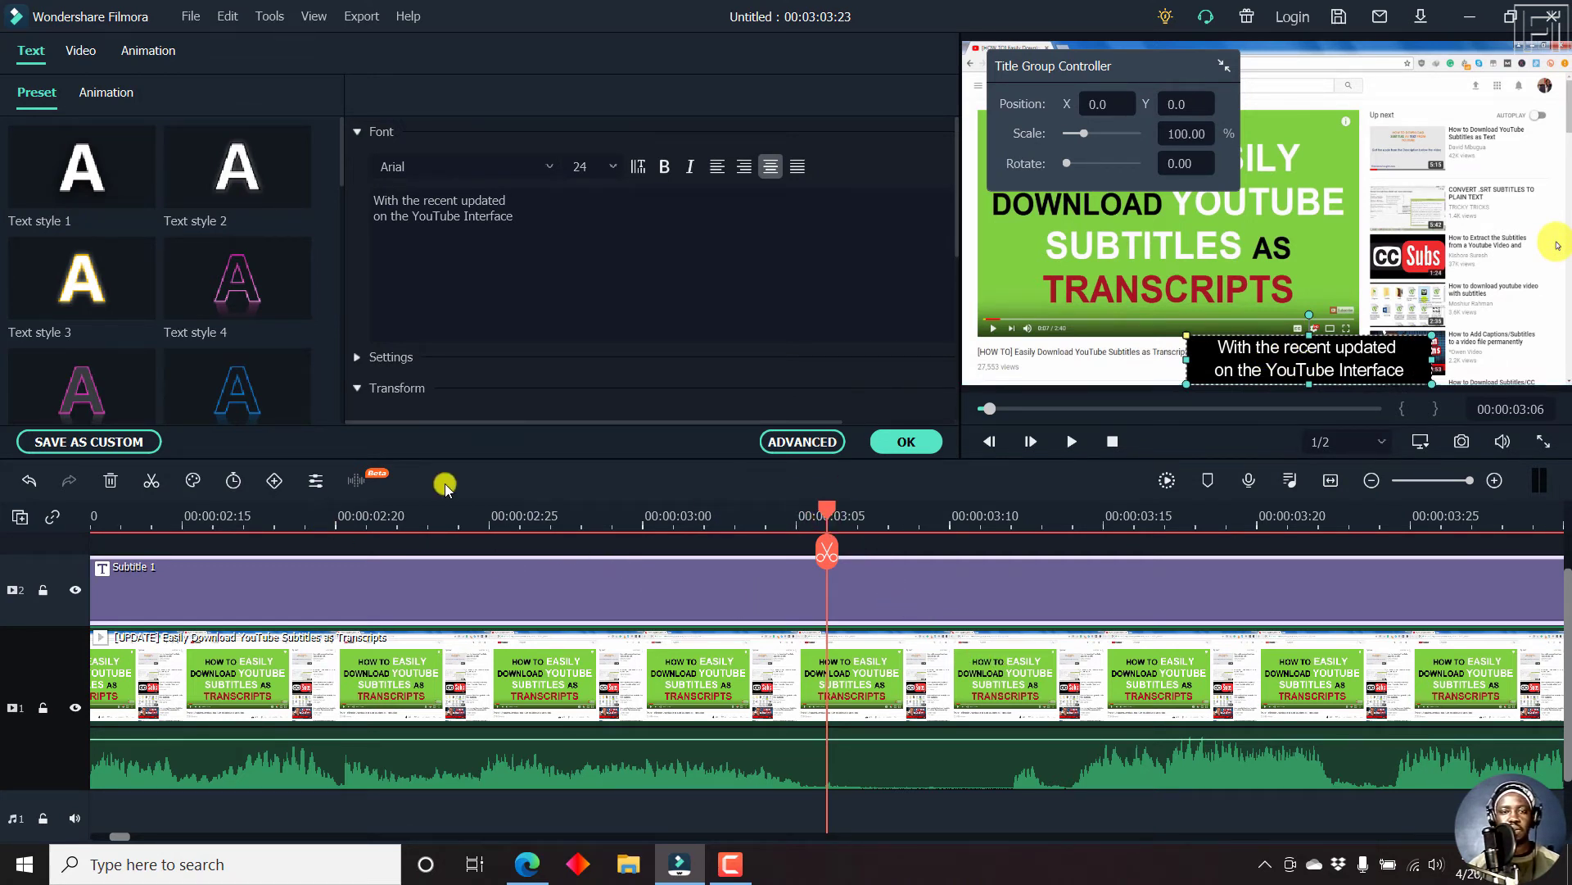
Split Subtitle 1 at about 00:00:03:11 and delete the part after the split.
click(1372, 480)
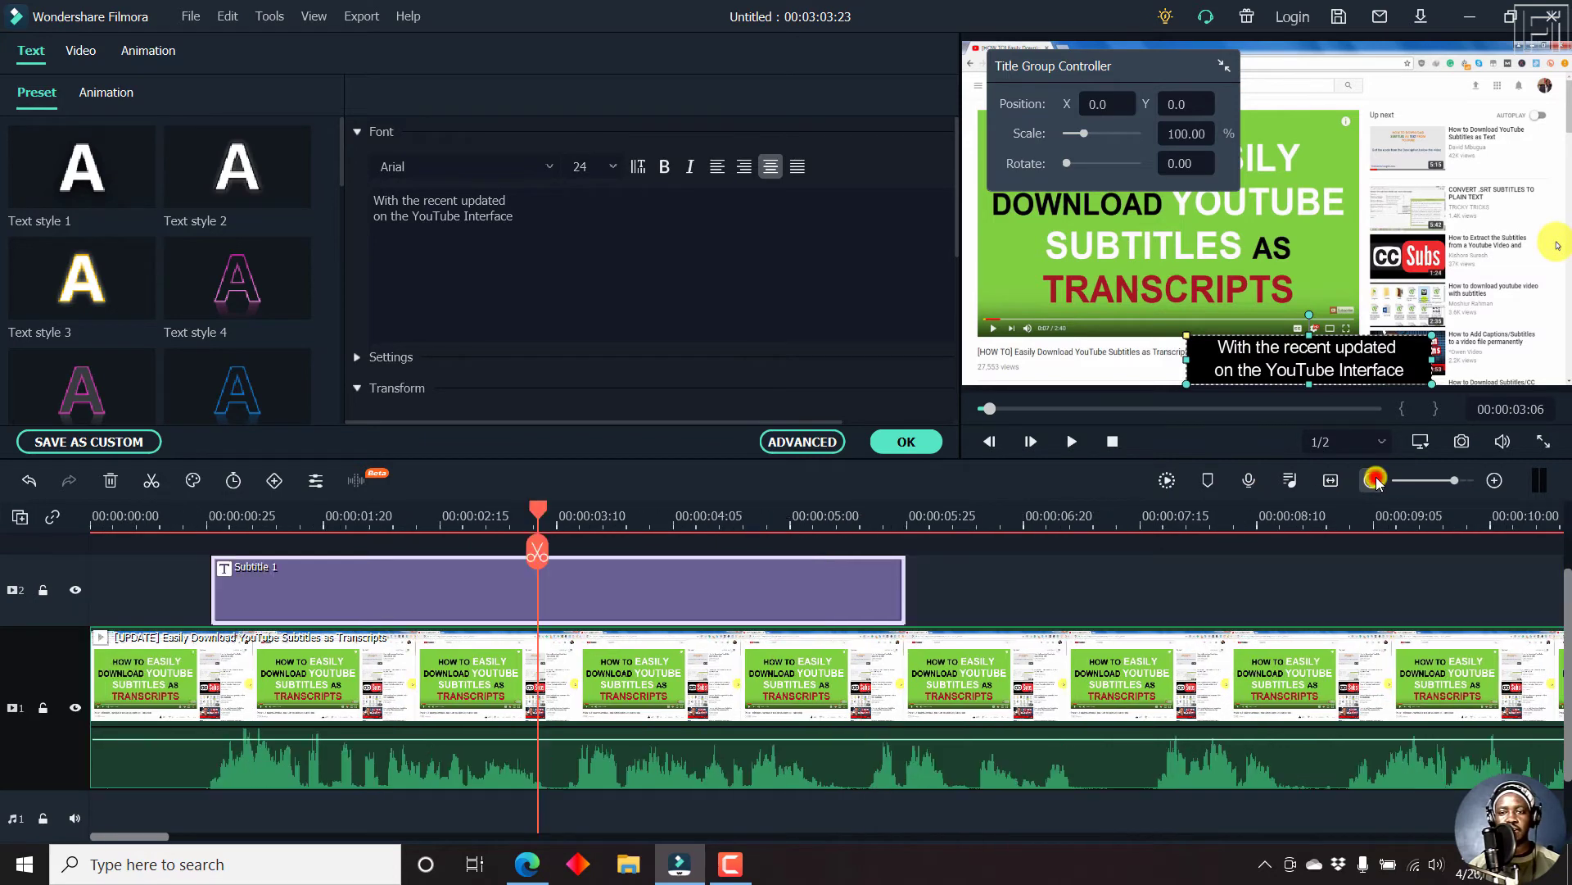
drag(537, 511, 568, 531)
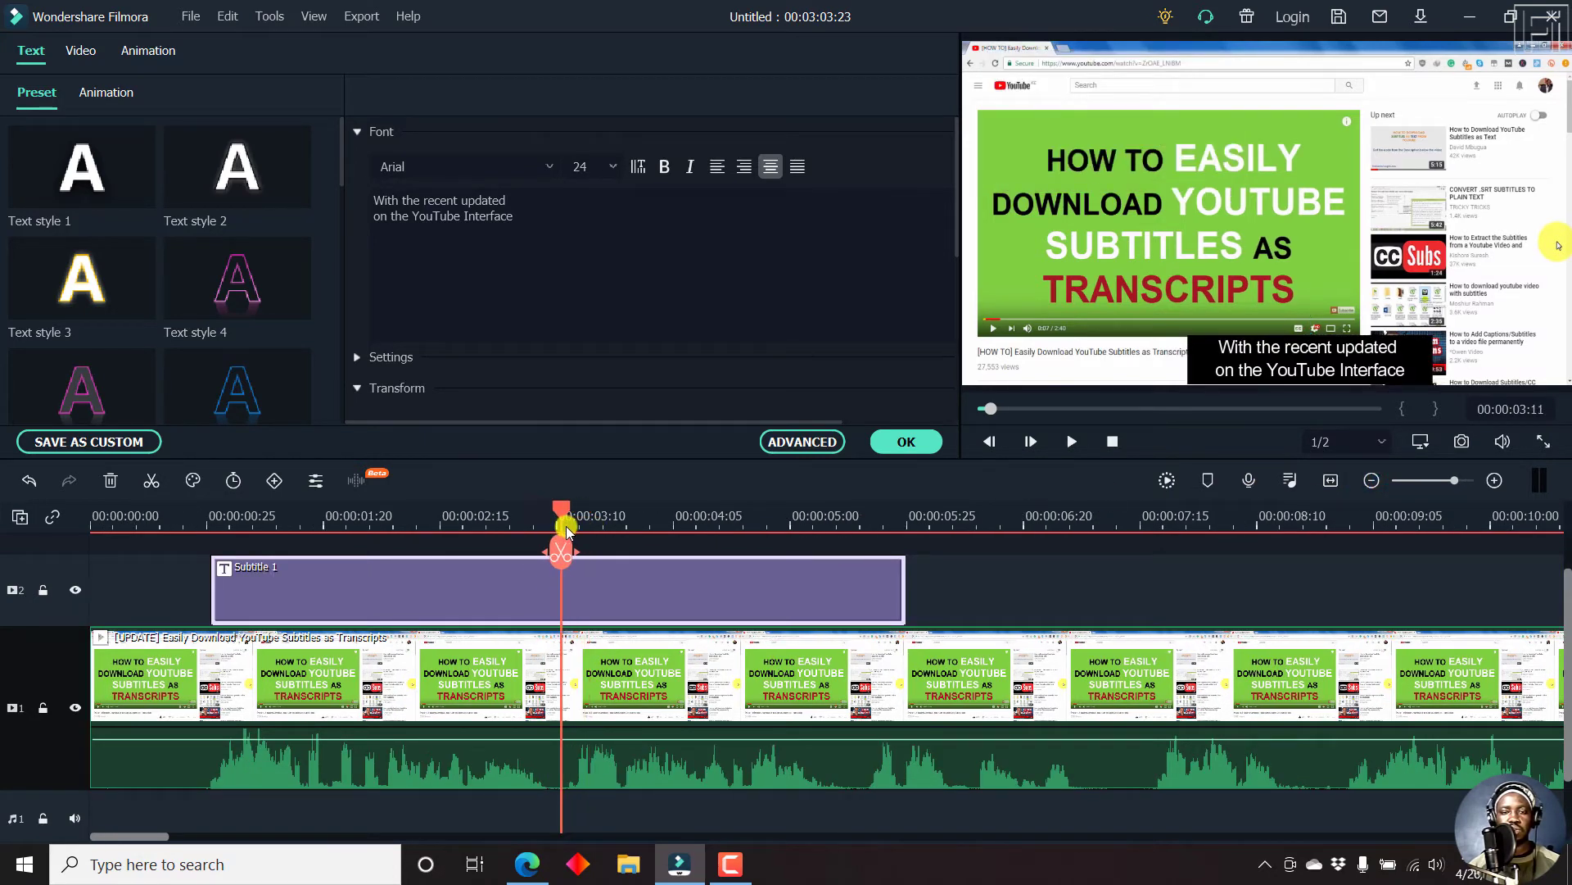
right_click(573, 588)
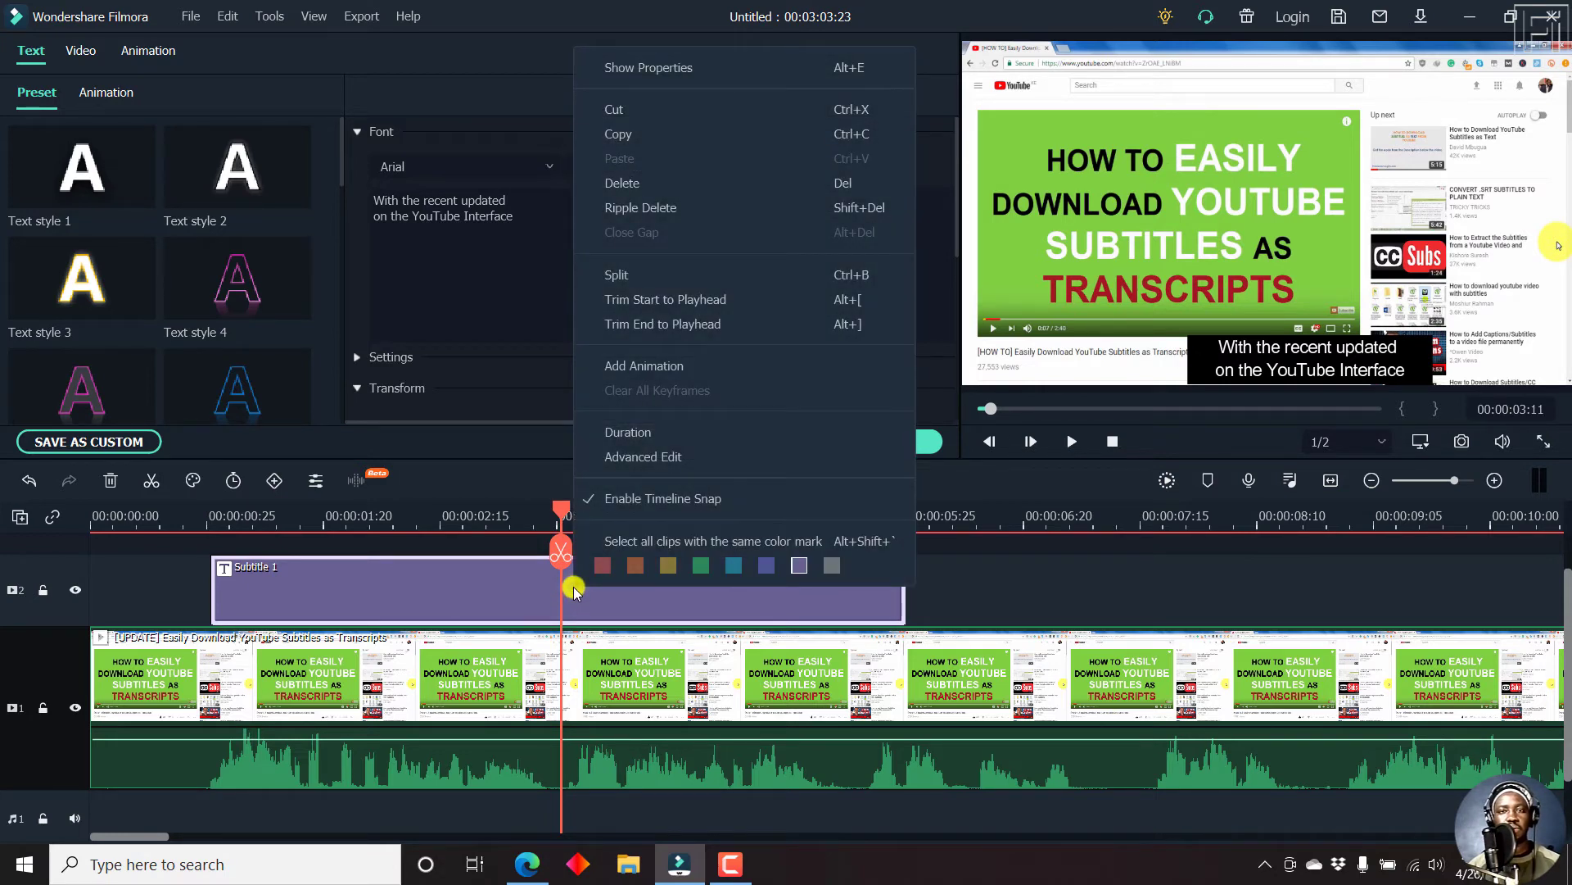
click(648, 274)
click(633, 583)
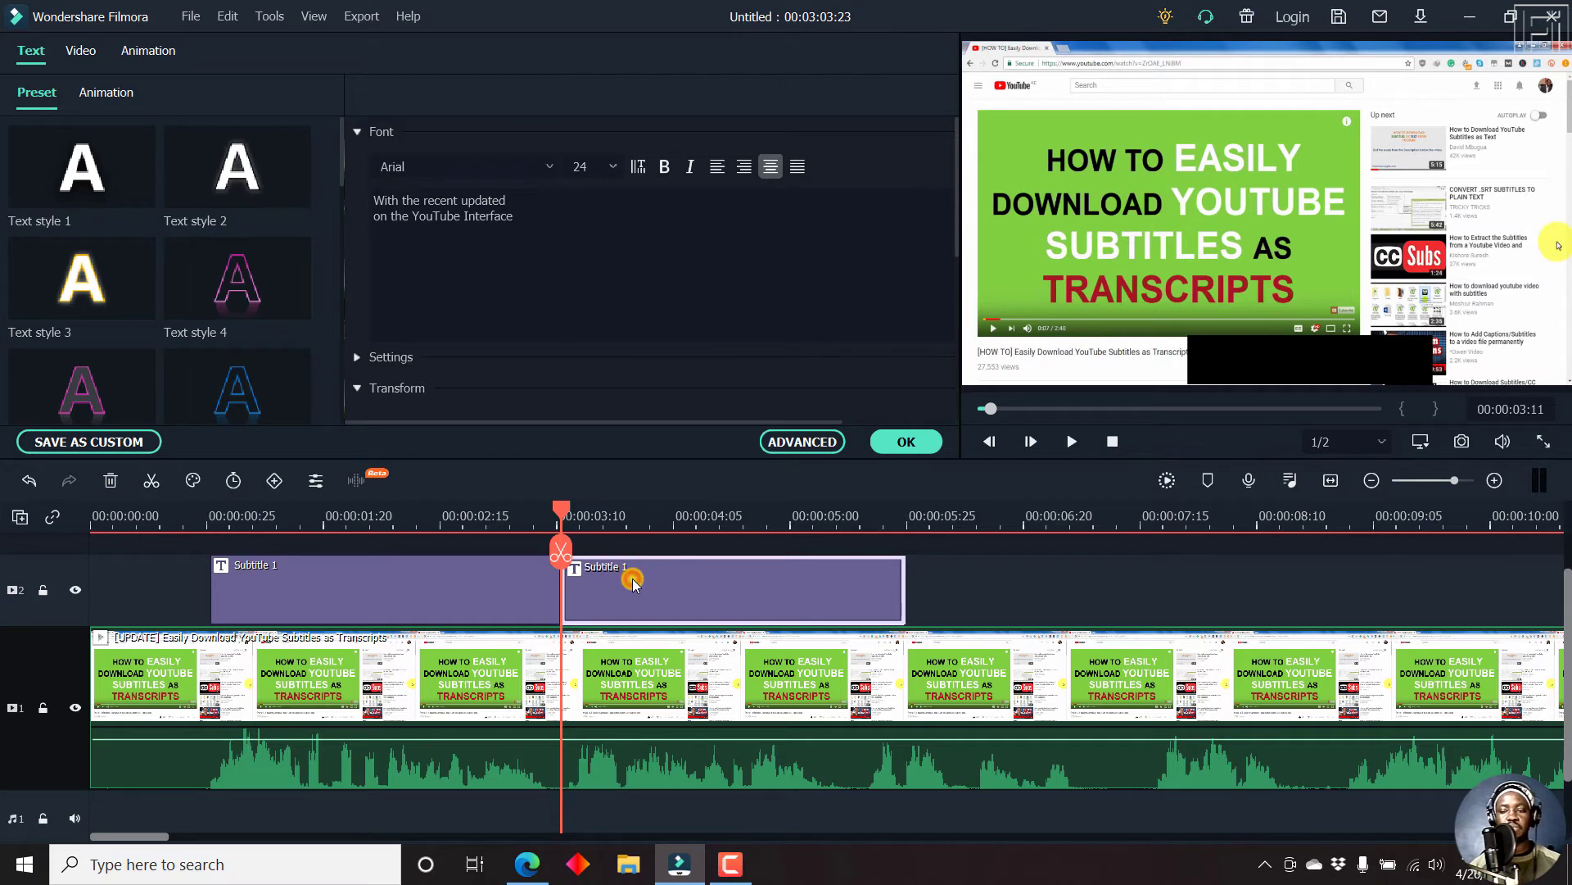
key(Delete)
click(333, 516)
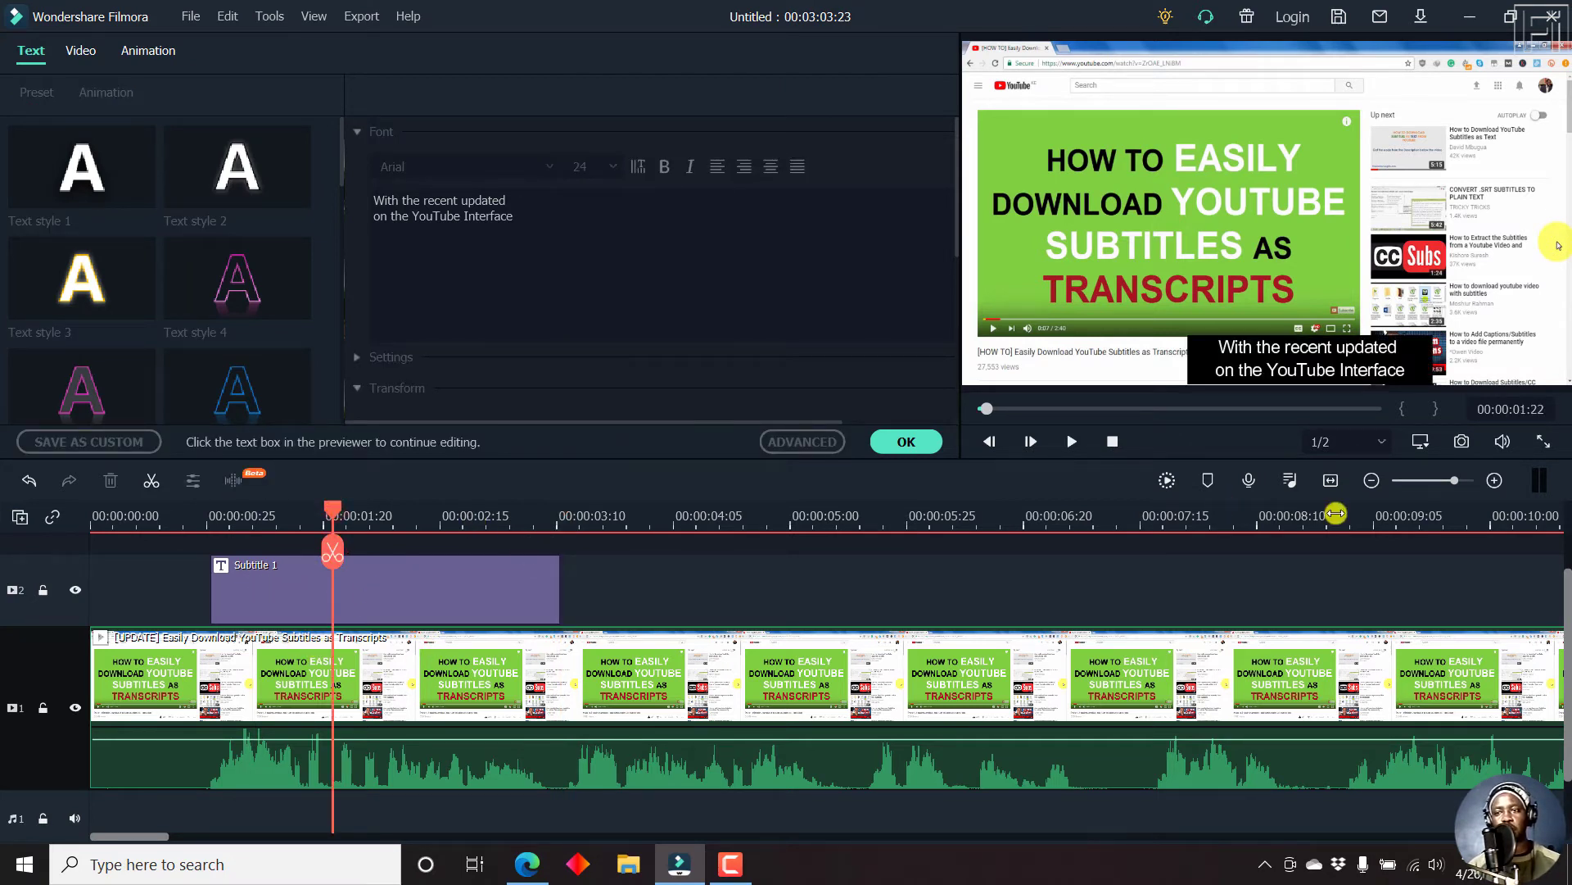
Drag Subtitle 1 onto the horizontal centre guide, then browse its Animation presets like Pixelate and Pinwheel.
click(1288, 361)
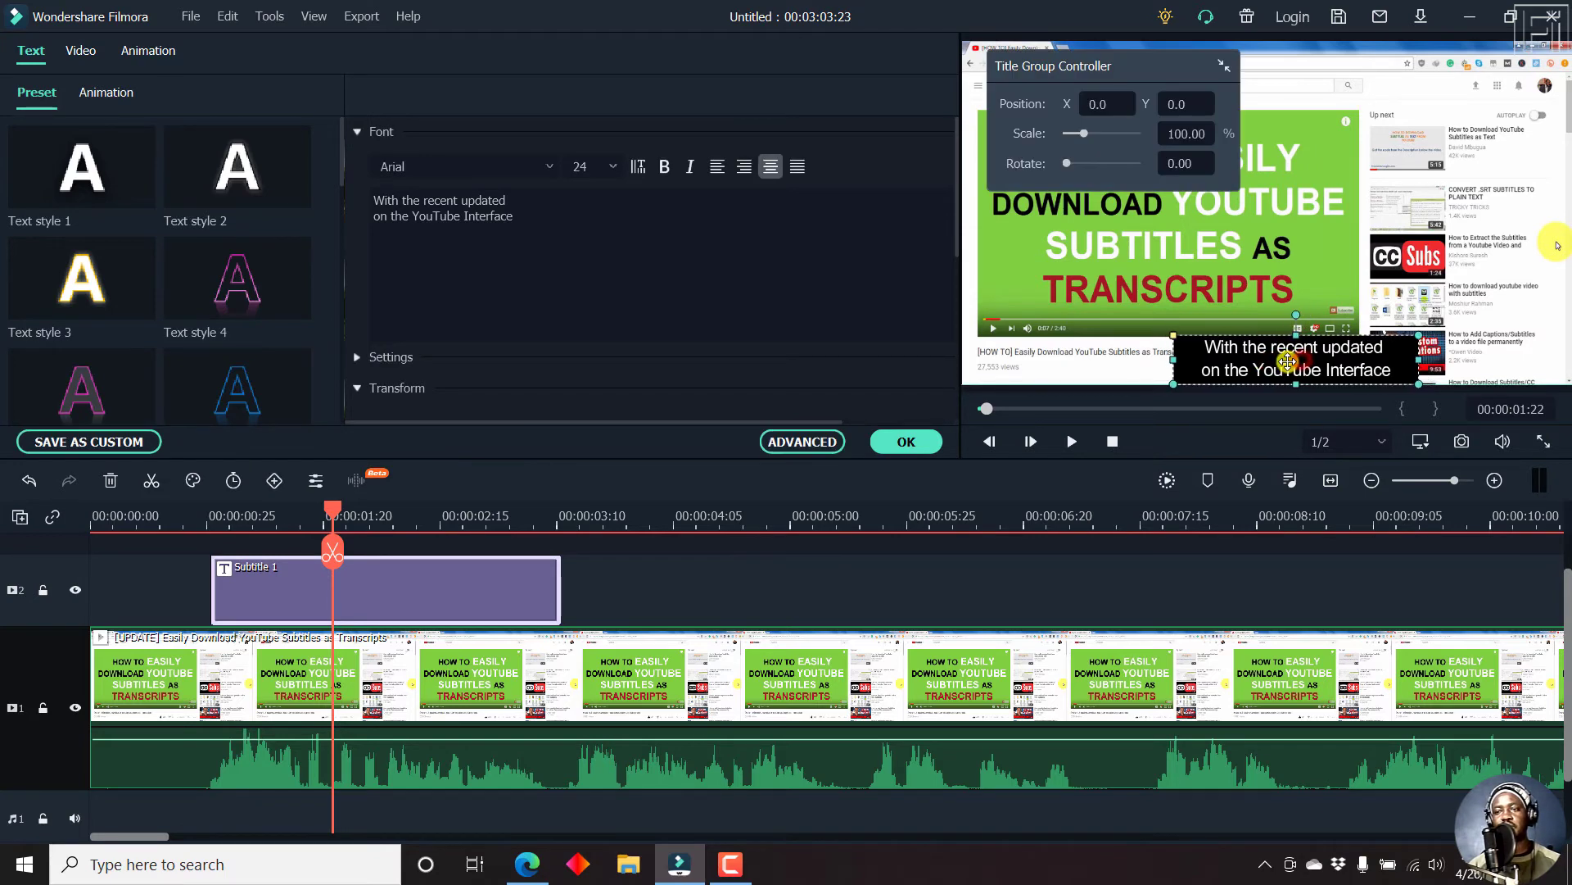
drag(1287, 361, 1266, 362)
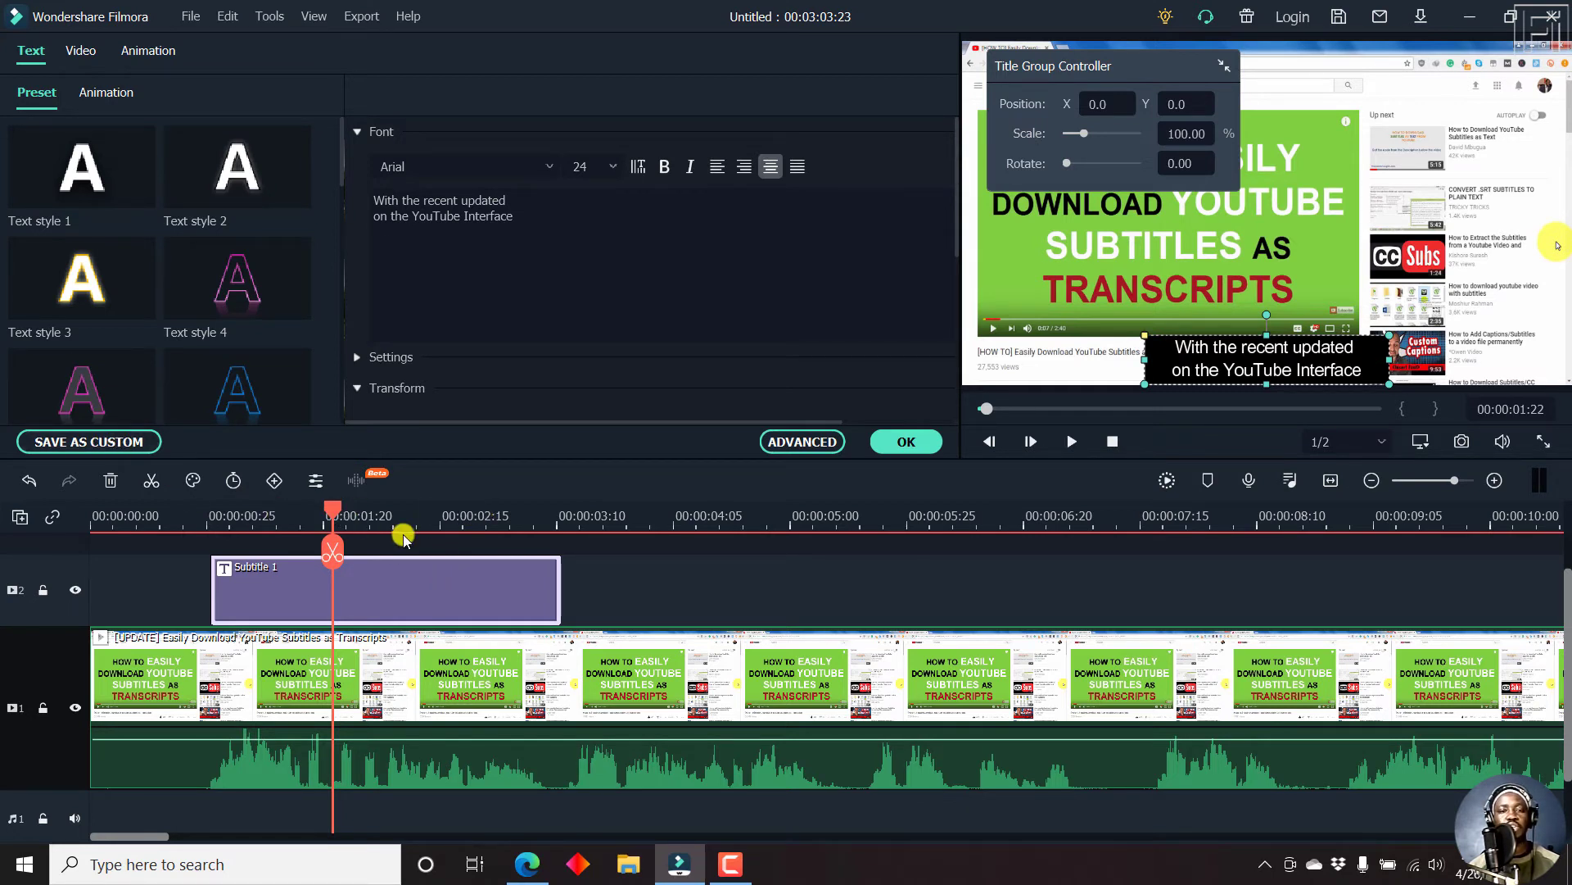
click(102, 96)
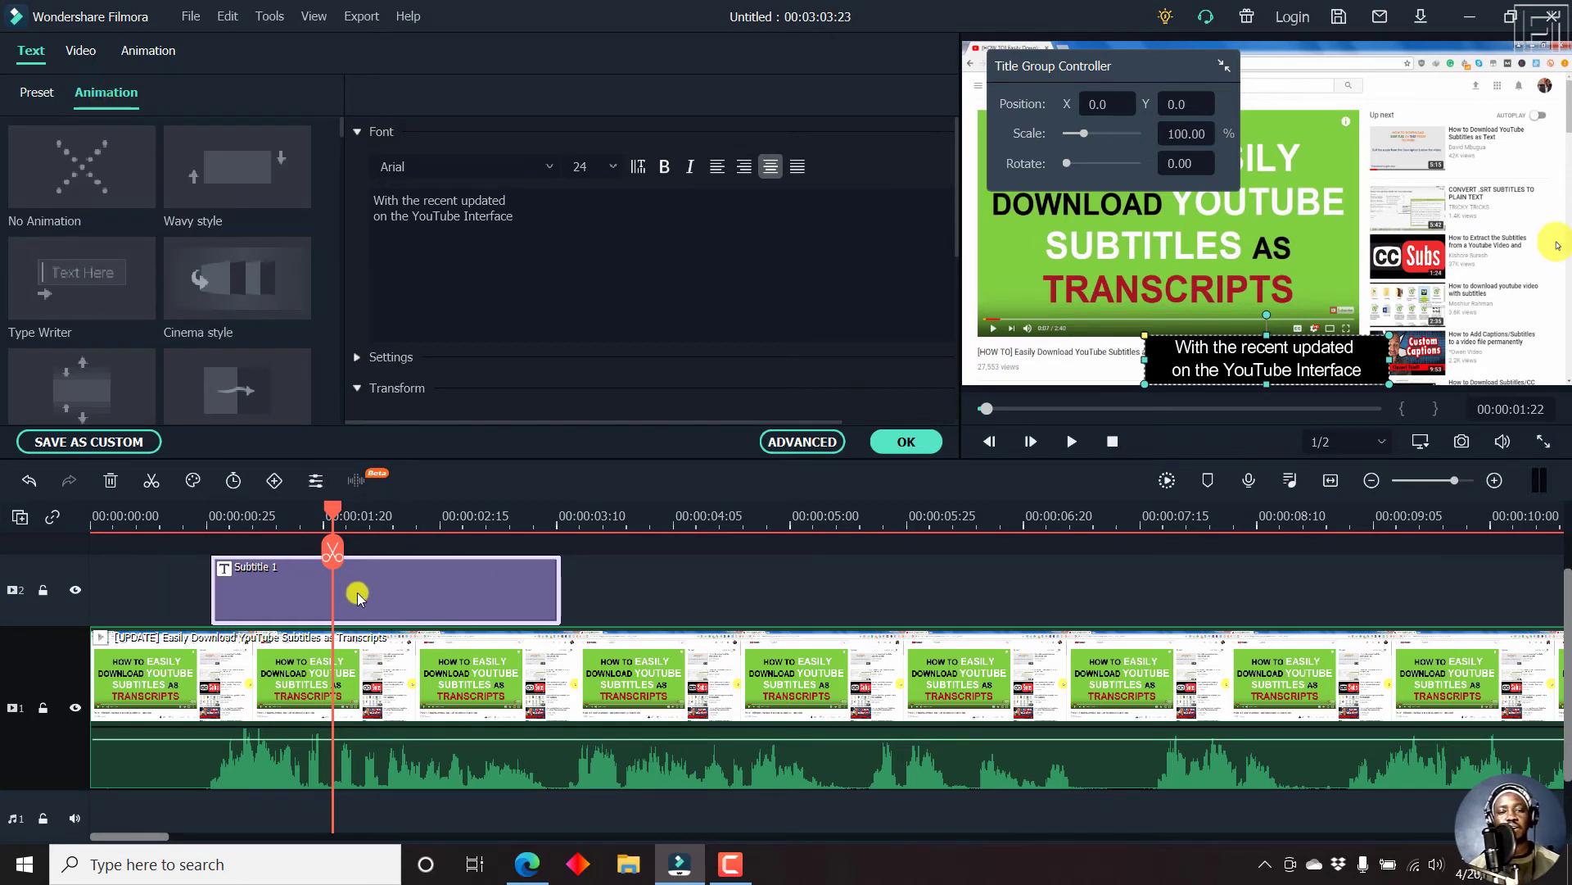
click(317, 586)
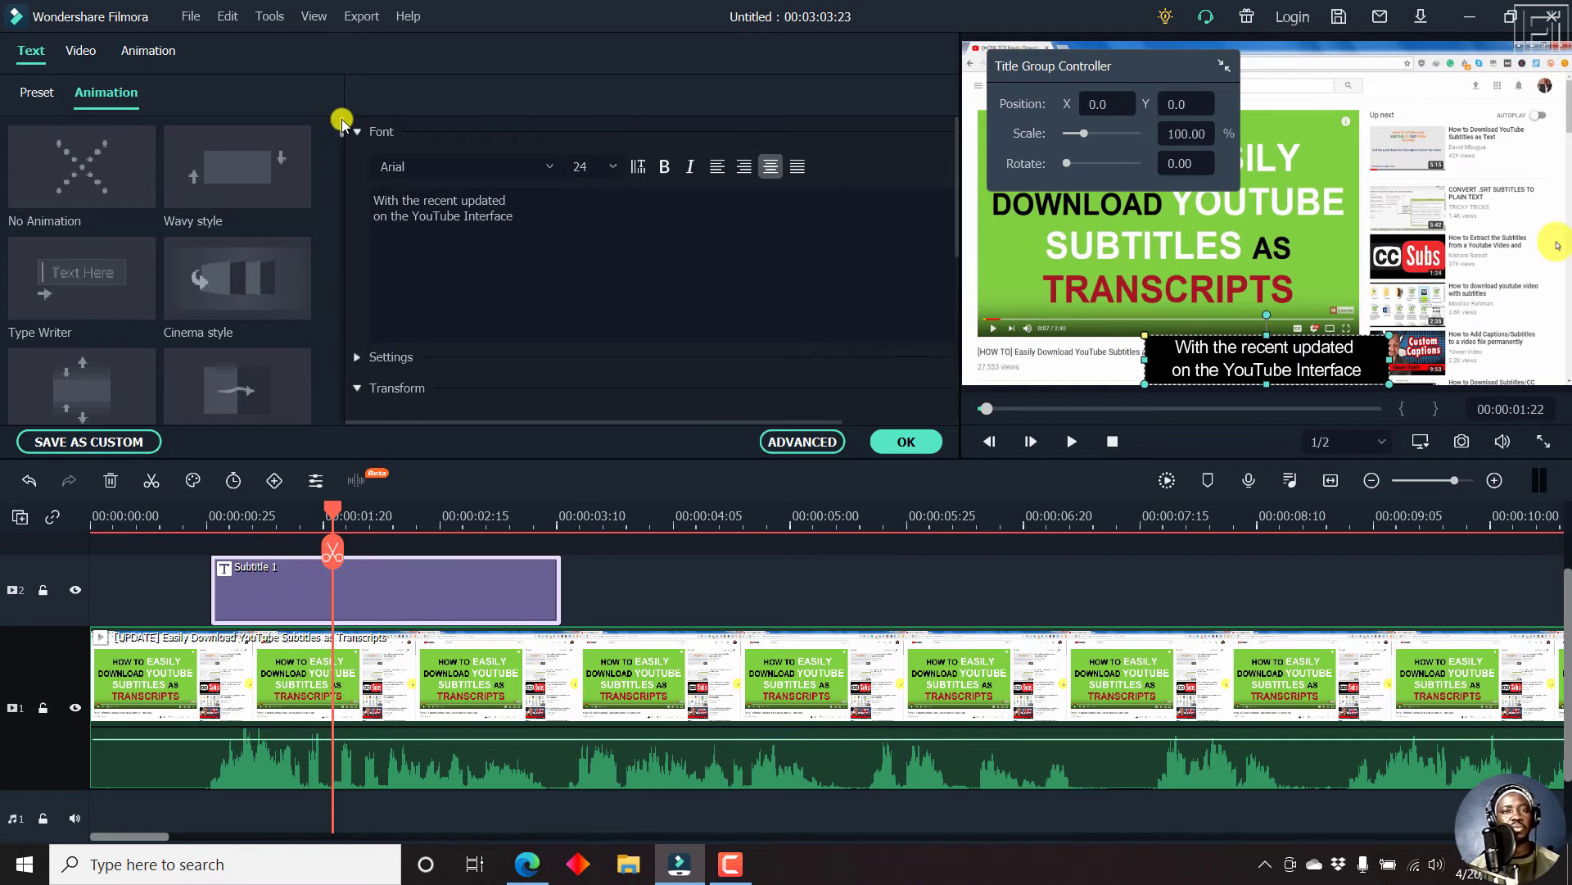
drag(341, 119, 342, 180)
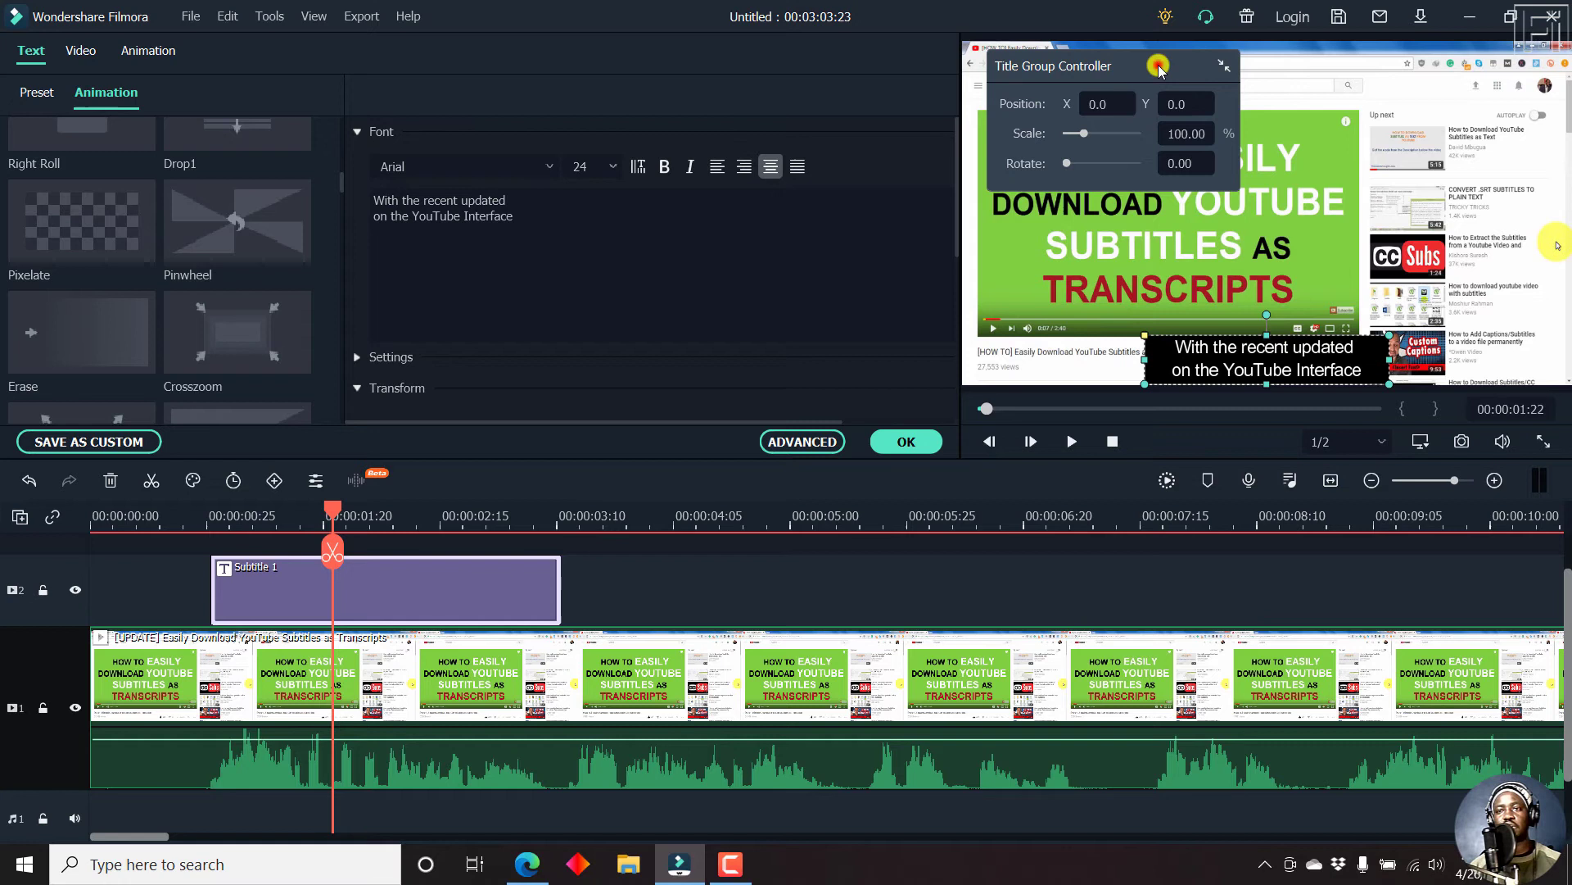
drag(1159, 65, 950, 57)
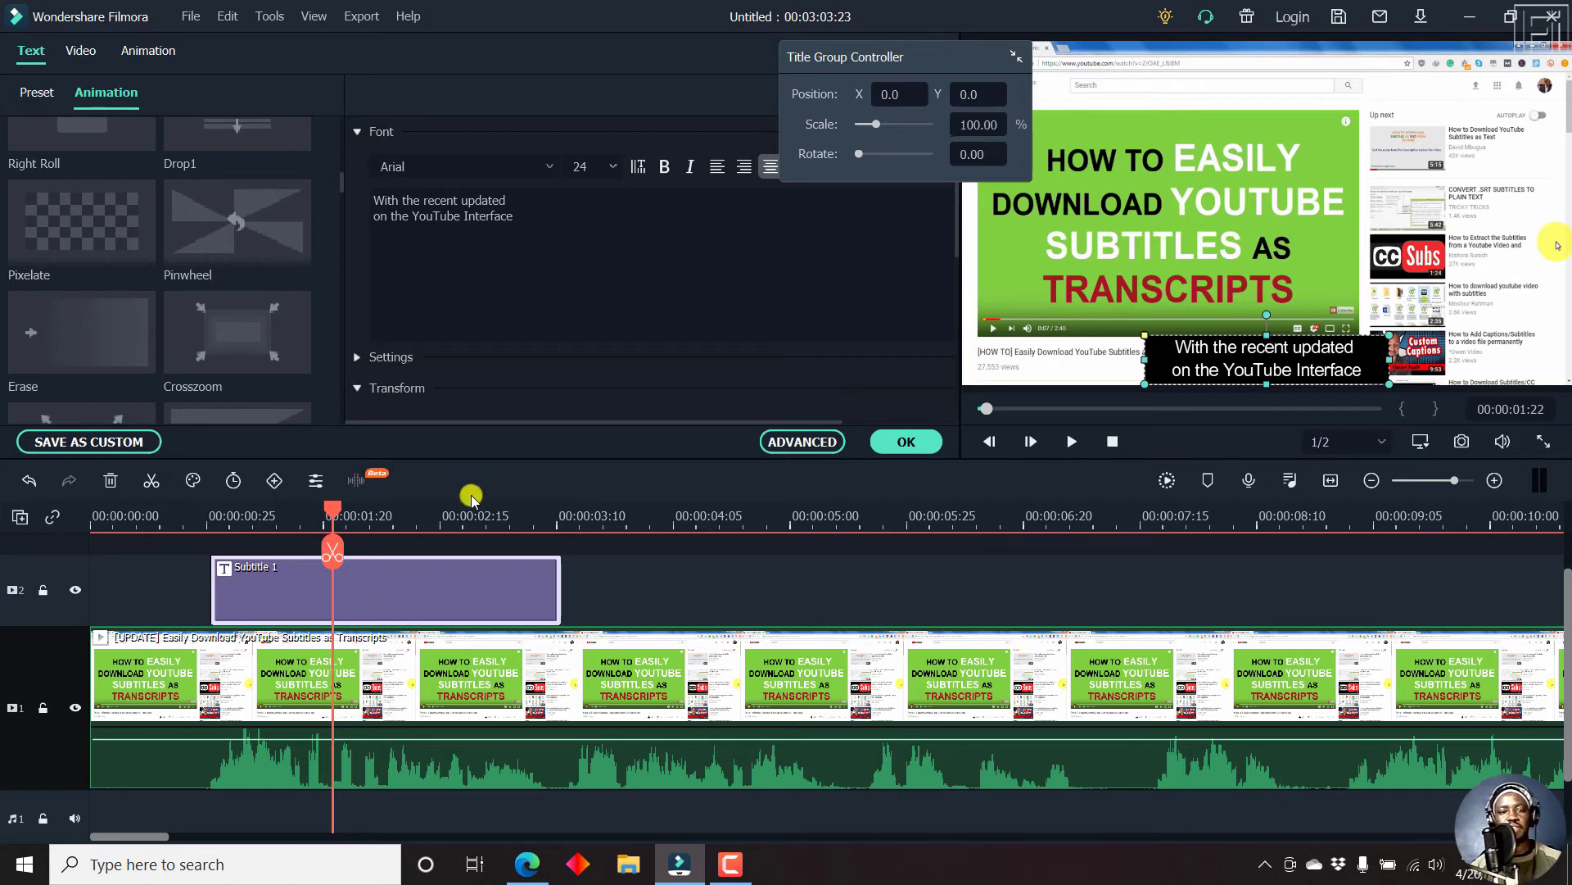
Save Subtitle 1's text style as a custom title preset named 'Subtitles for Social Media'.
click(141, 435)
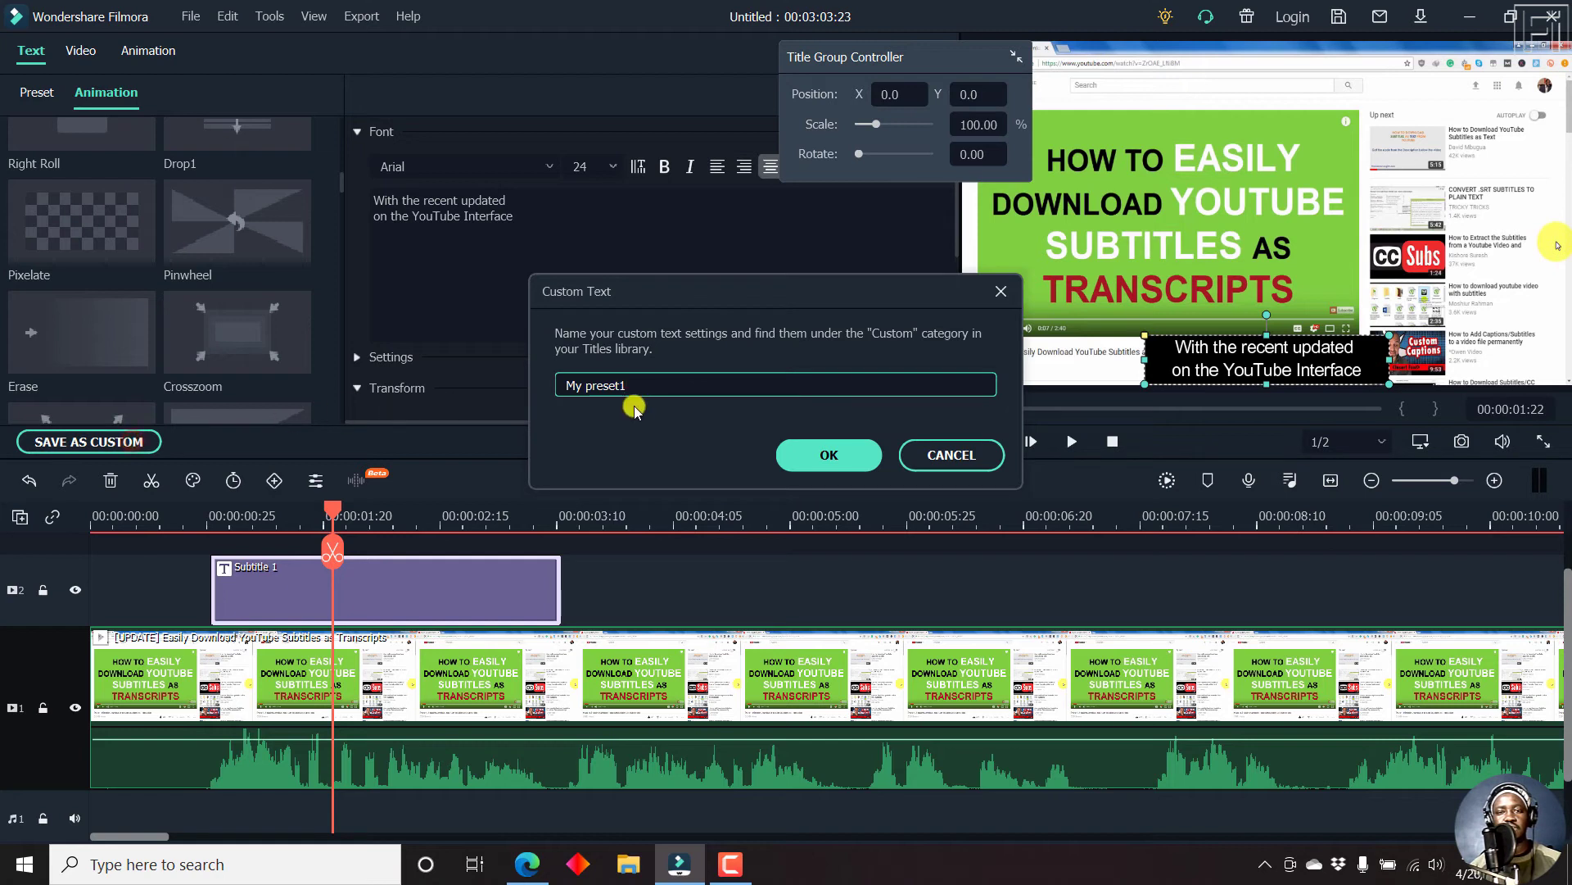
key(ctrl+a)
text(Si)
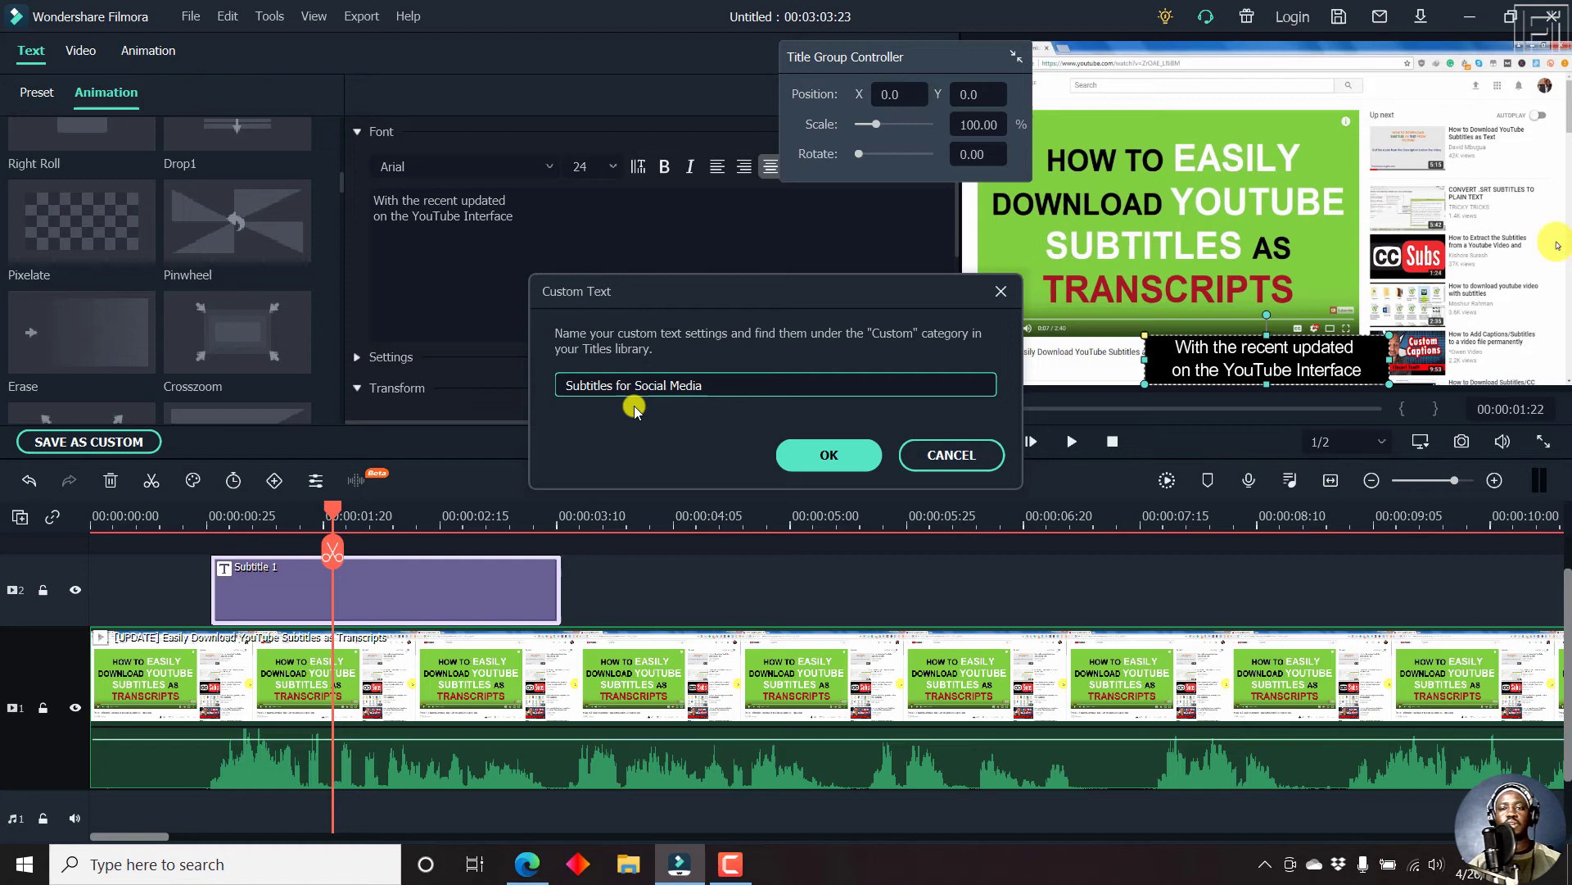
click(835, 457)
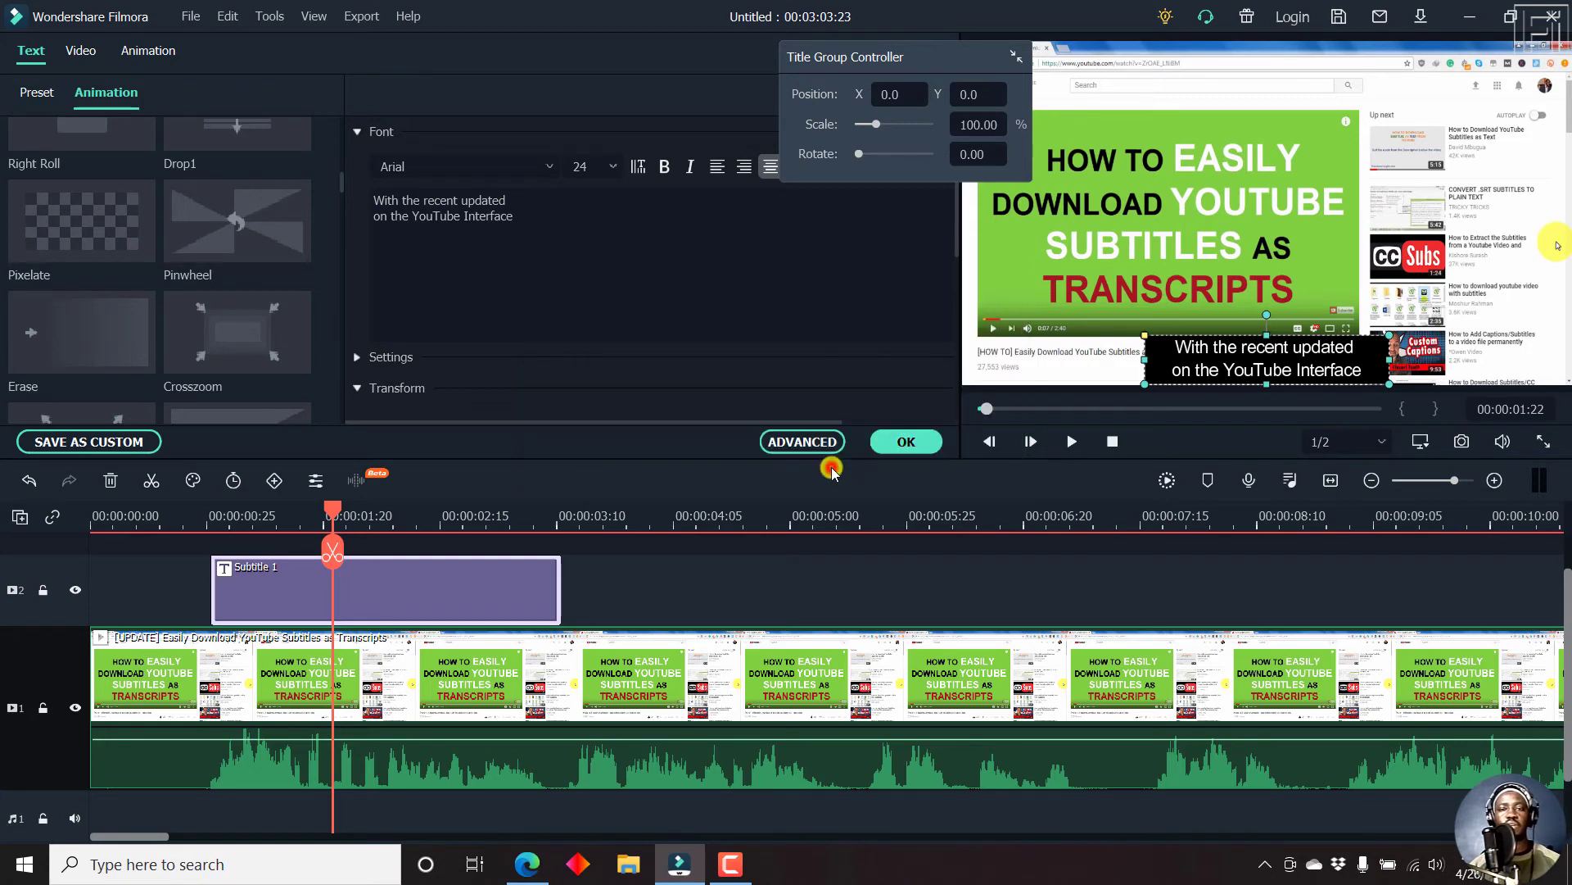
Place the custom 'Subtitles for Social Media' title on track 2 after Subtitle 1.
click(920, 443)
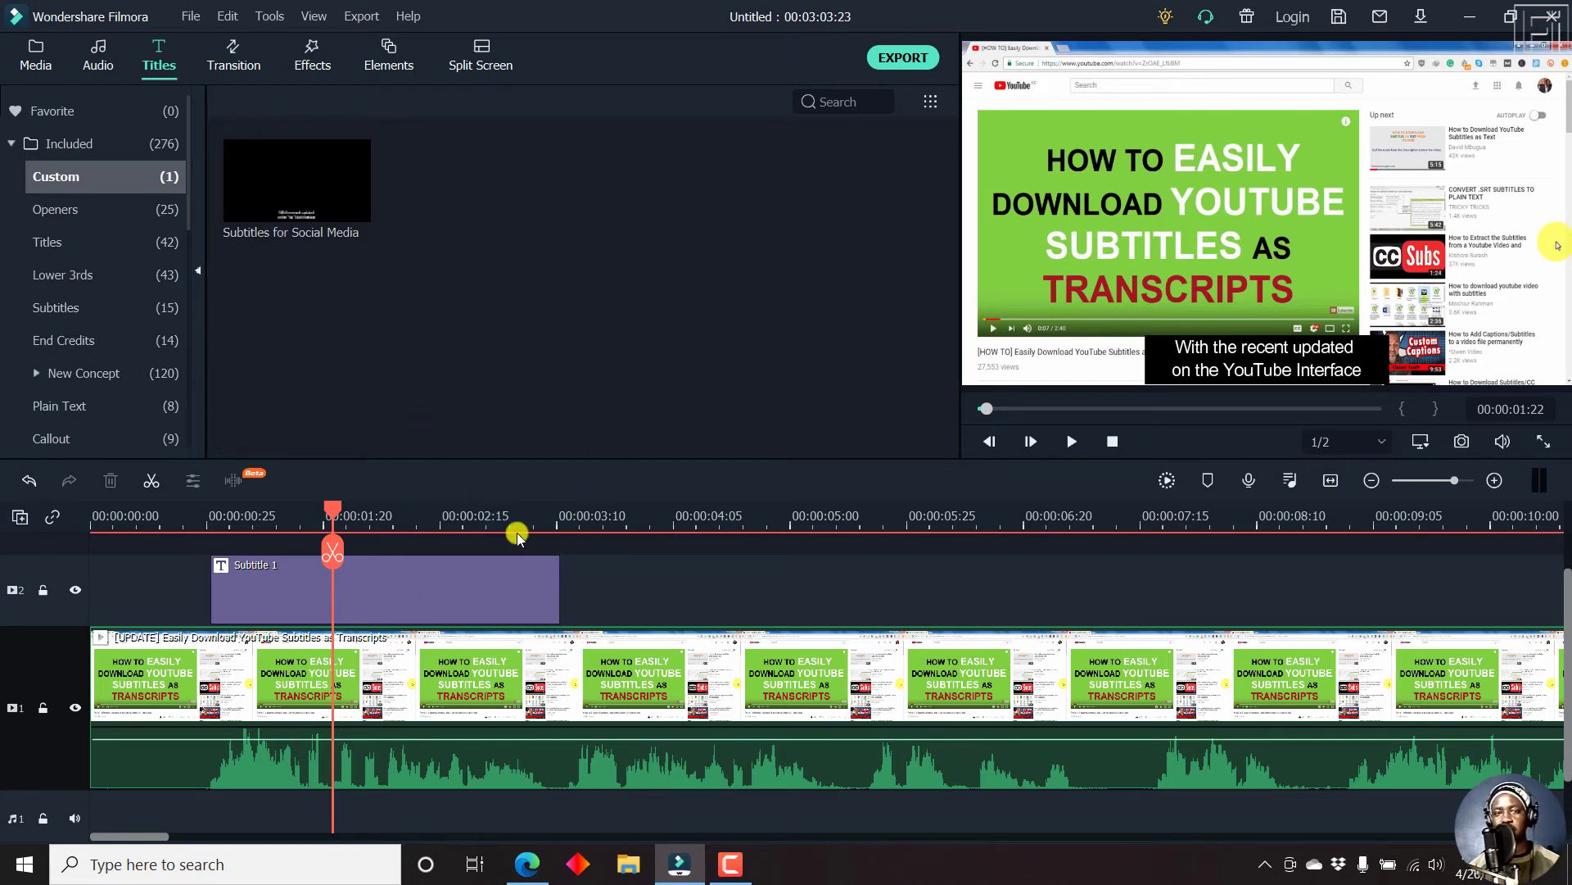
mouse_move(266, 236)
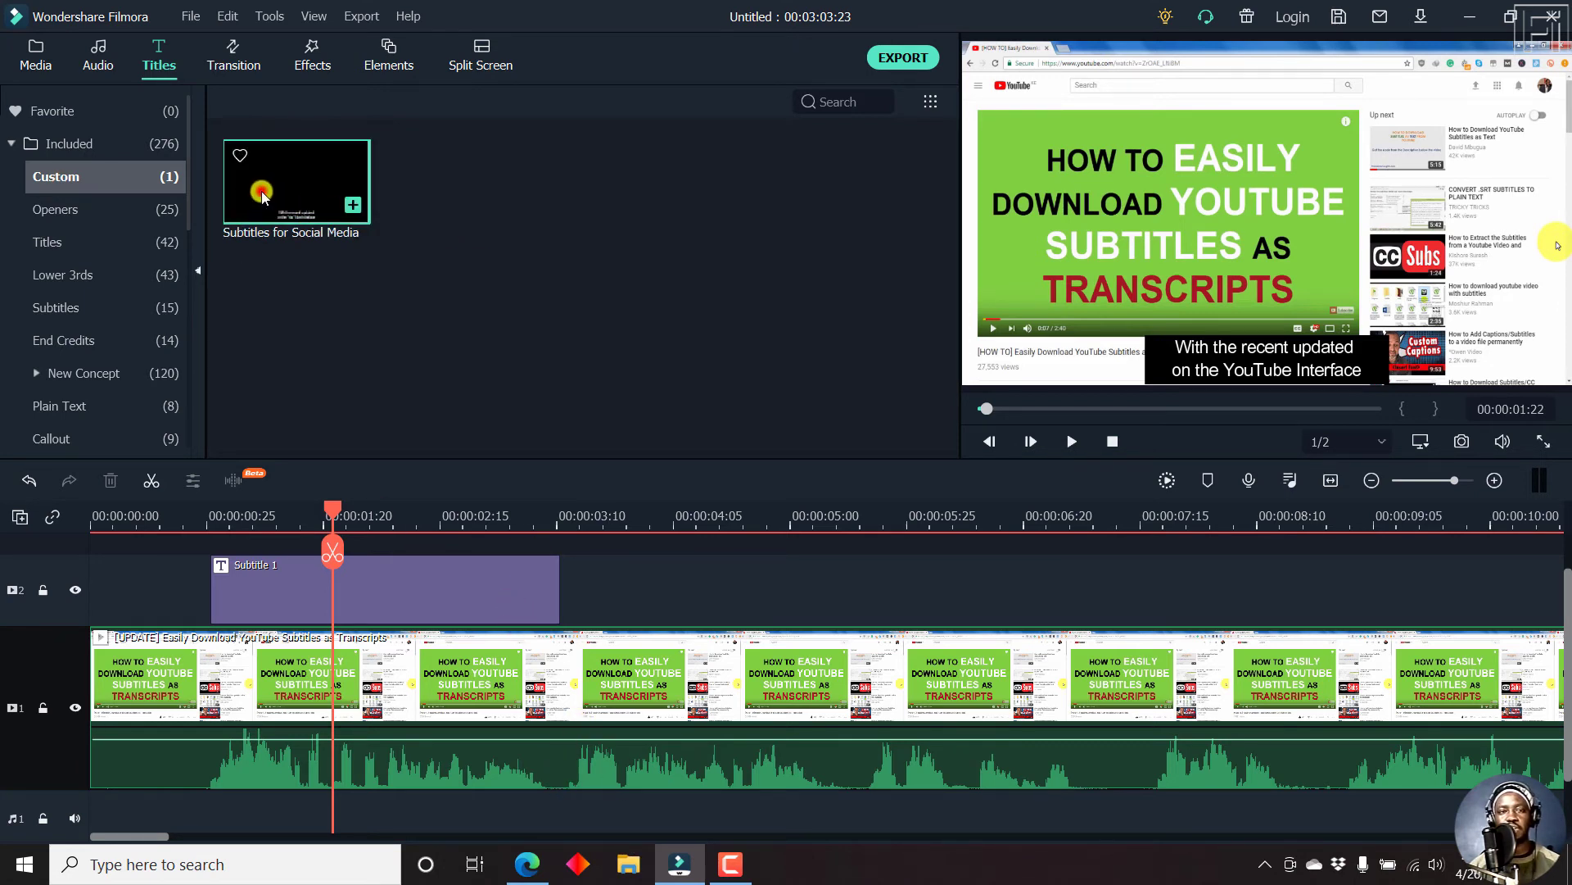
drag(263, 192, 588, 591)
Zoom into the timeline, align the new subtitle clip to the playhead, and preview playback.
click(569, 516)
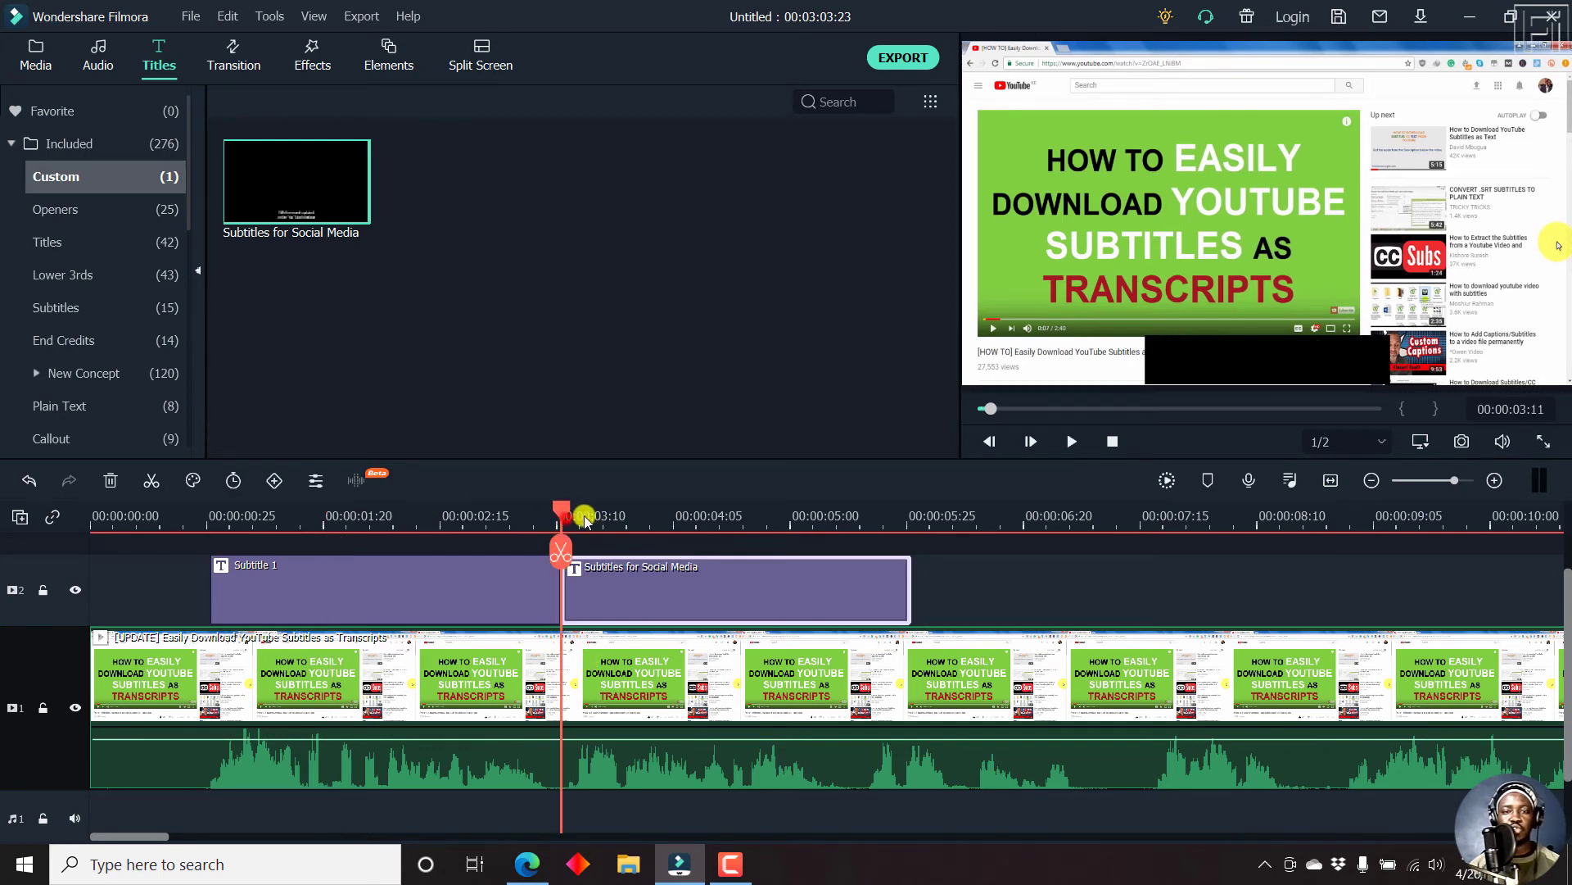
click(1495, 481)
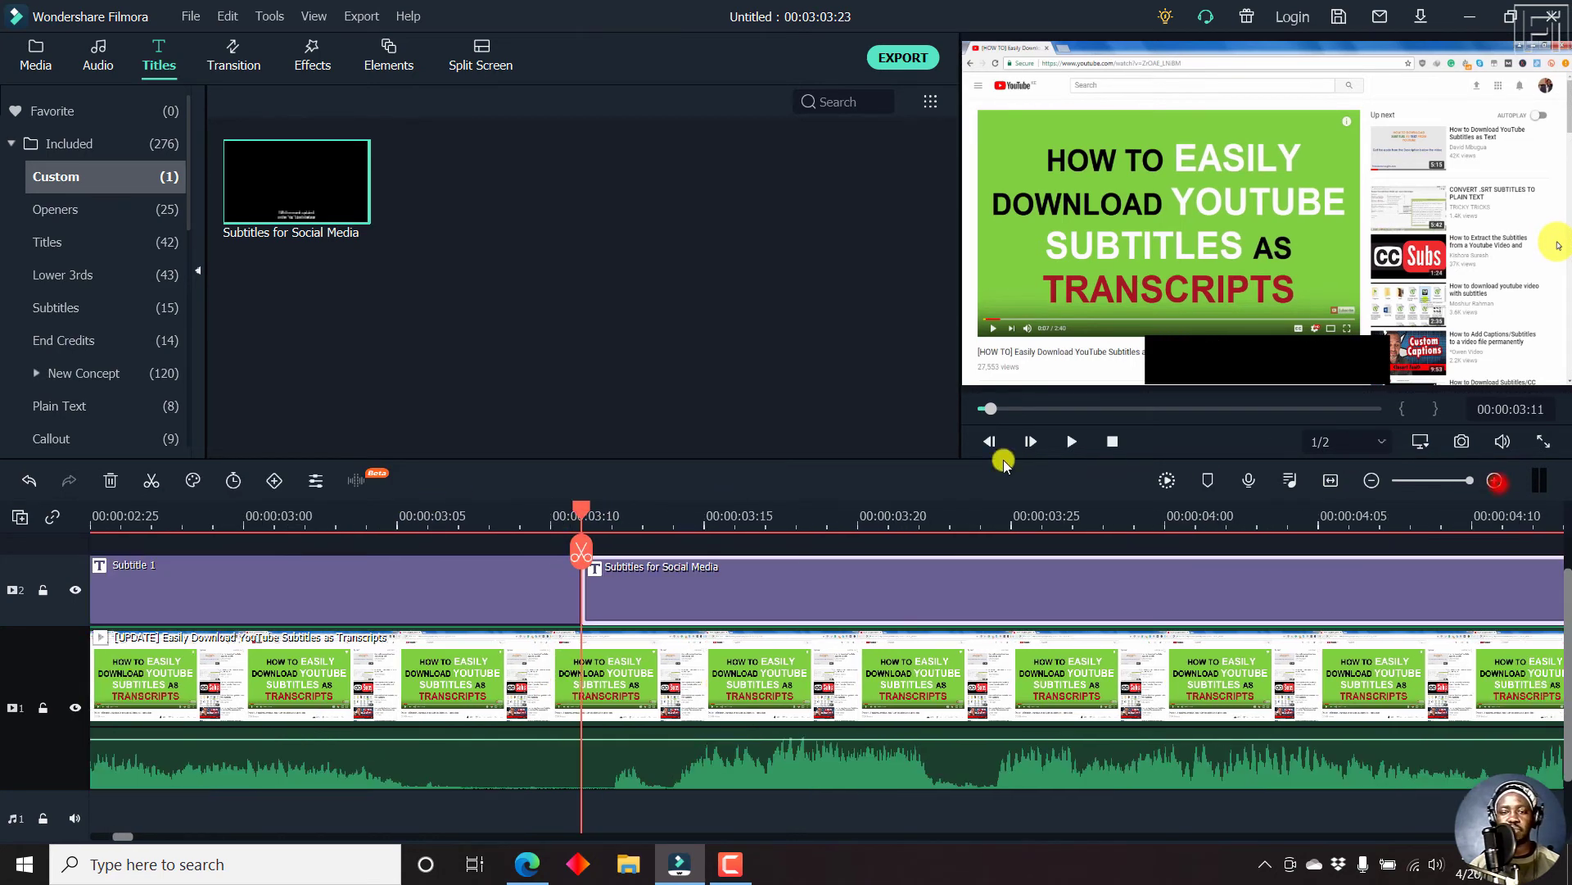
click(613, 516)
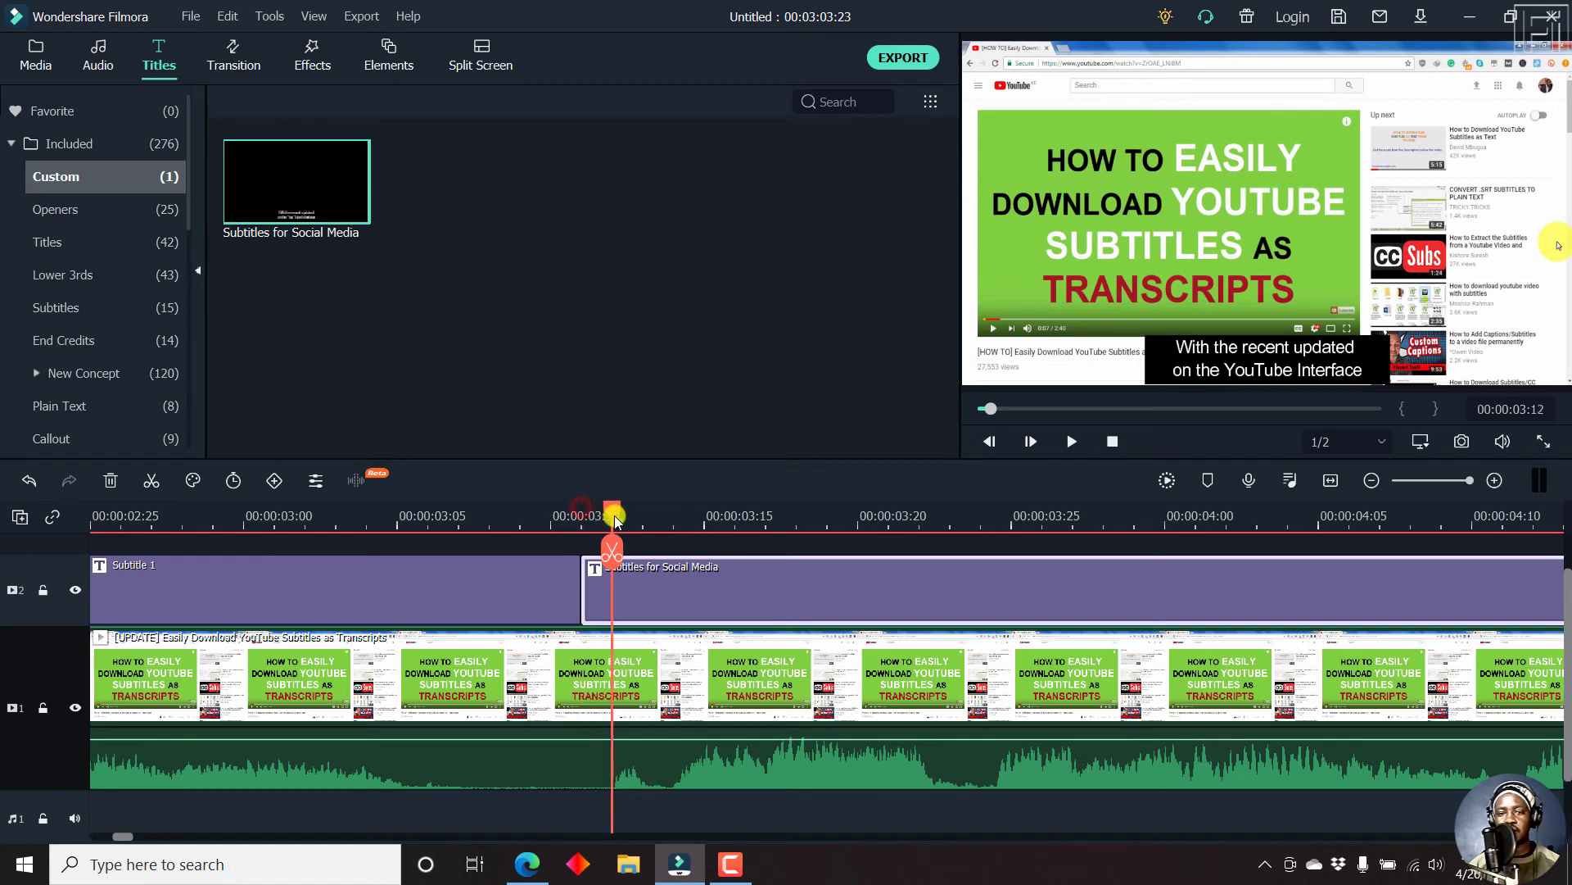
drag(675, 584, 710, 596)
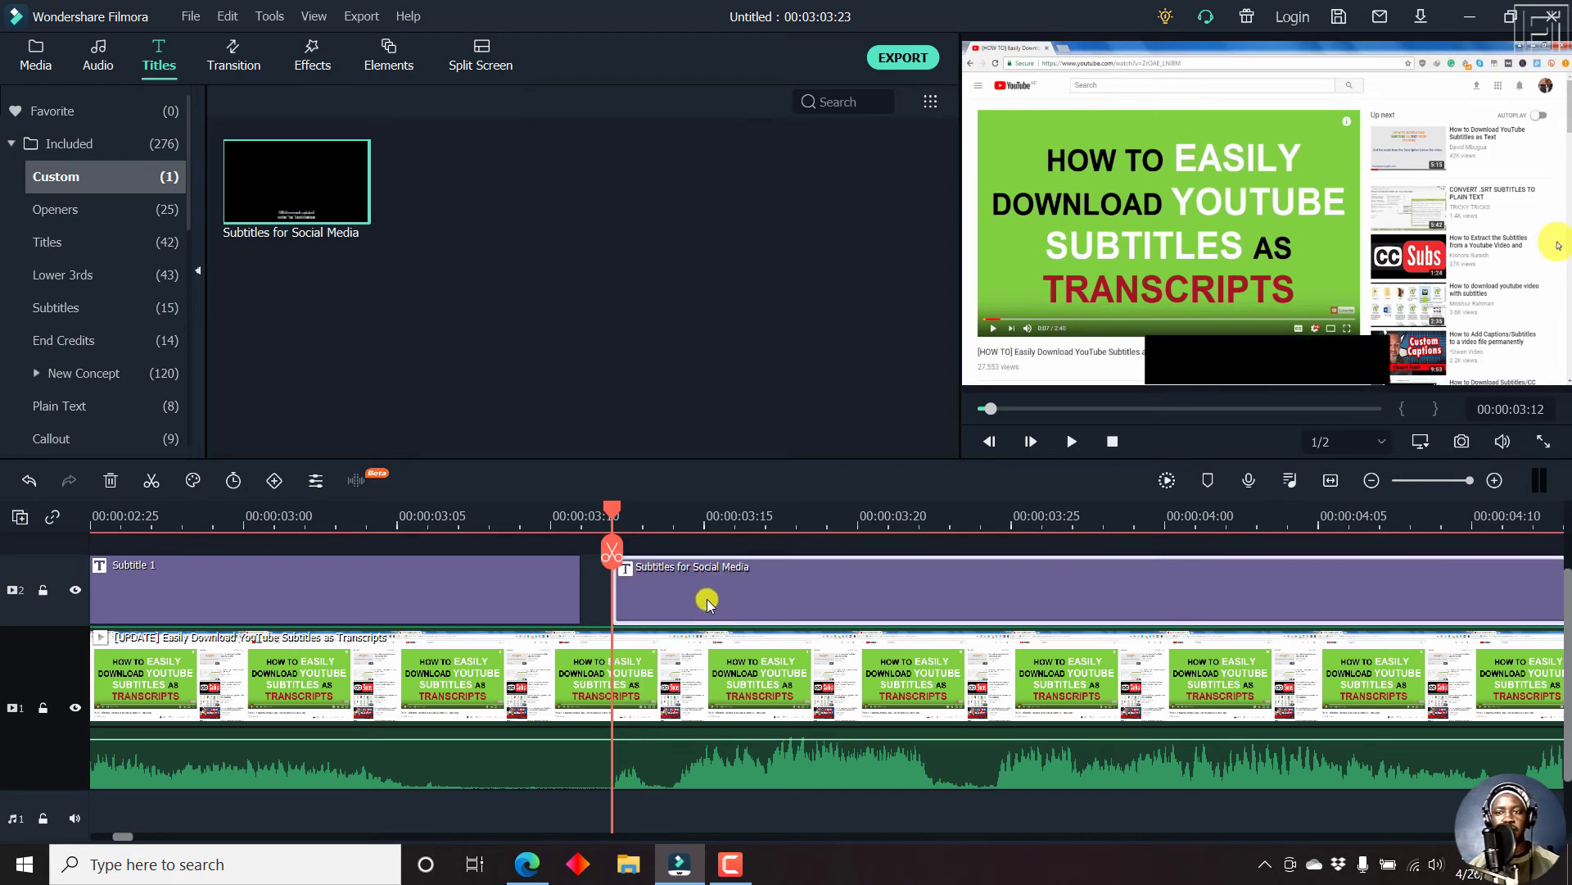
key(space)
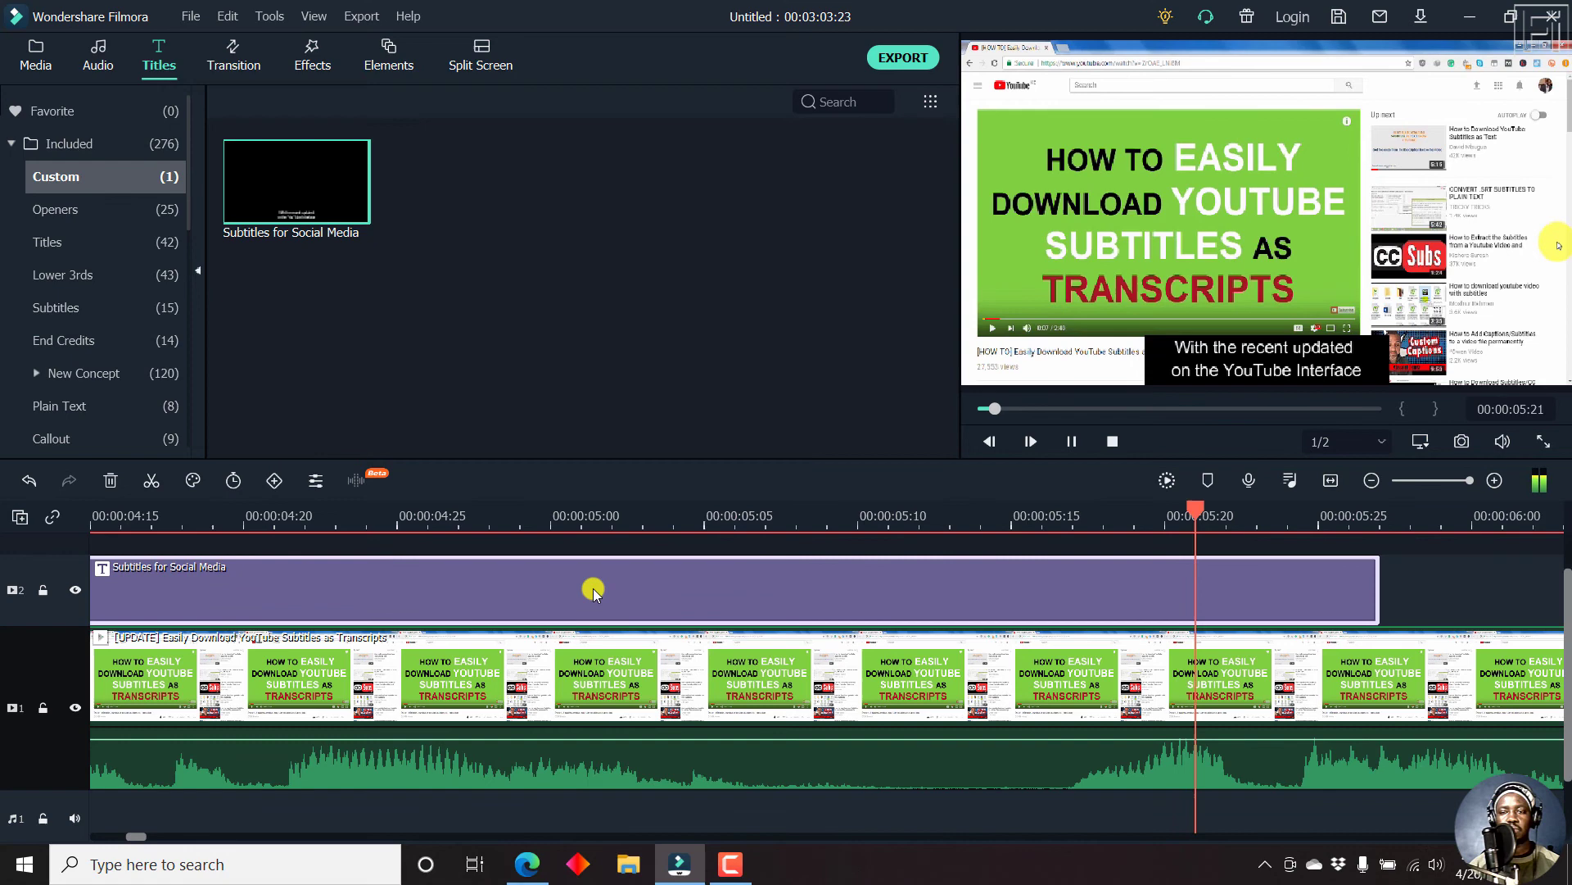
key(space)
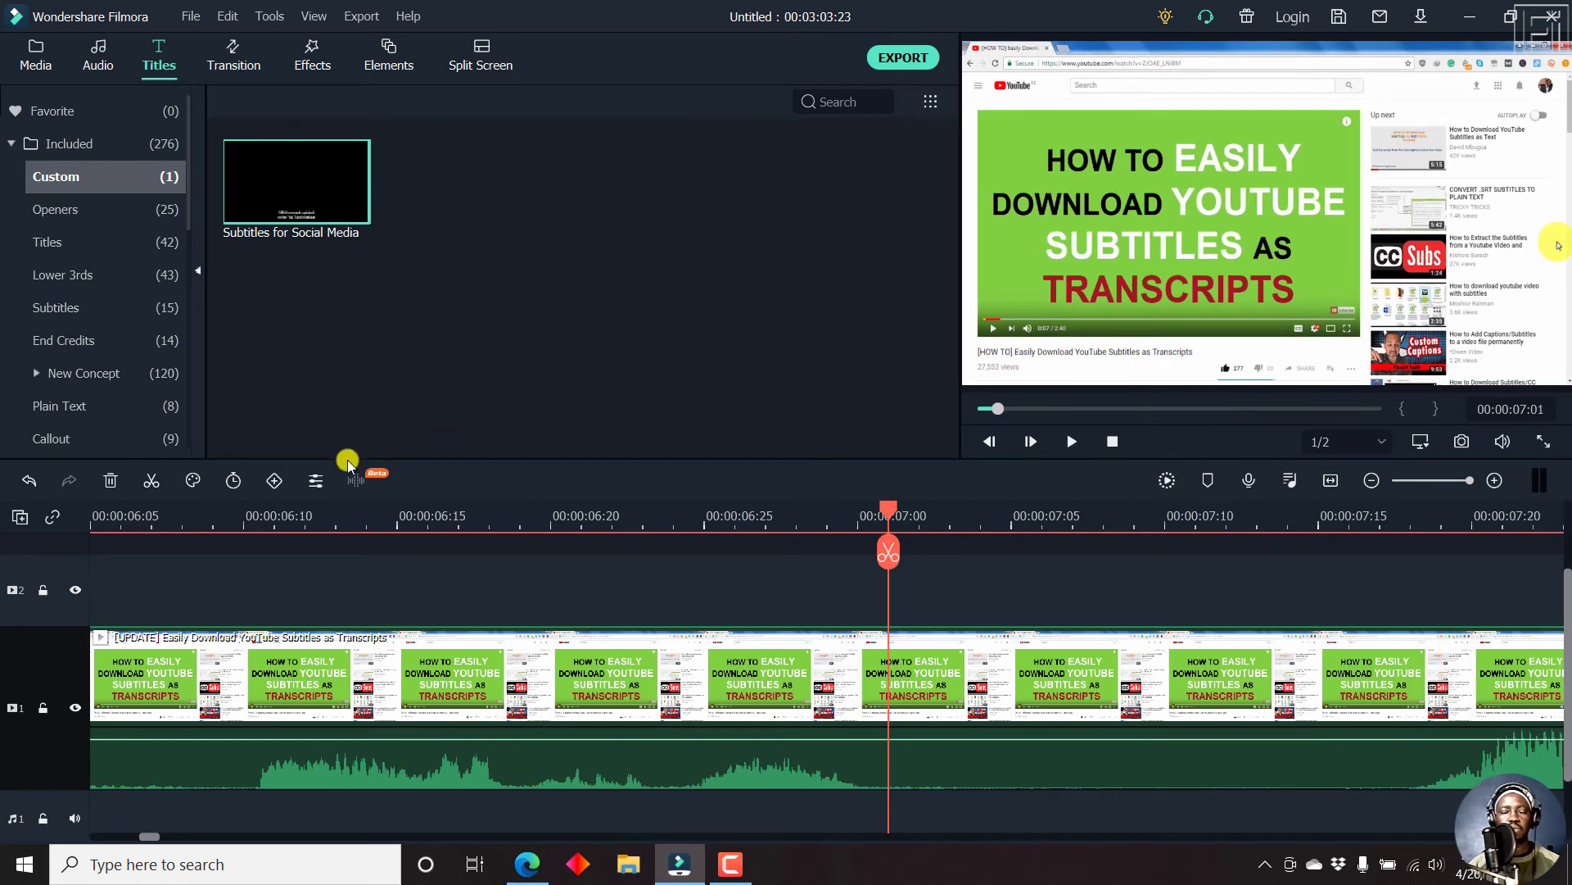
Zoom the timeline out and lengthen the new subtitle clip to about 6:20.
click(1373, 481)
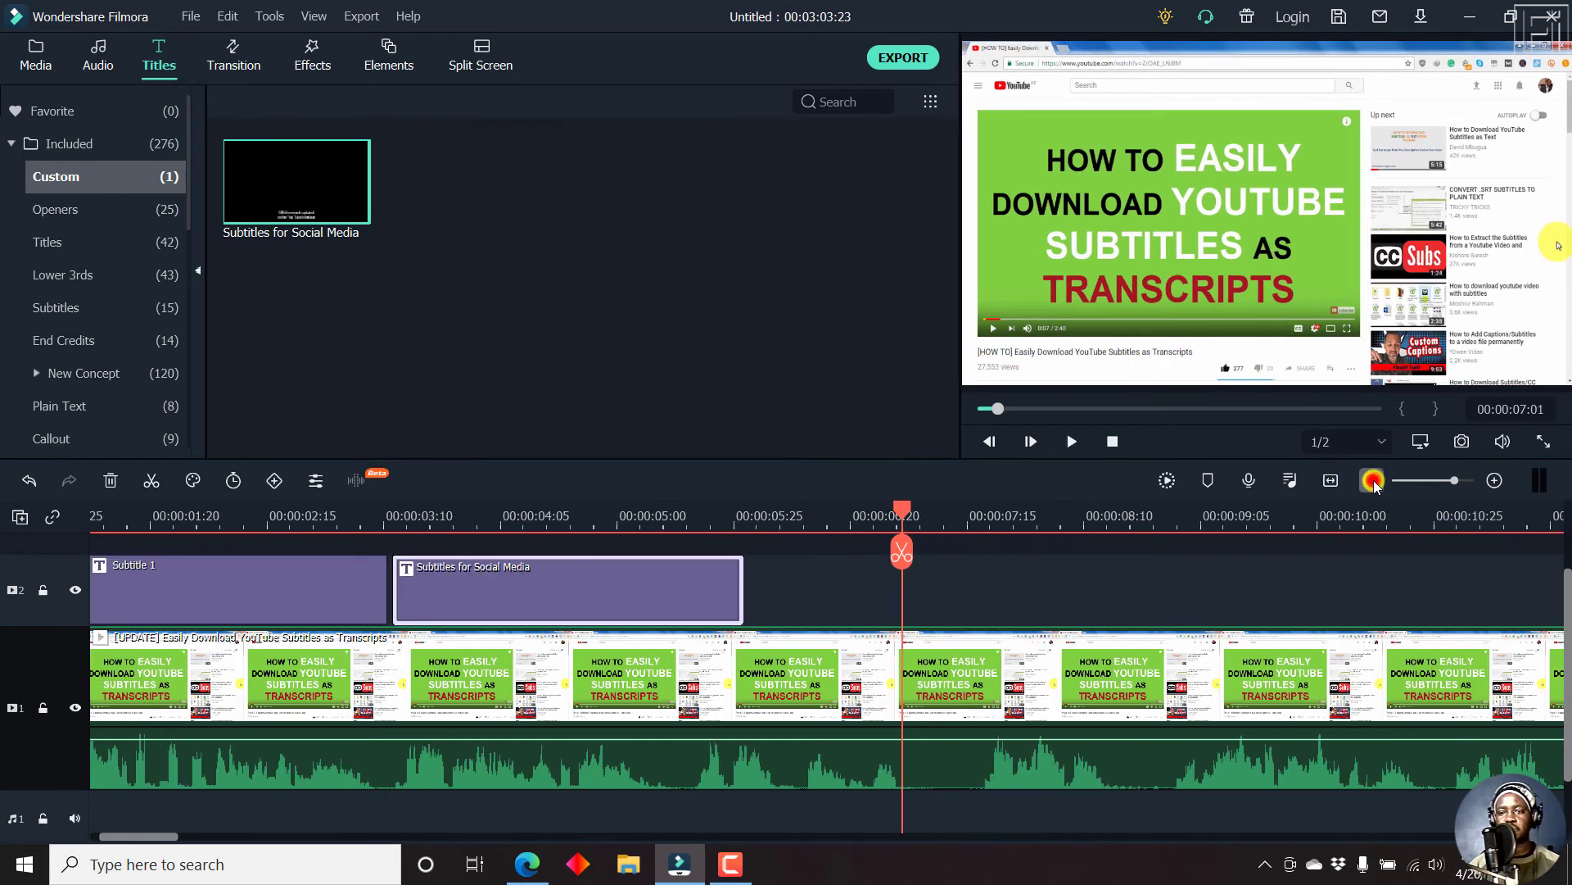
click(1374, 481)
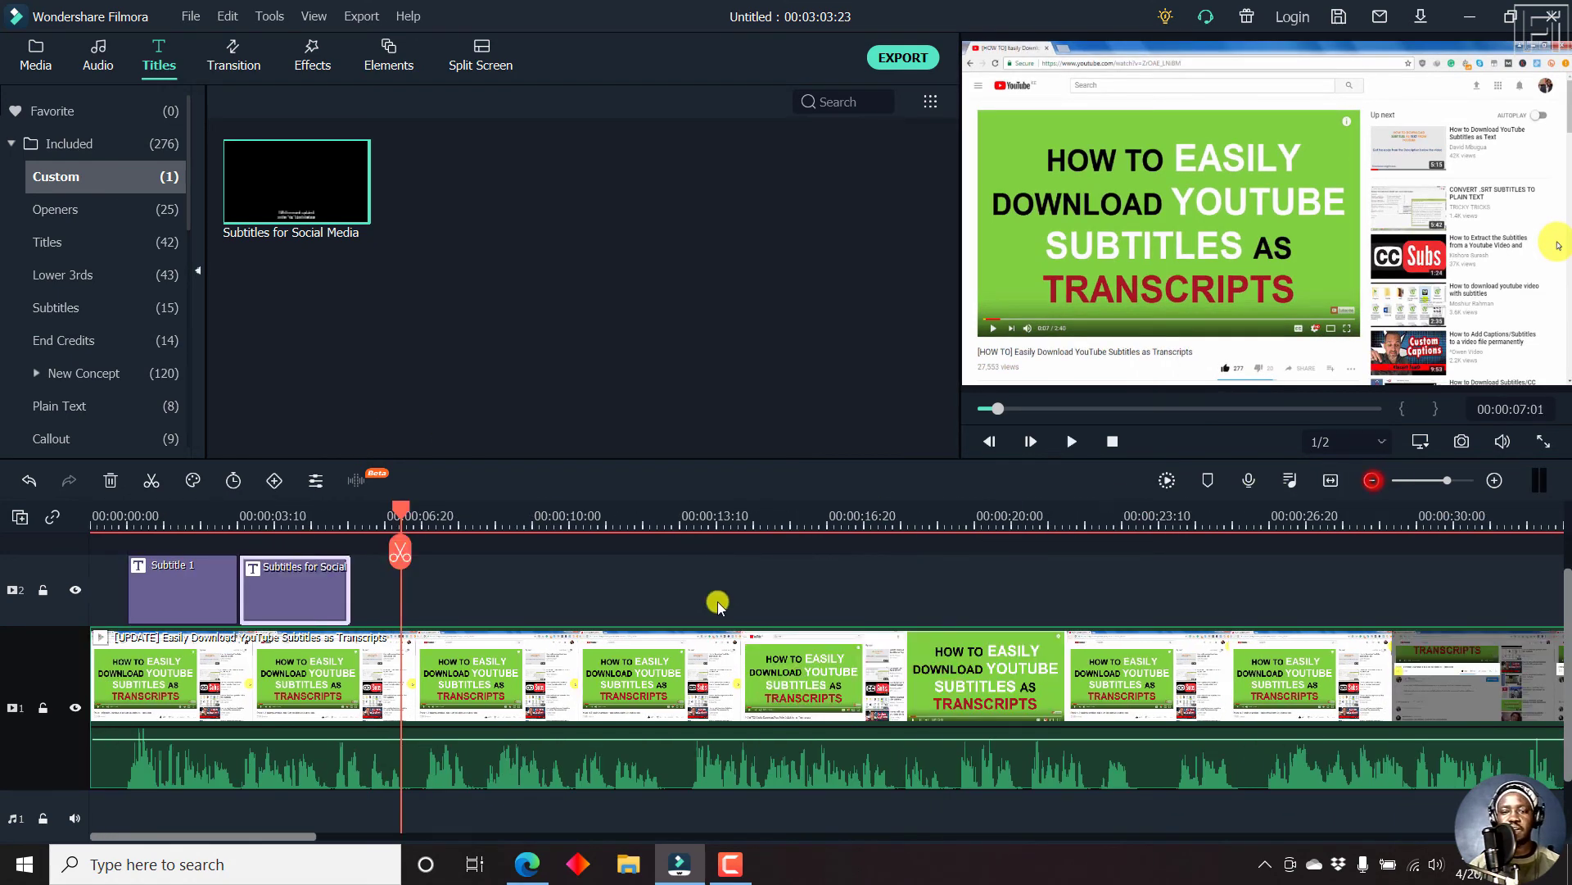
drag(350, 587, 398, 586)
Replace the second subtitle's text with "it's now easier than before to download YouTube Transcripts.".
double_click(340, 590)
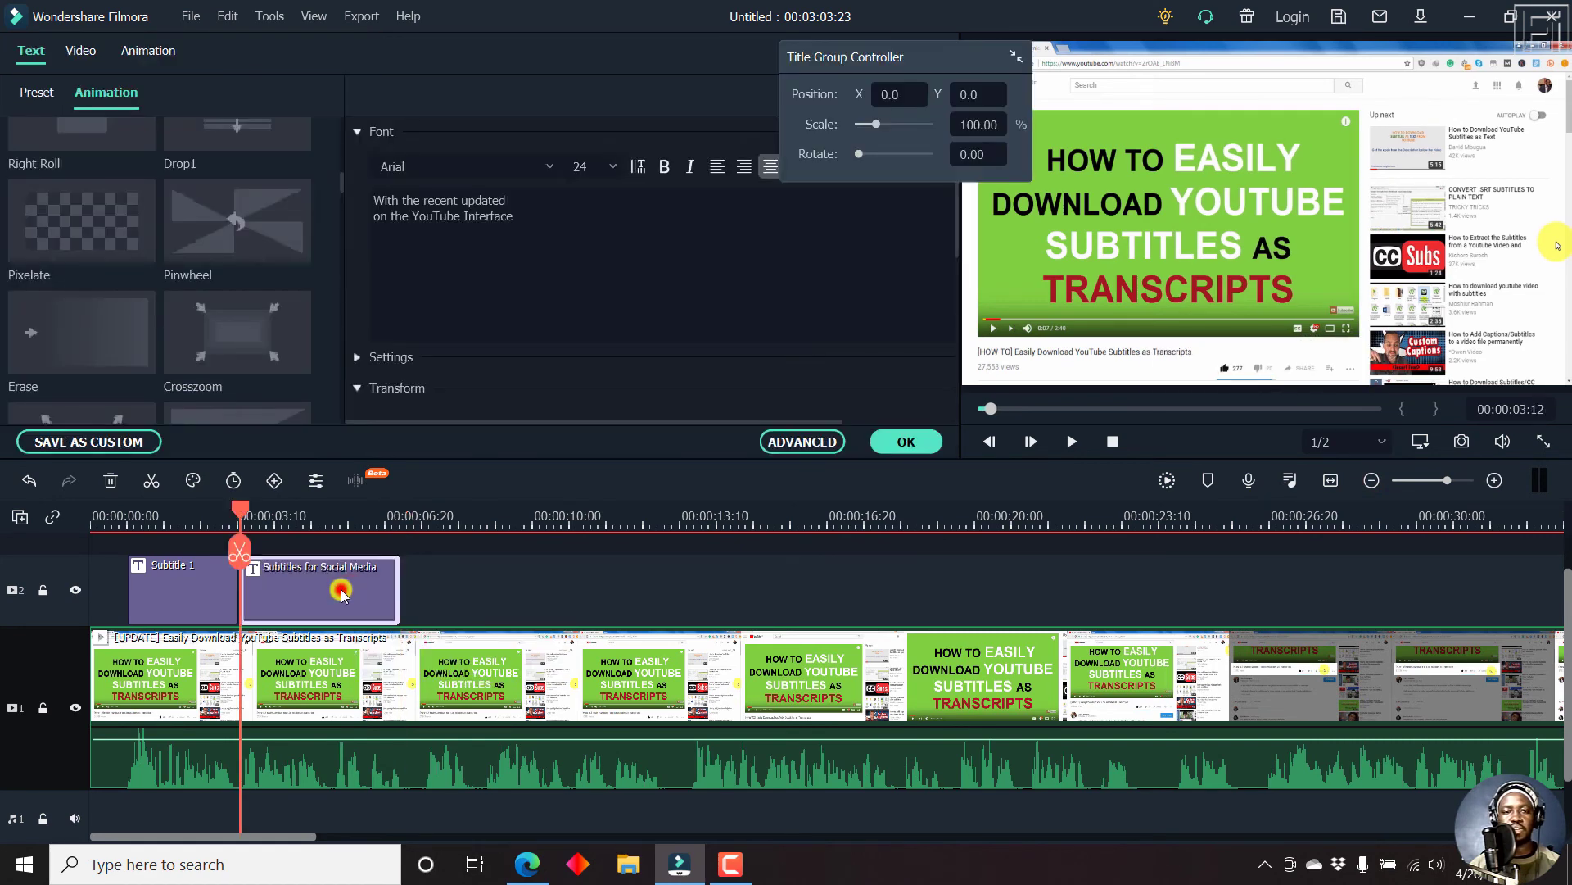
click(543, 213)
key(ctrl+a)
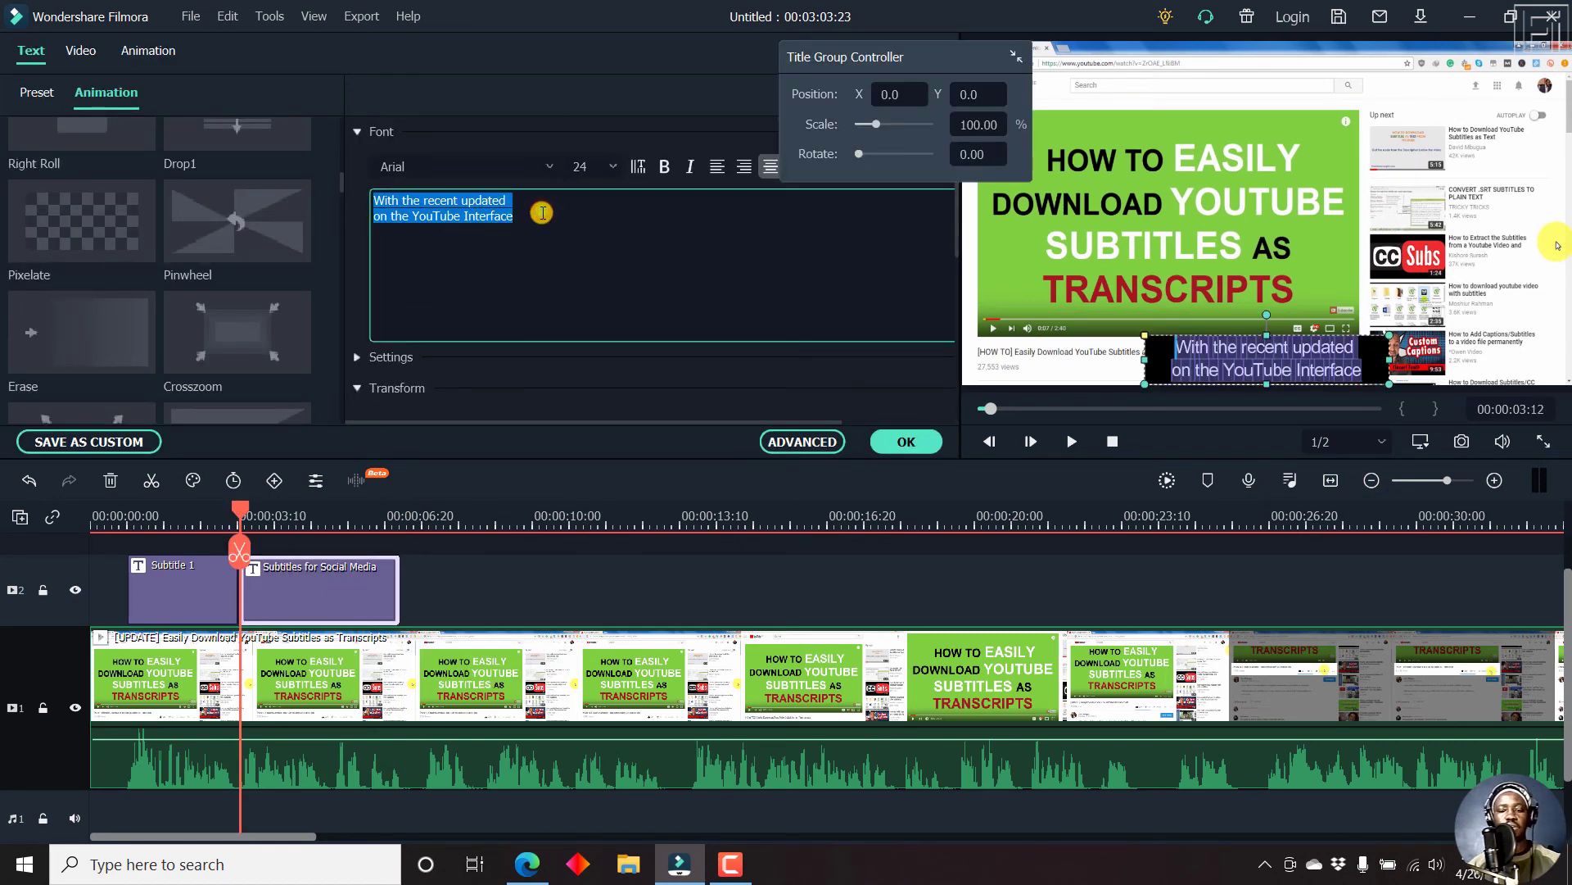
text(it's no)
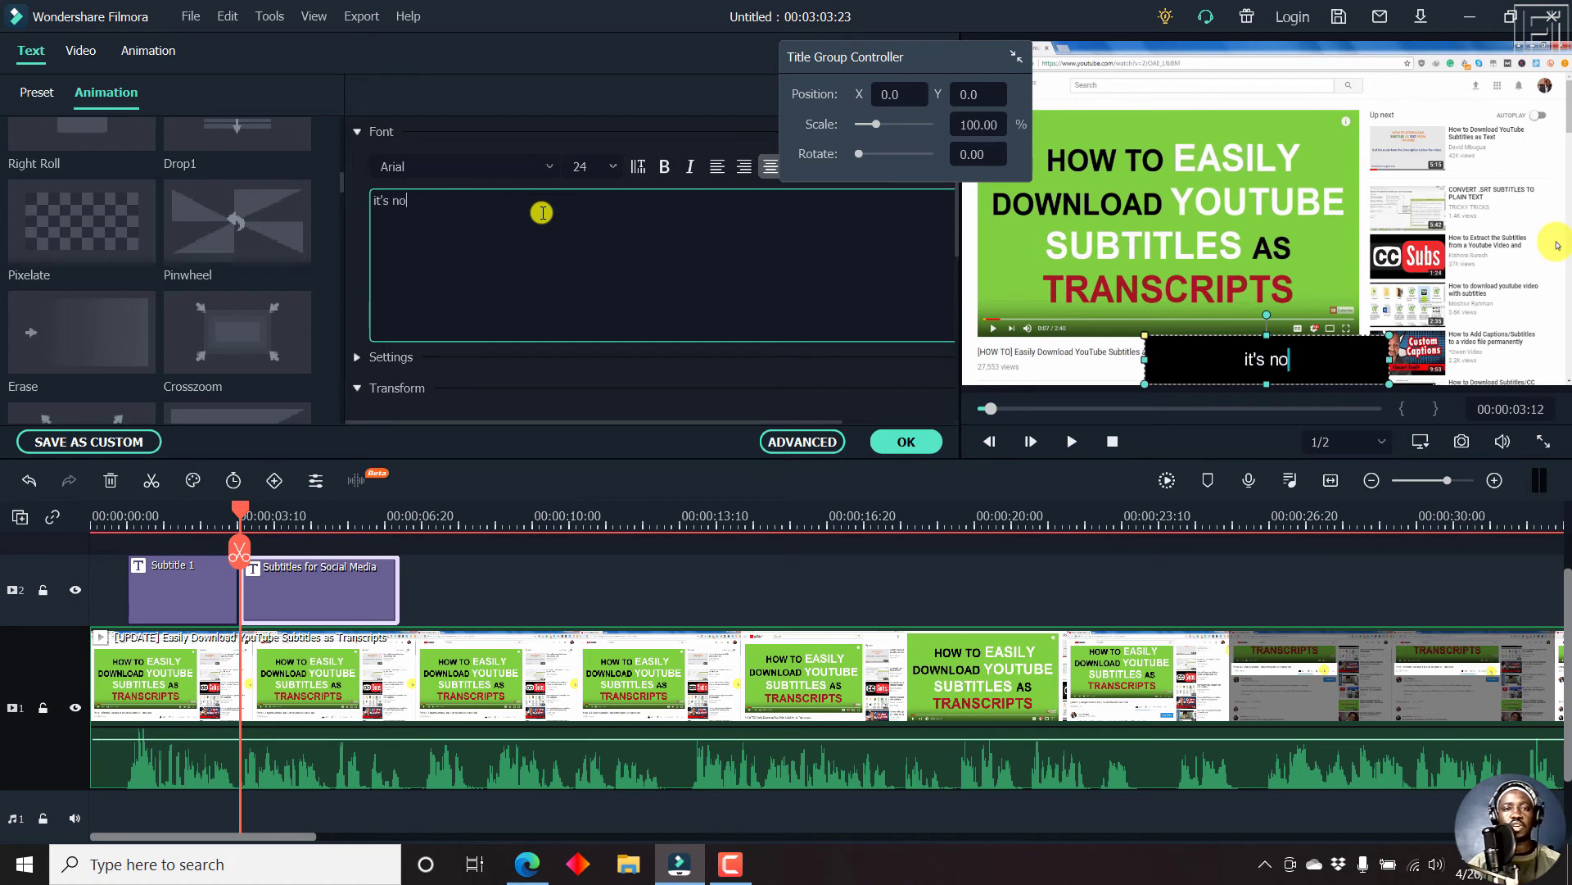
text(w easier than )
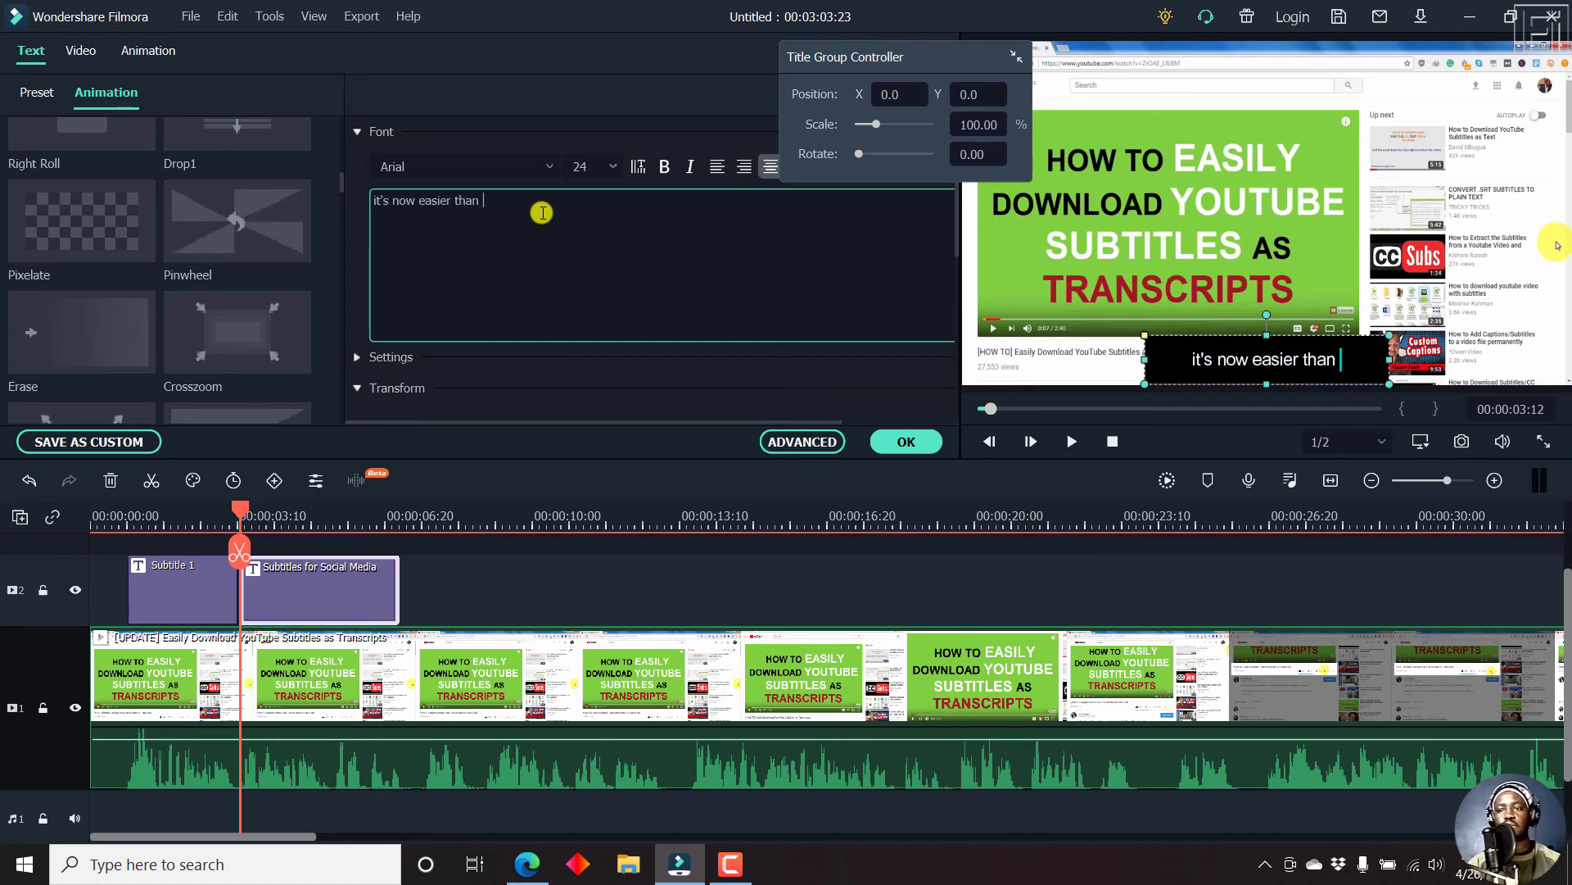
text(before to d)
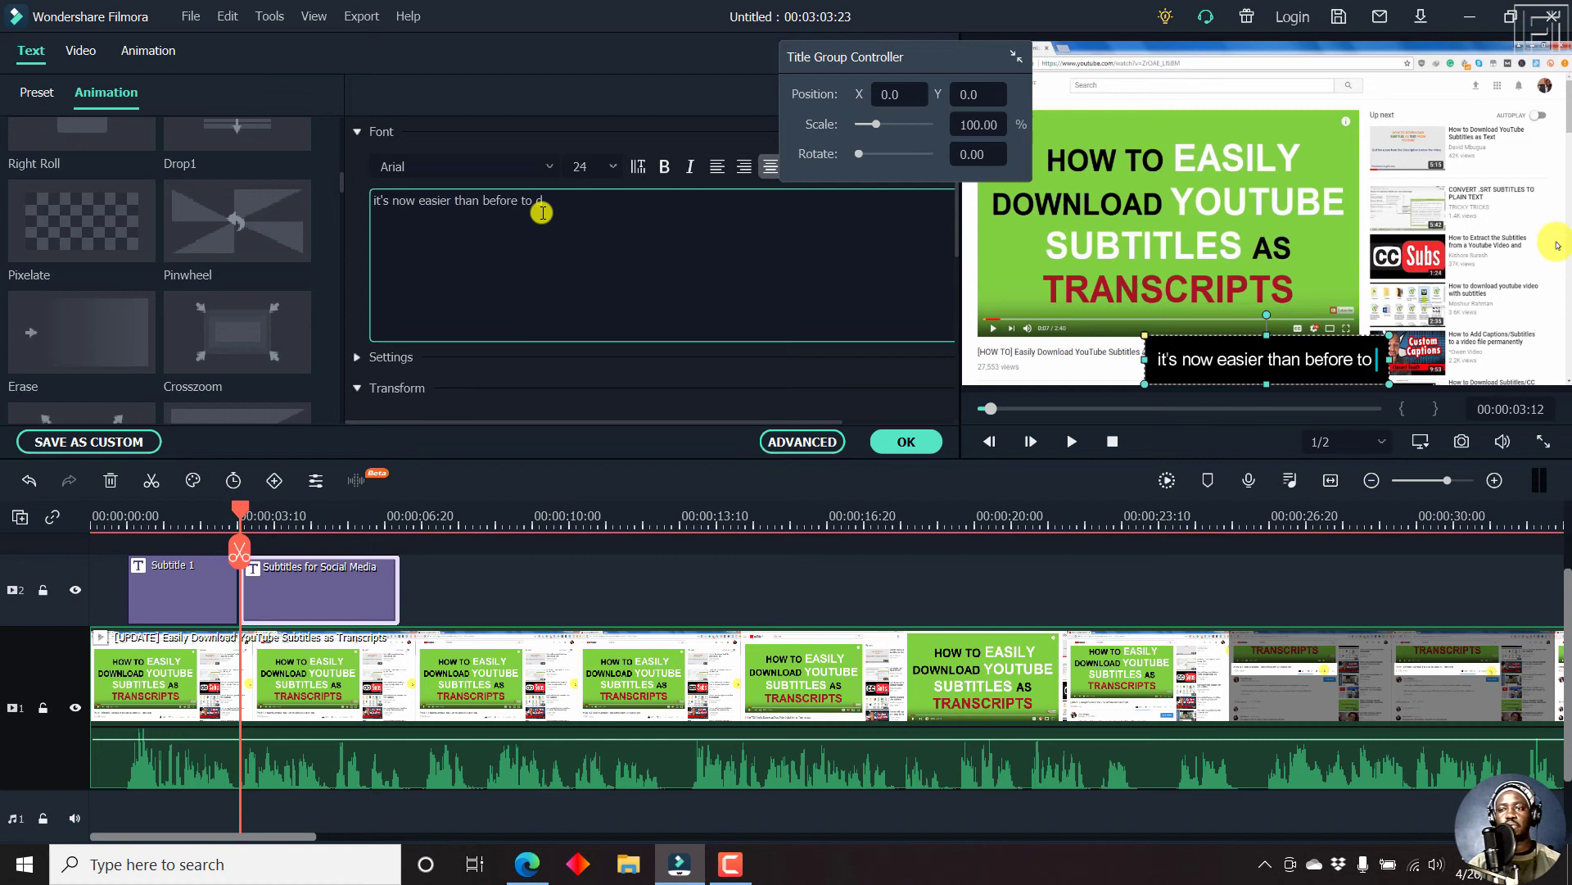
text(ownload Yo)
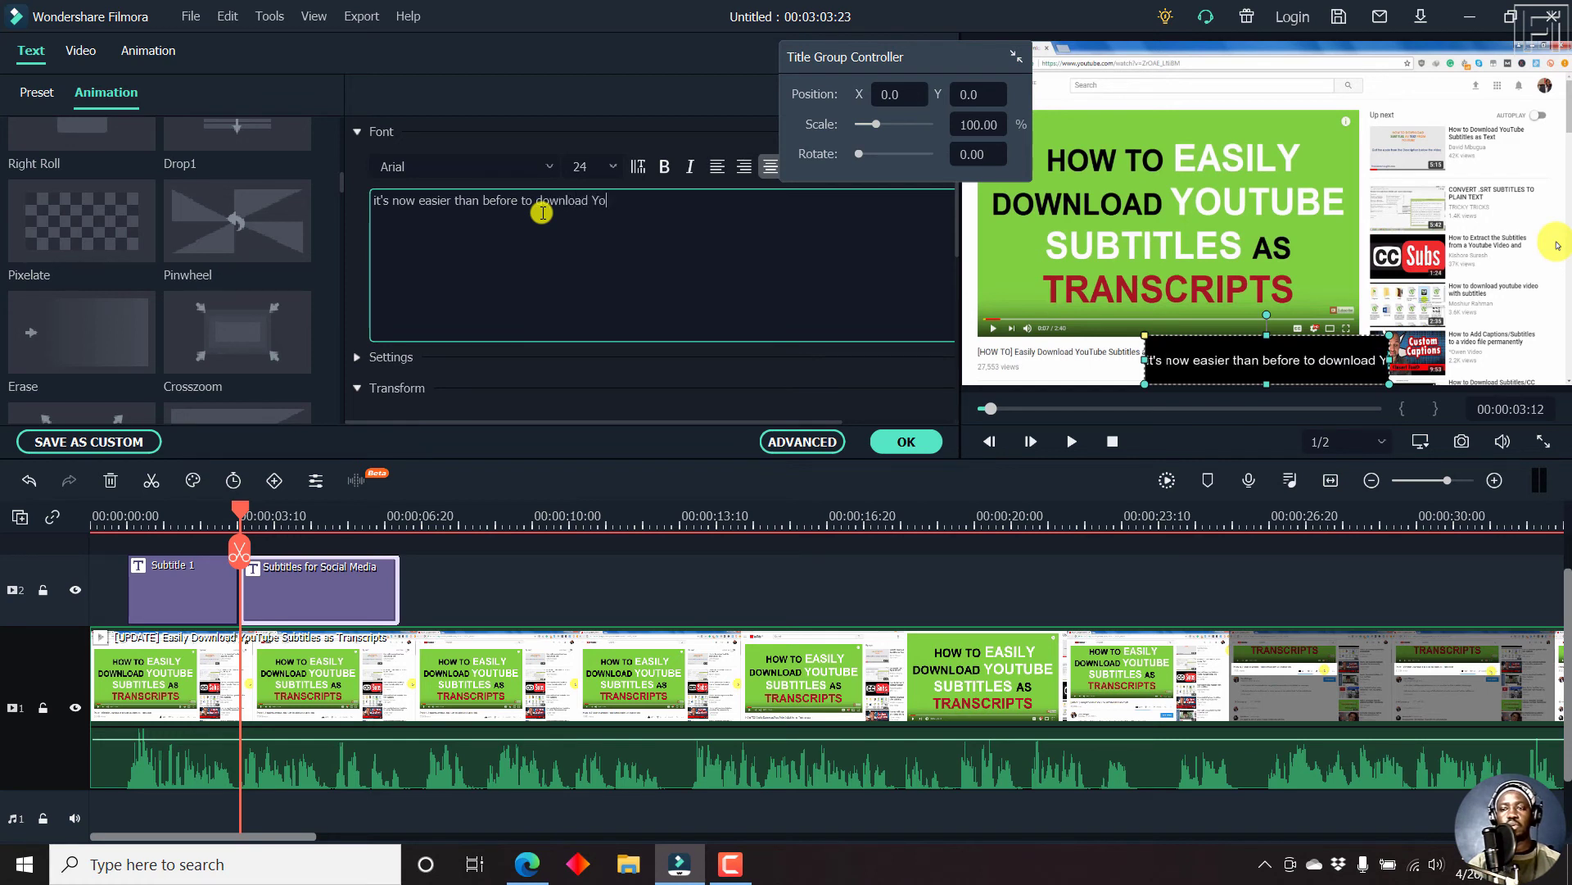
text(uTUbe)
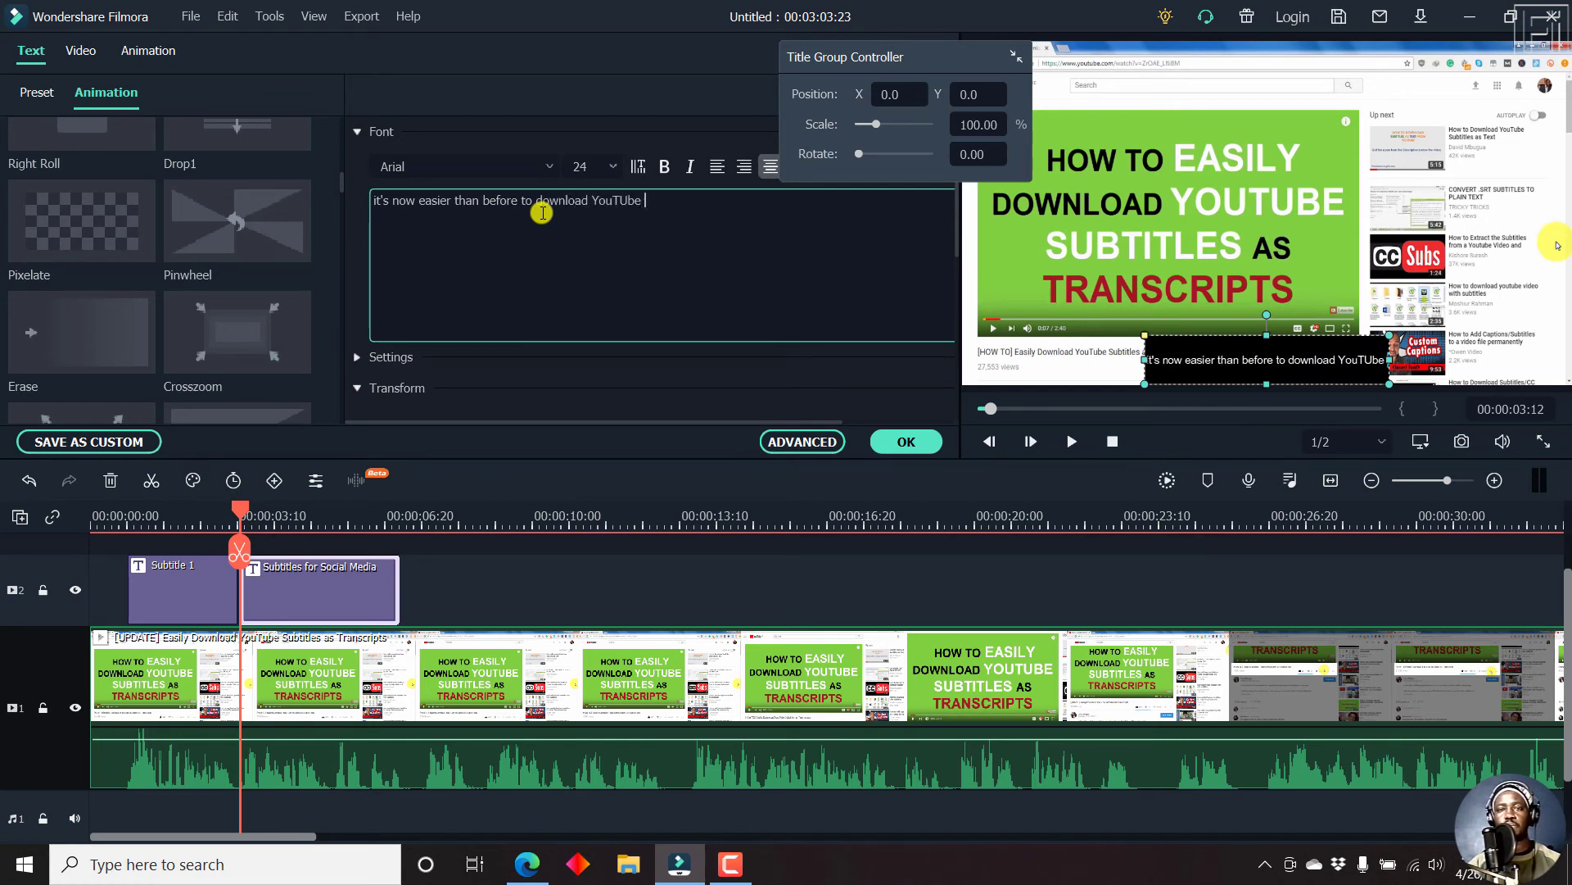
key(BackSpace)
key(BackSpace)
key(BackSpace)
key(BackSpace)
text(ube Tr)
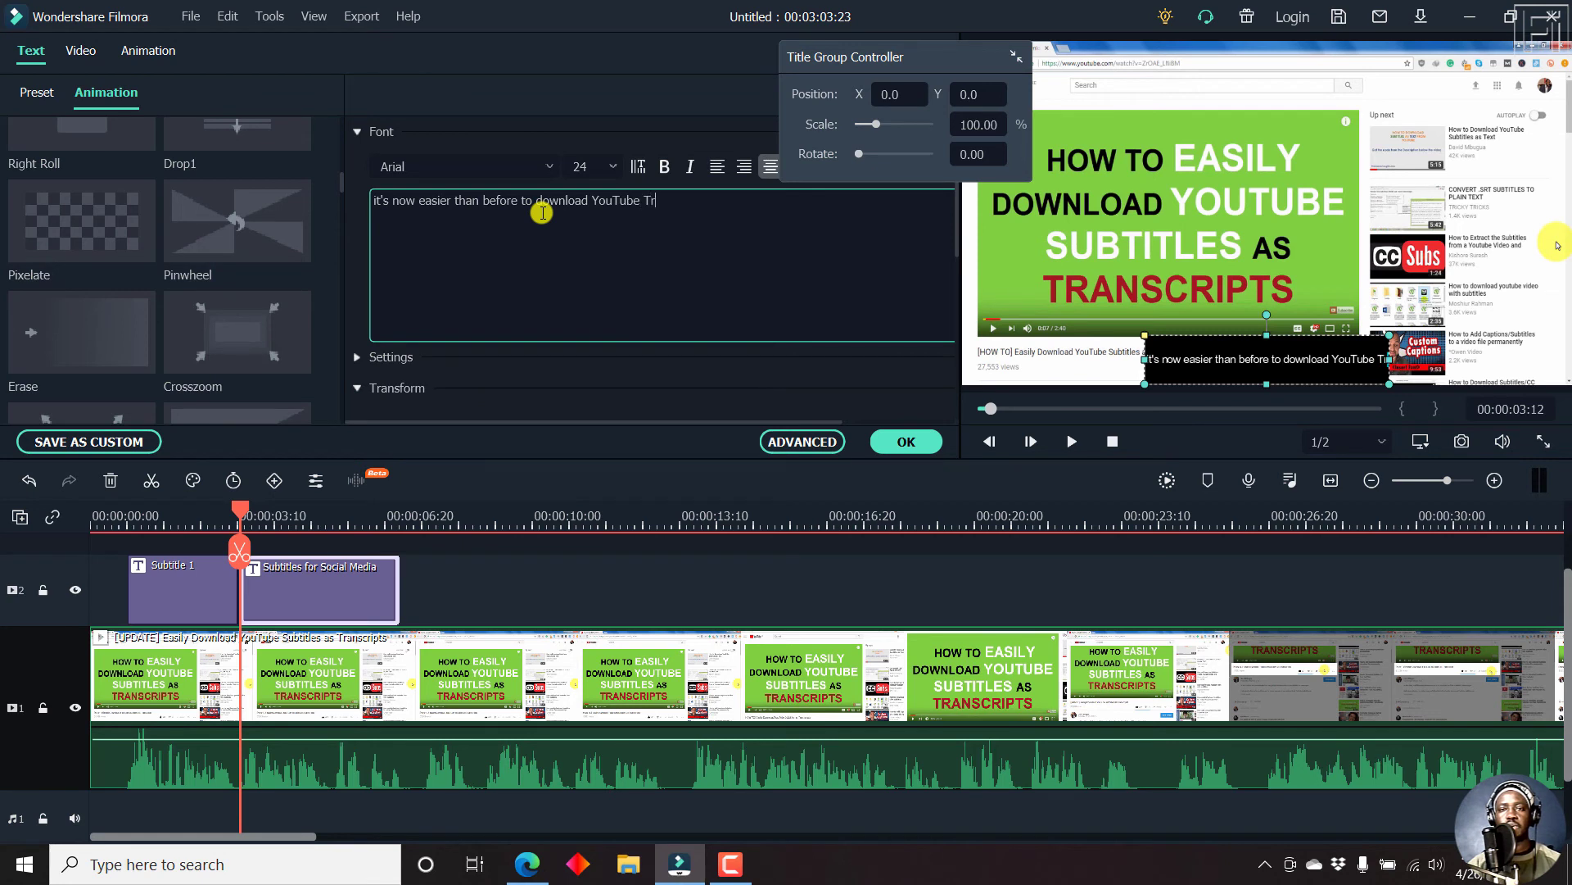
text(anscripts.)
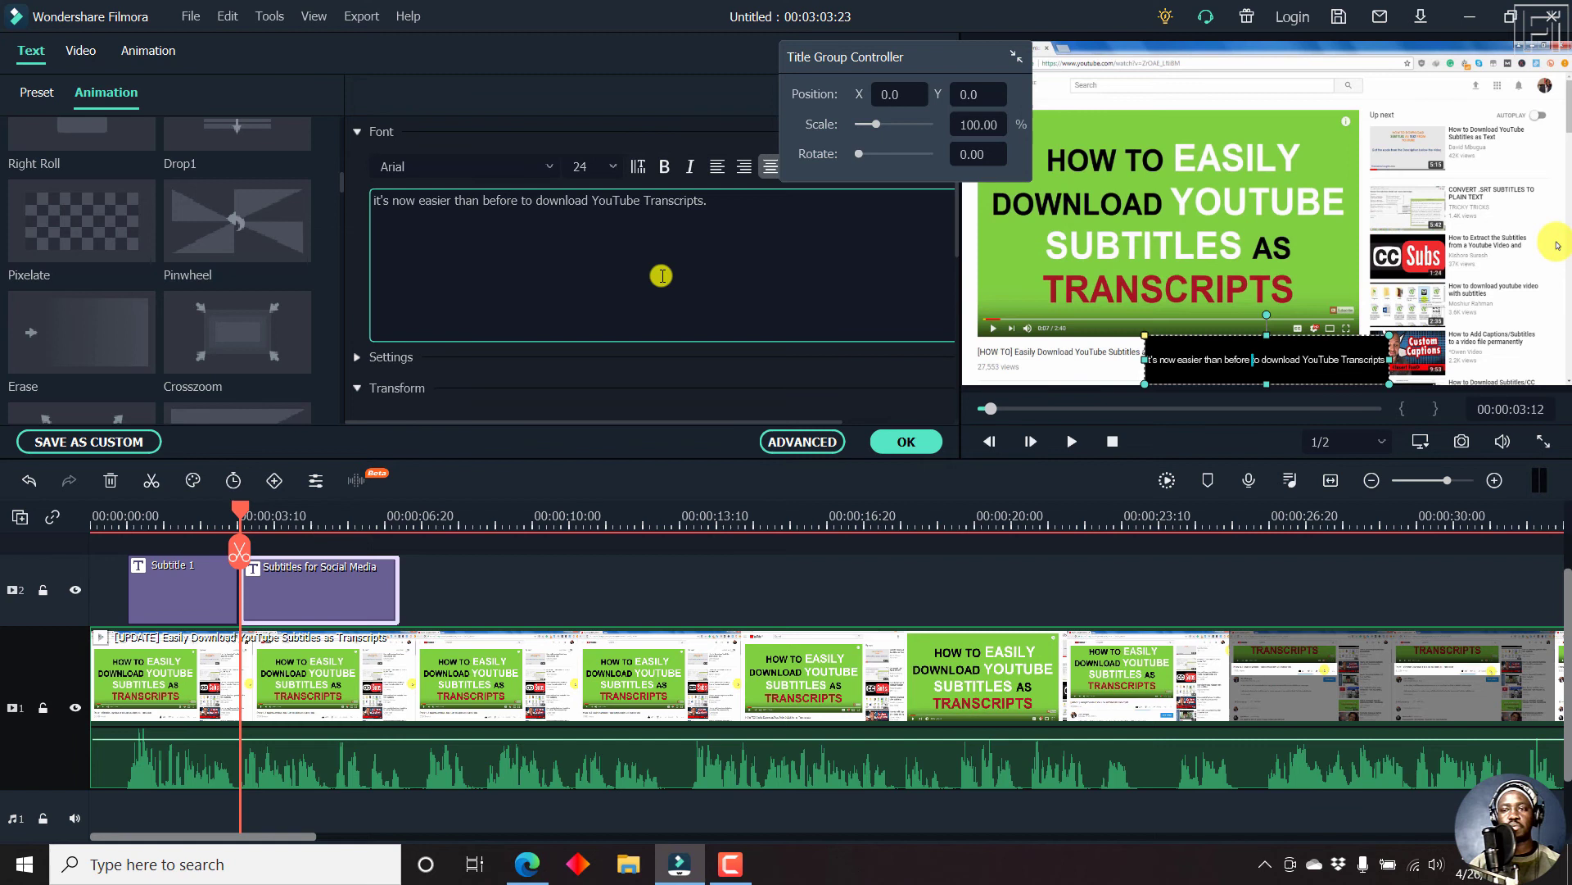
Break the subtitle onto two lines after 'before' and widen its text box to fit.
key(Return)
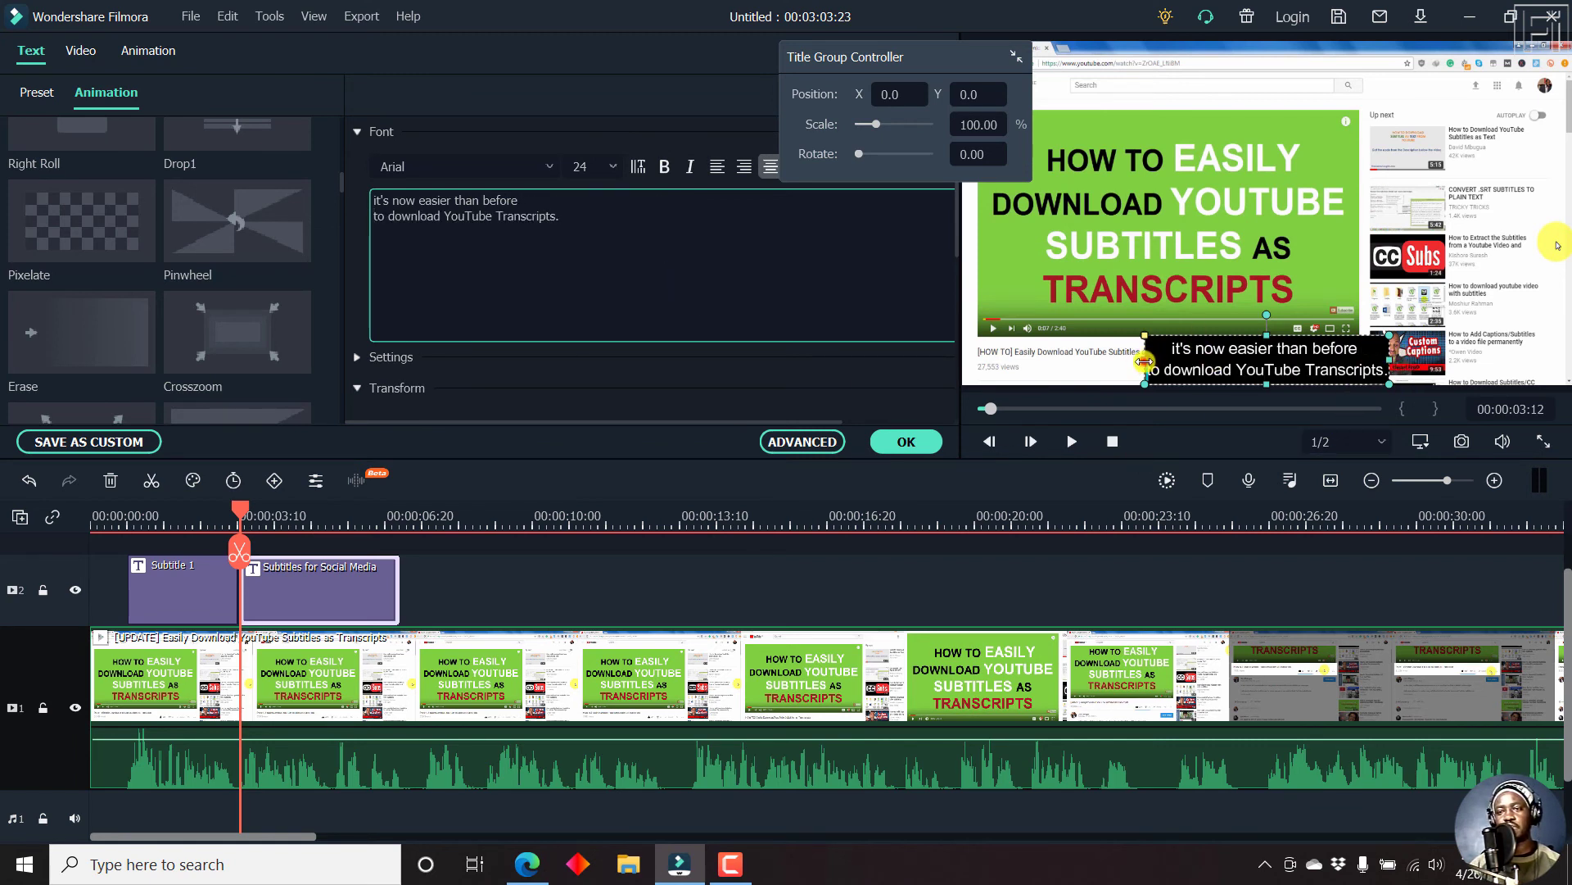
drag(1144, 361, 1212, 361)
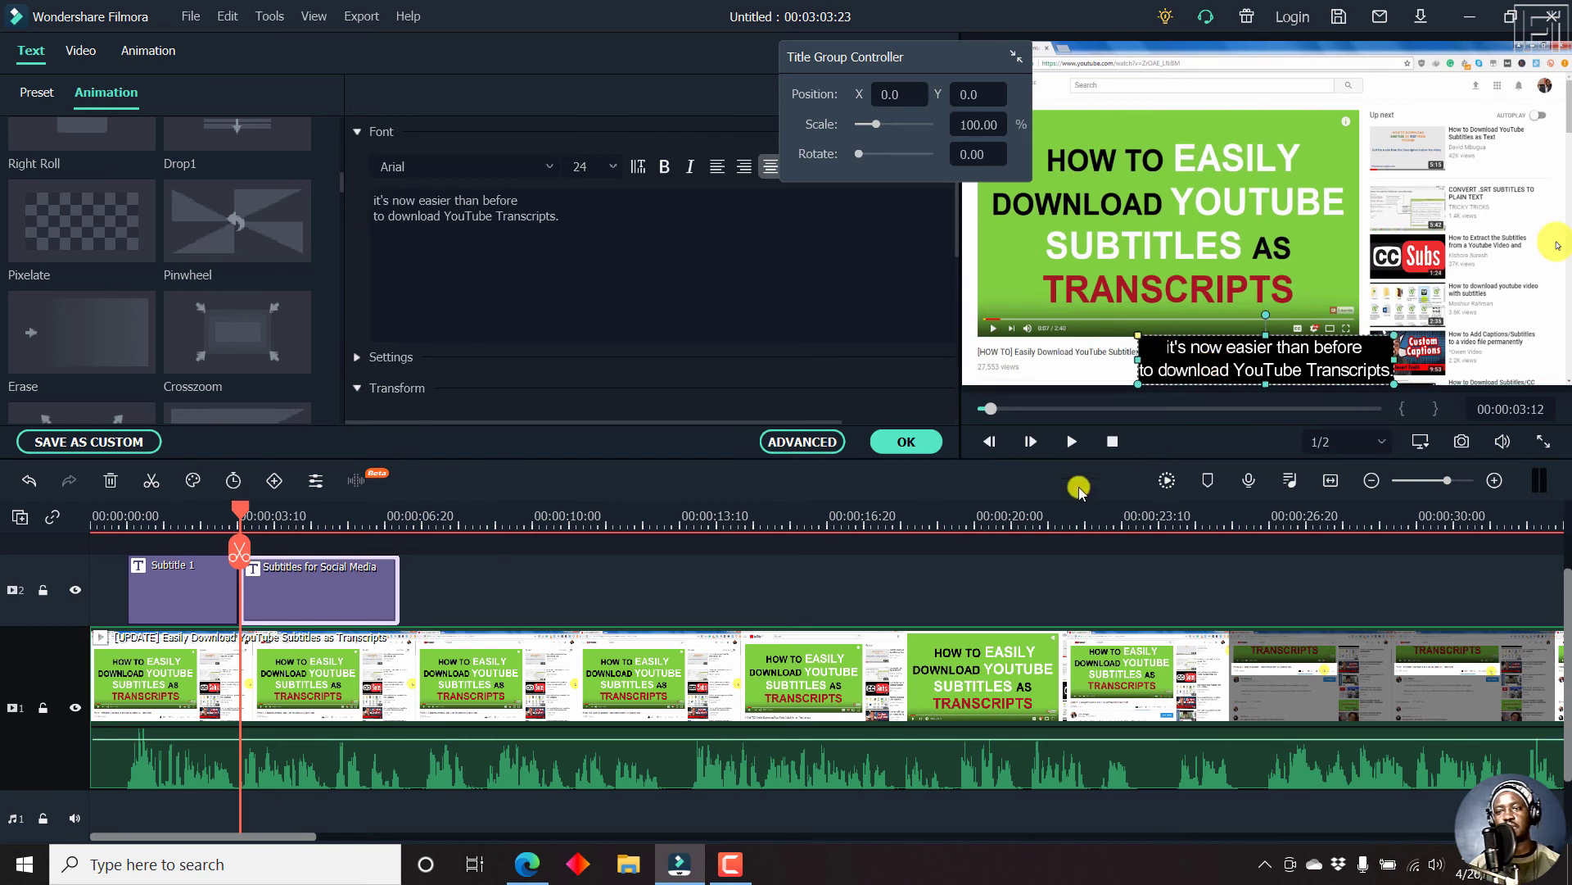
click(873, 579)
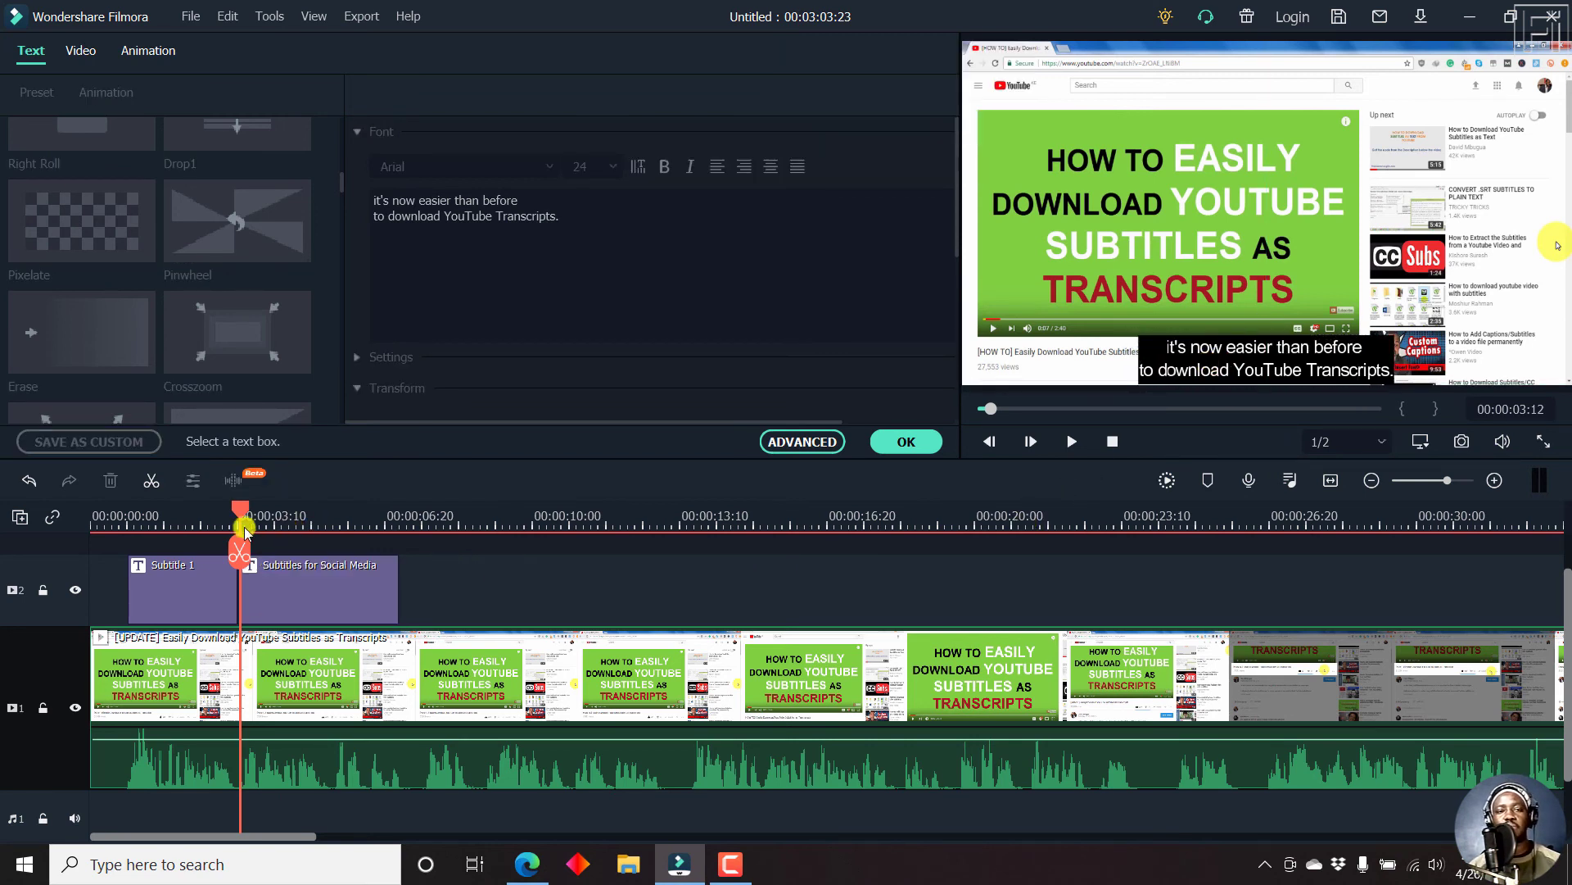
drag(237, 512, 202, 516)
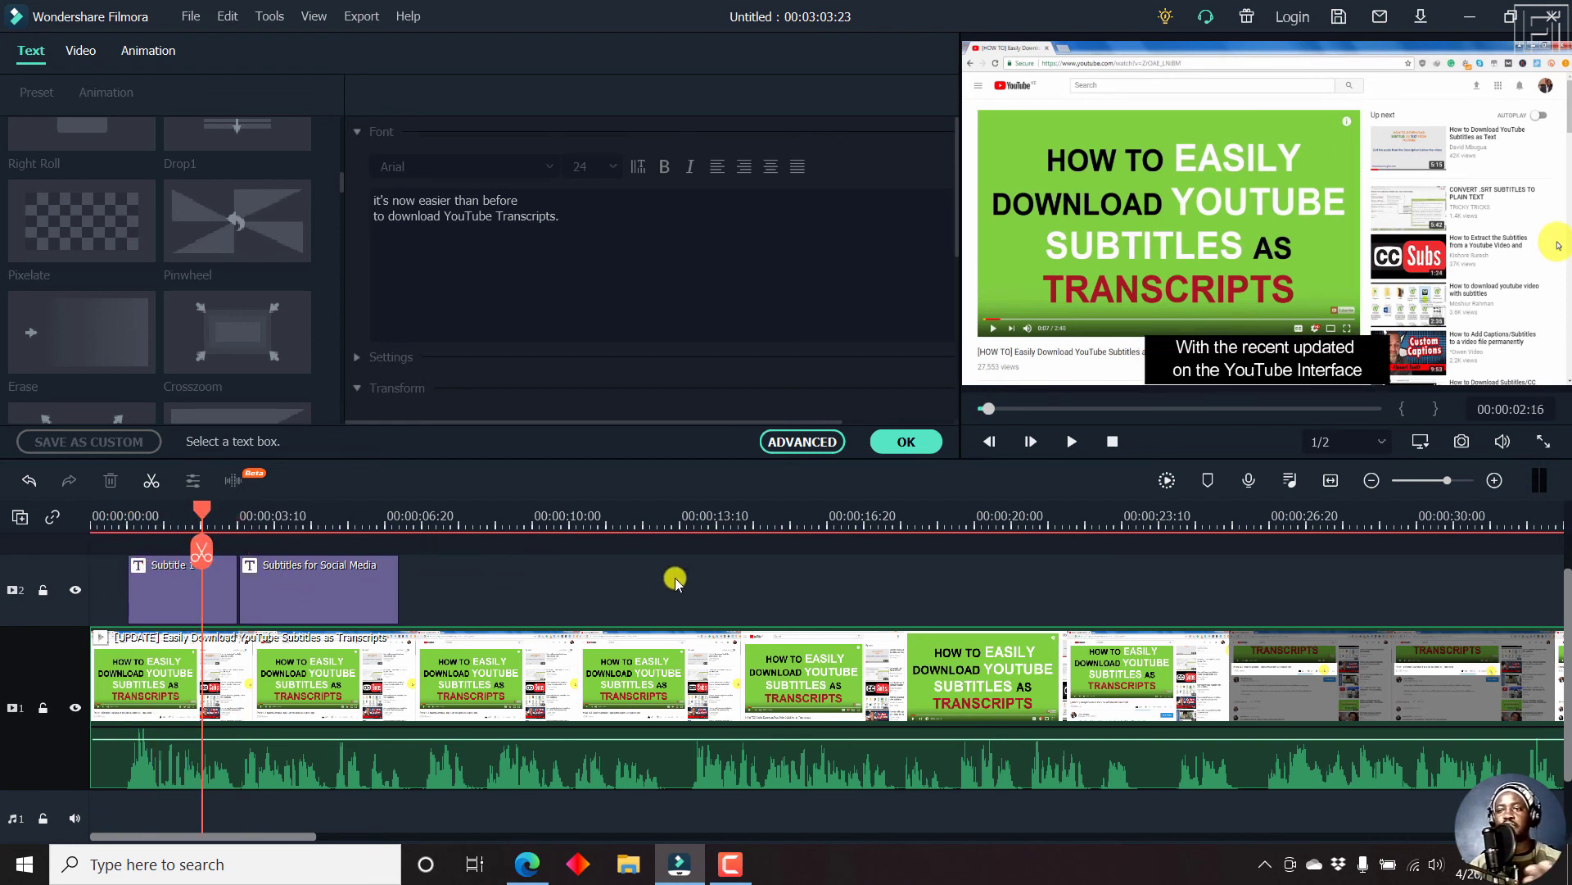